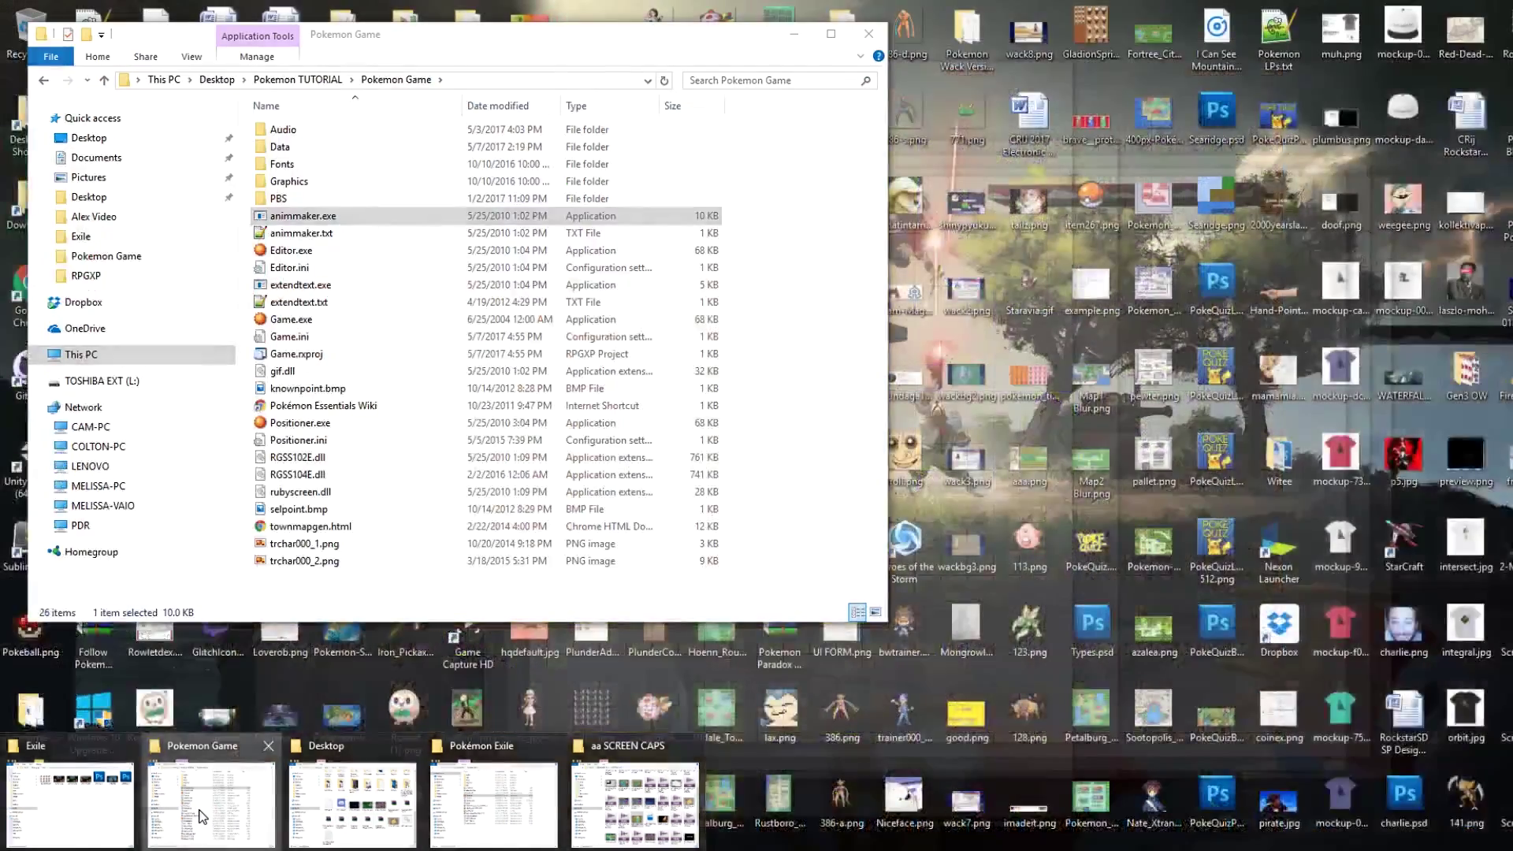
Open the Battlebacks folder within the Graphics folder of the Pokemon Game project in File Explorer
click(204, 817)
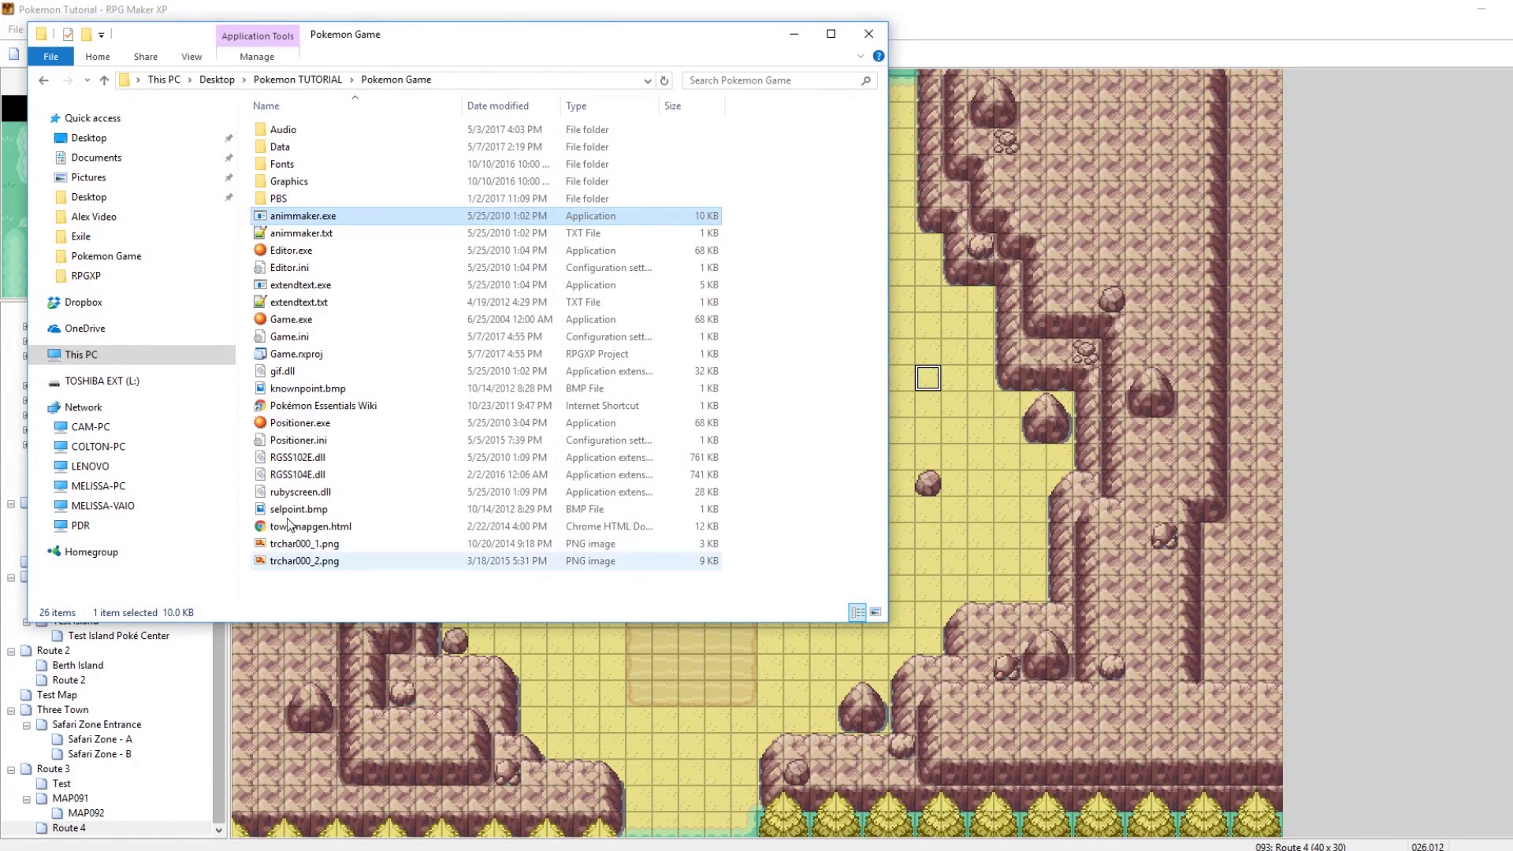
double_click(286, 183)
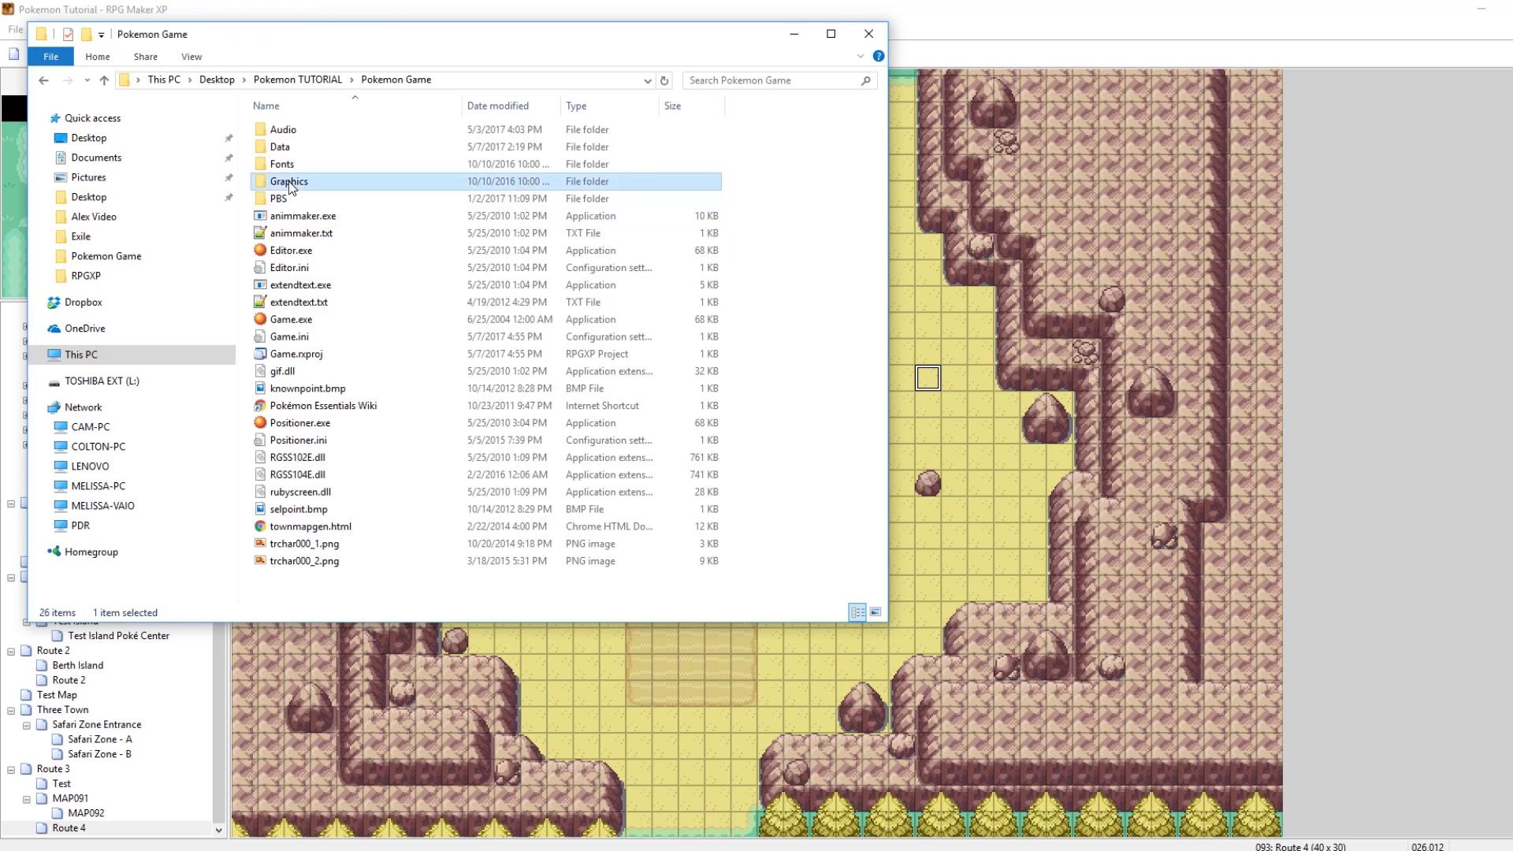
click(296, 168)
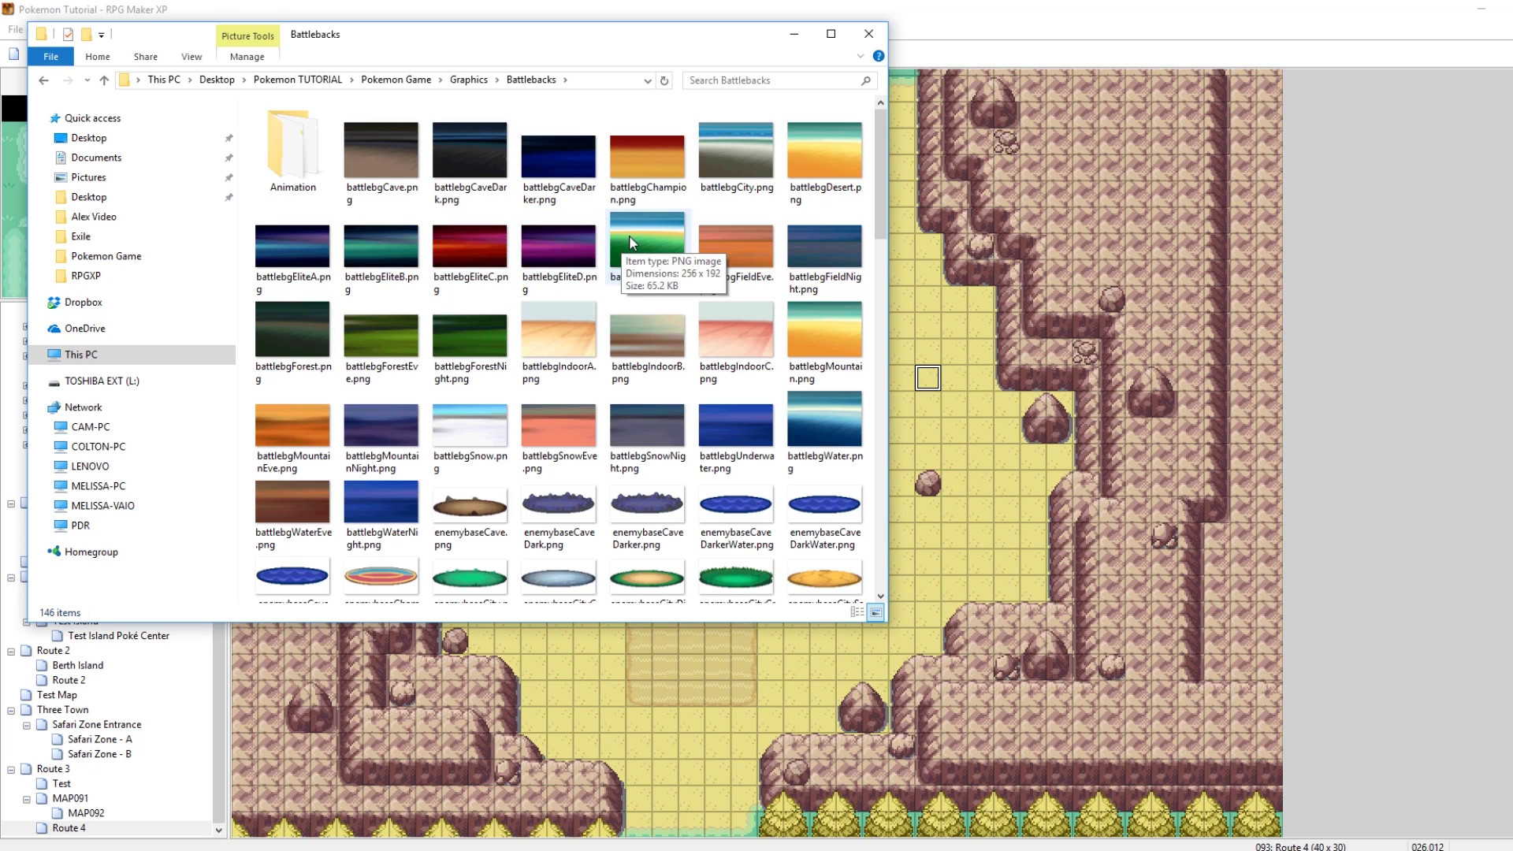
Examine the battlebg background images in the Battlebacks folder, such as Champion, EliteD, CaveDarker, Cave, Field and ForestNight
click(634, 168)
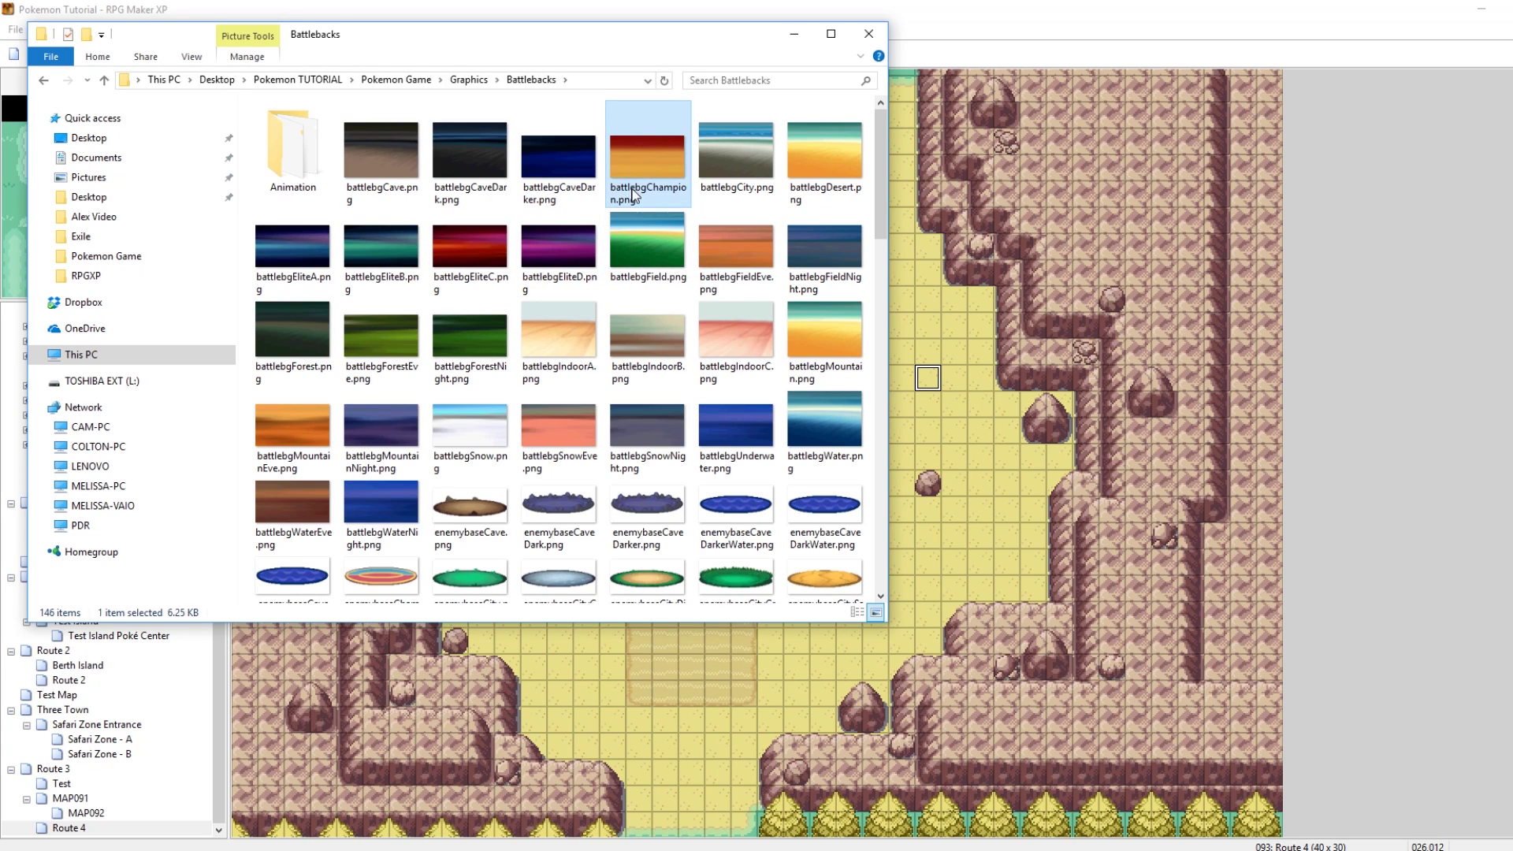
click(571, 246)
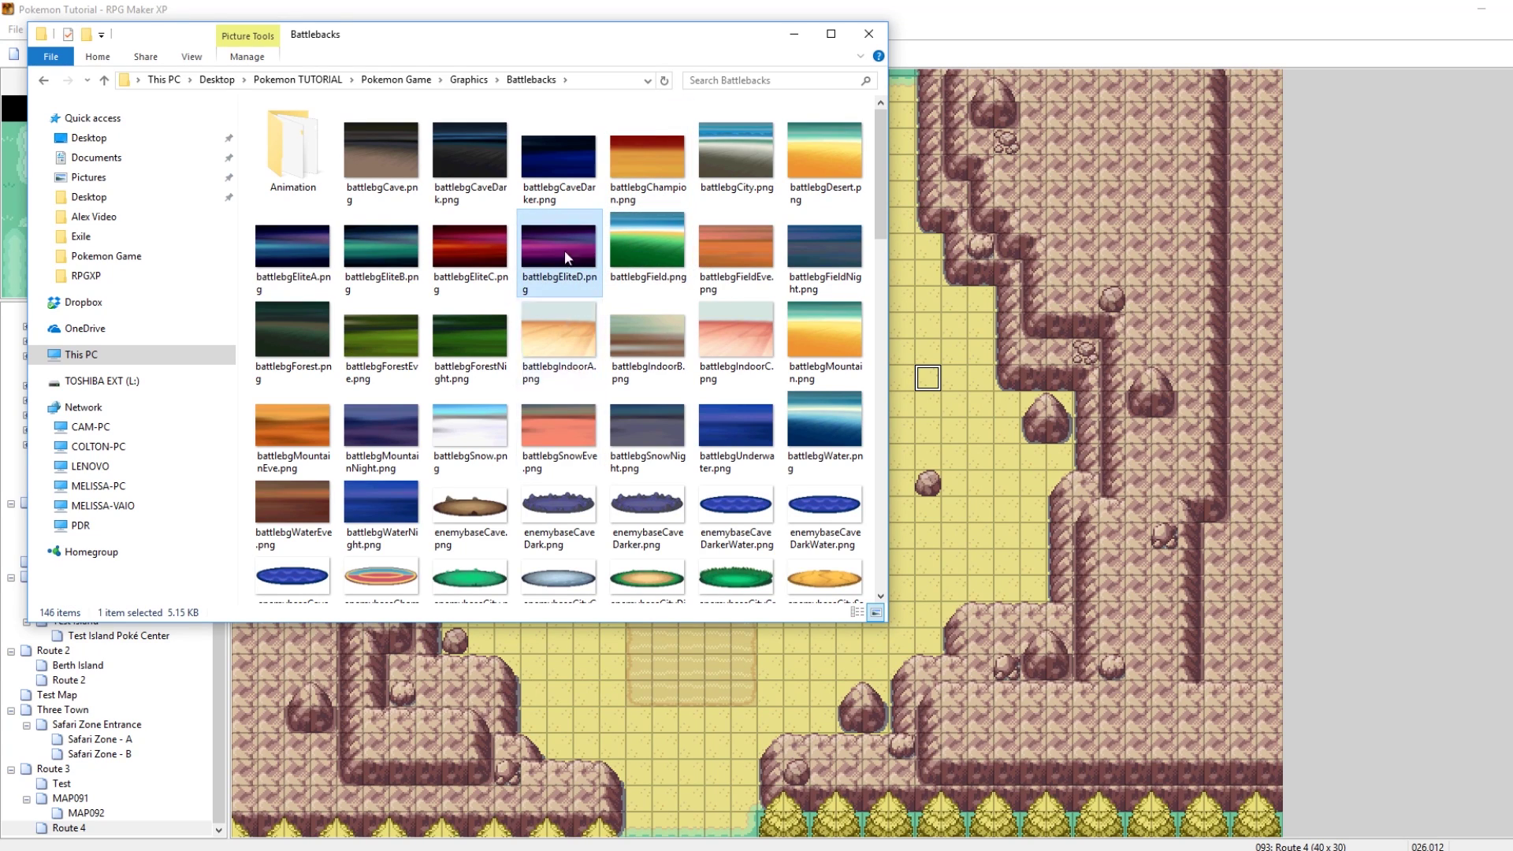
click(581, 160)
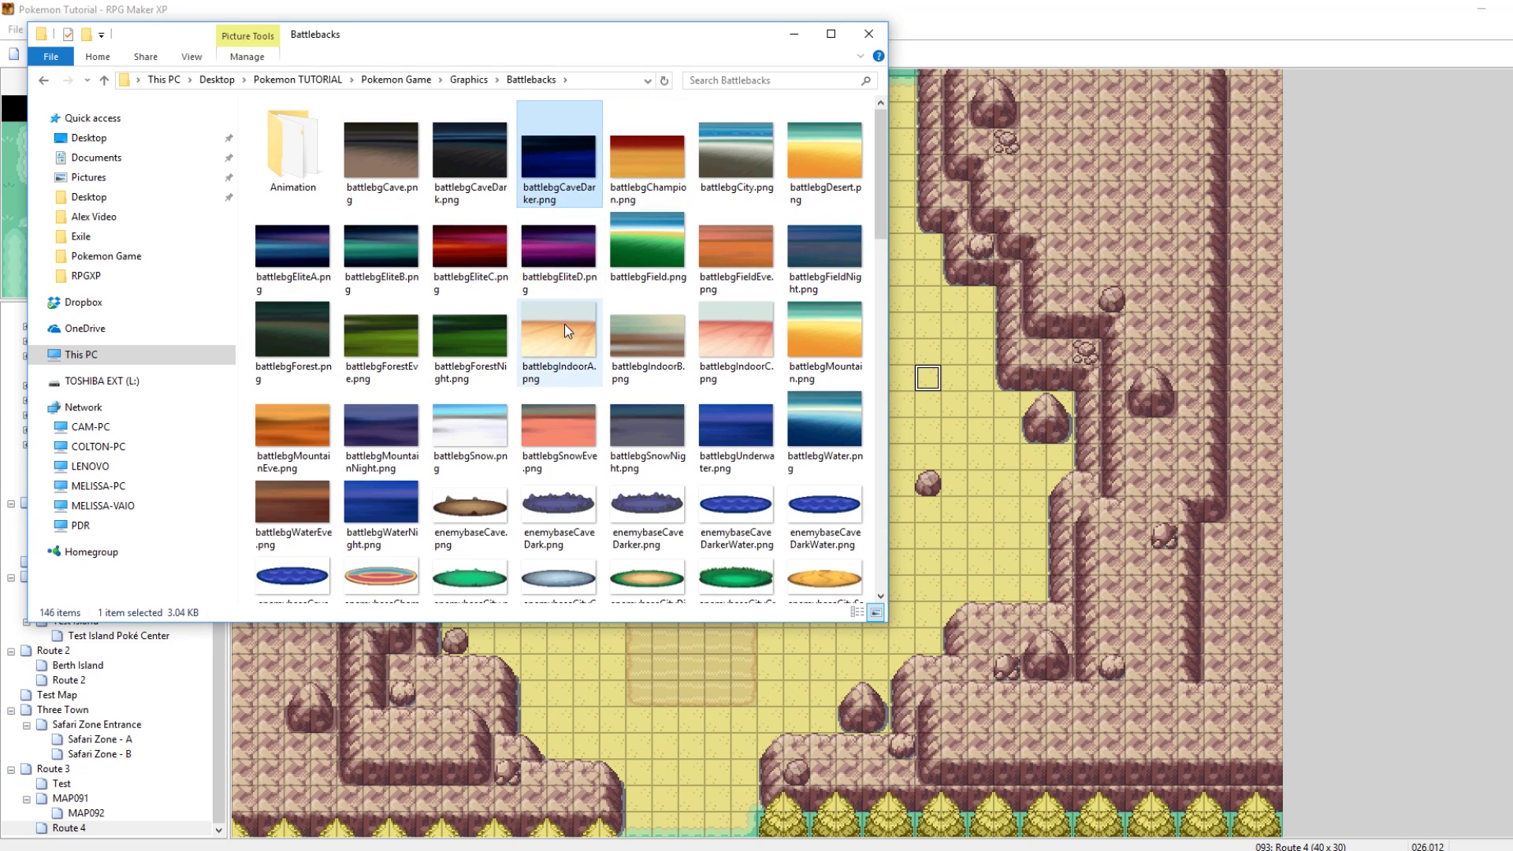
click(636, 181)
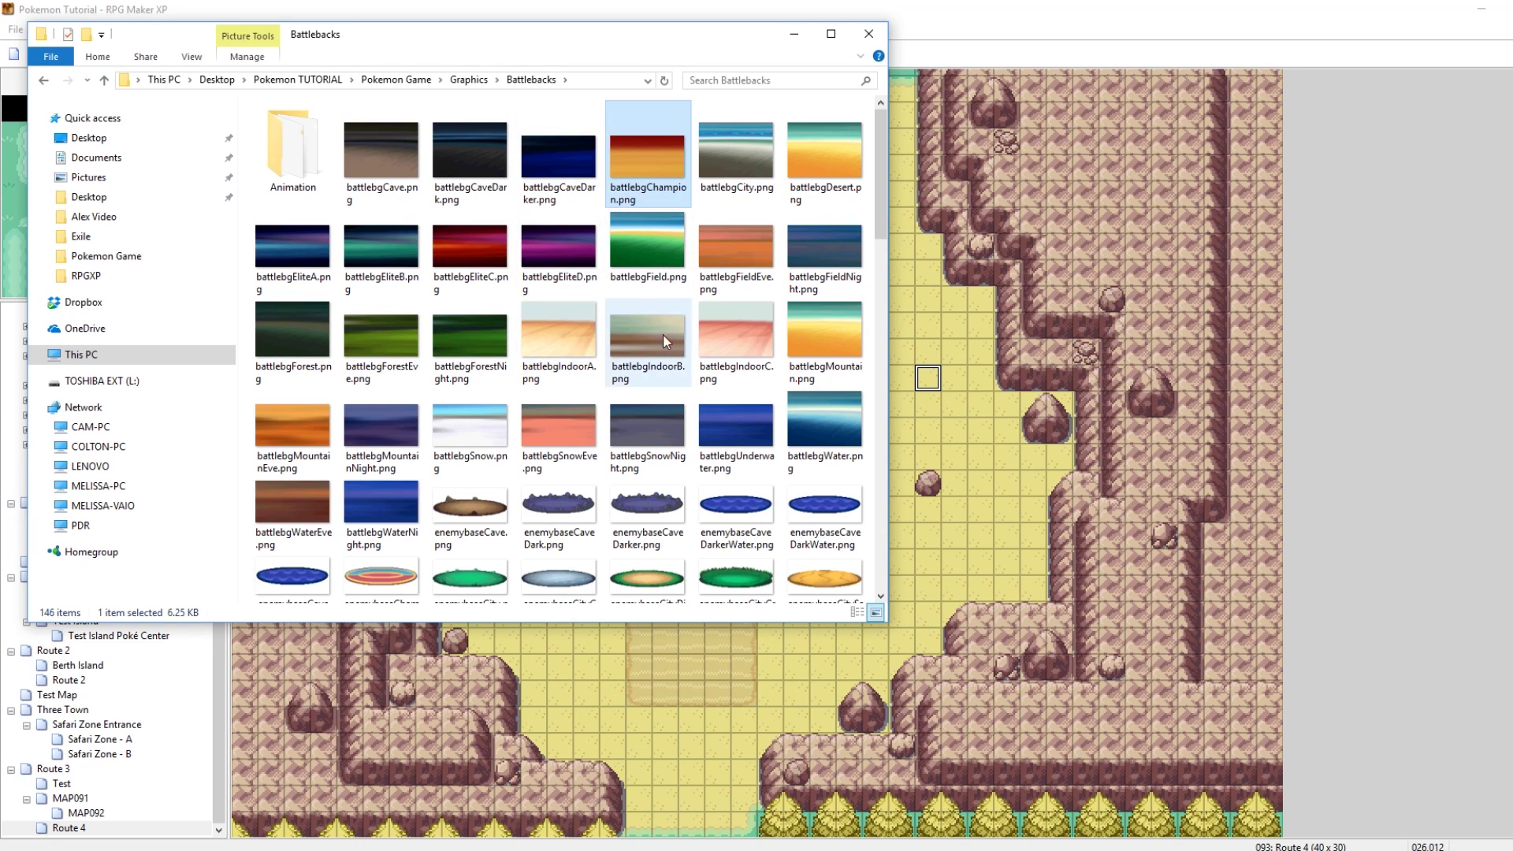
click(558, 158)
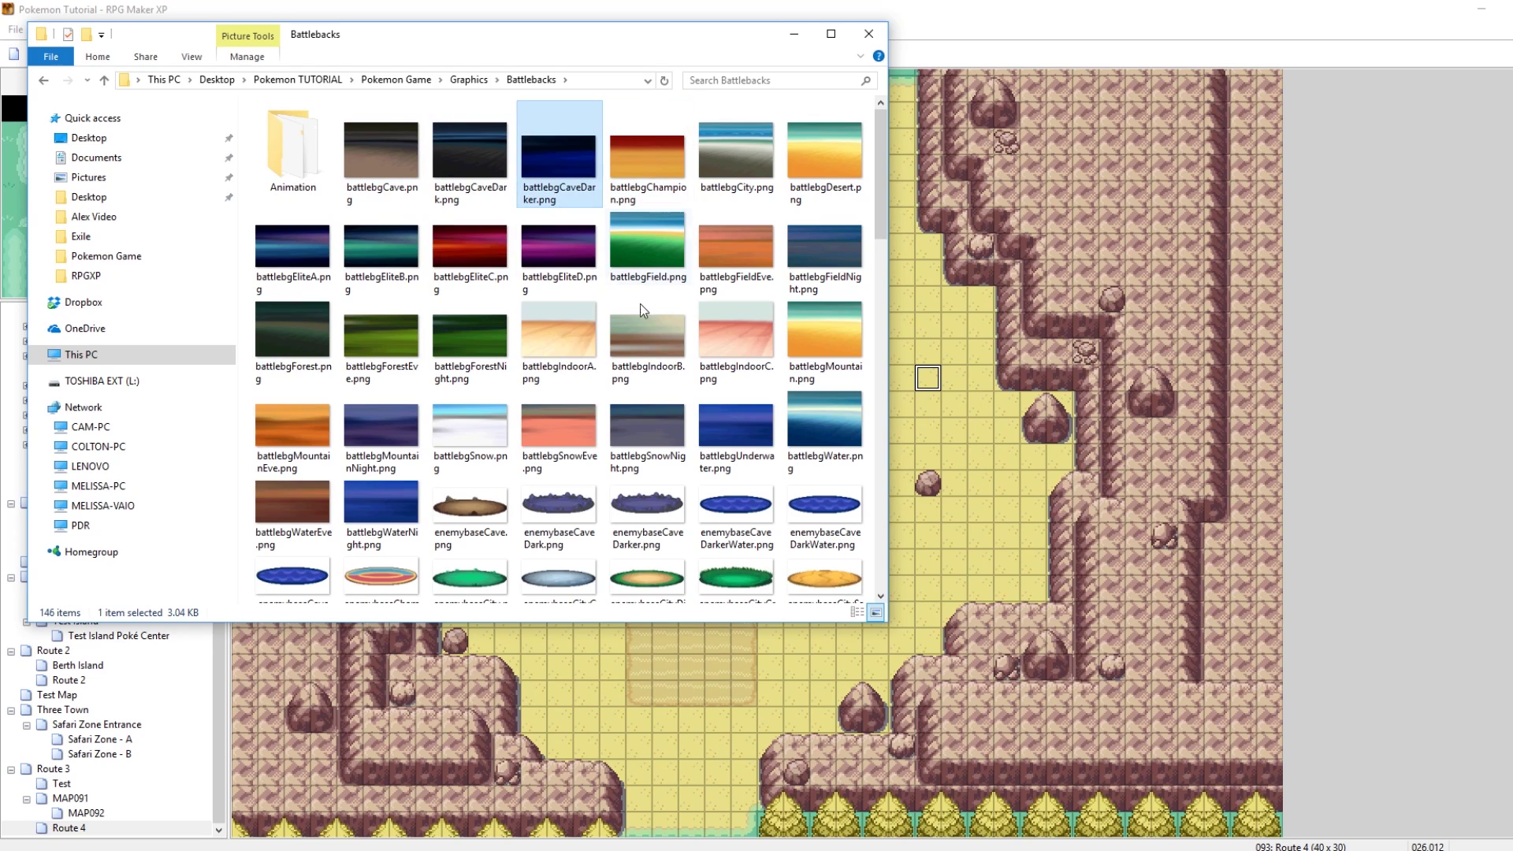
click(386, 150)
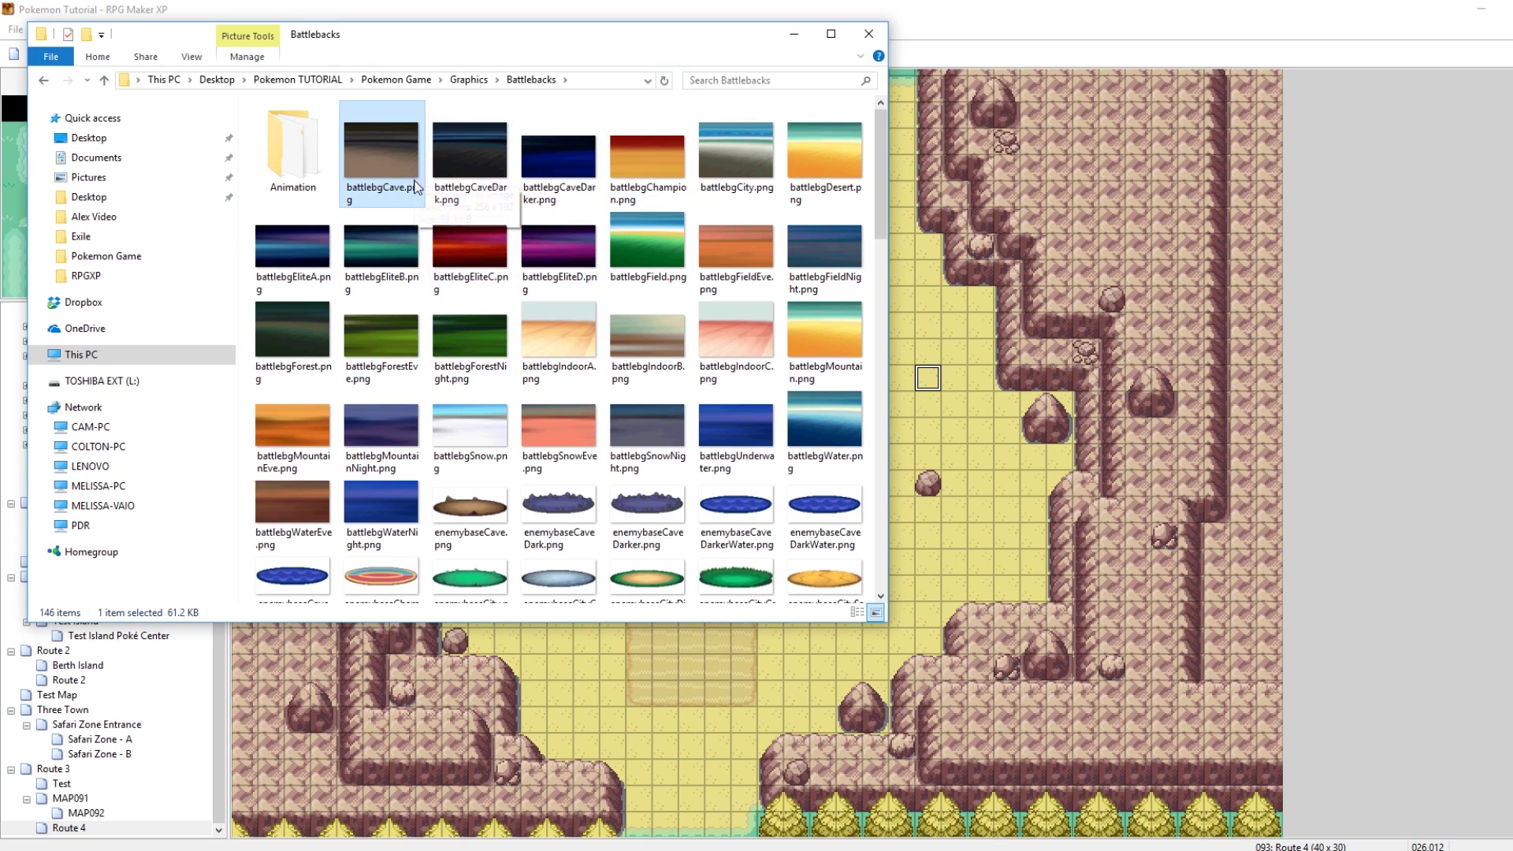
click(650, 246)
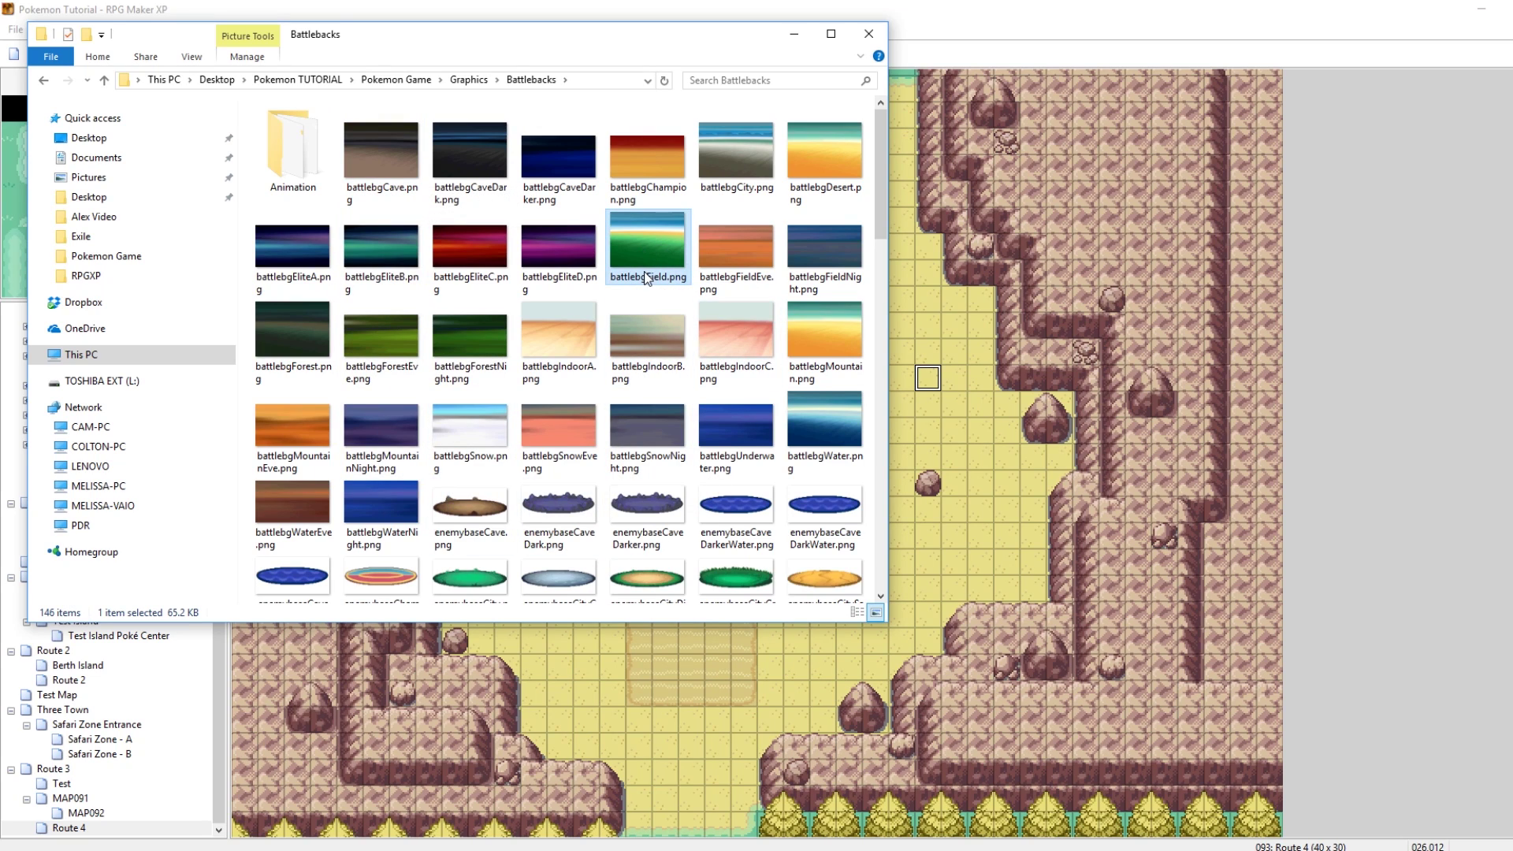
click(467, 364)
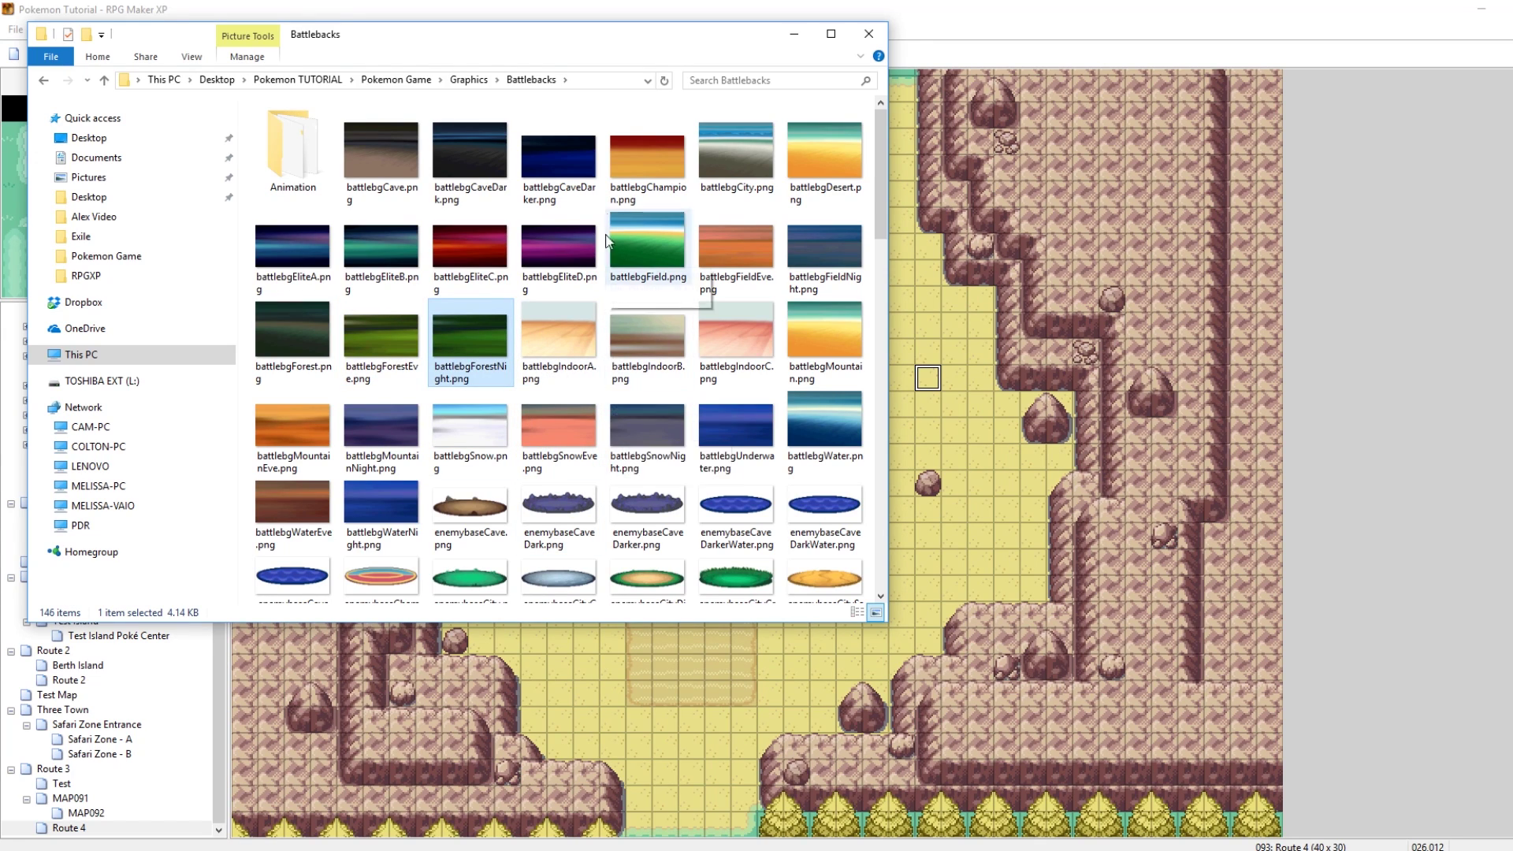
Open battlebgChampion.png in Paint to view the background image, and close it again
click(631, 171)
right_click(631, 171)
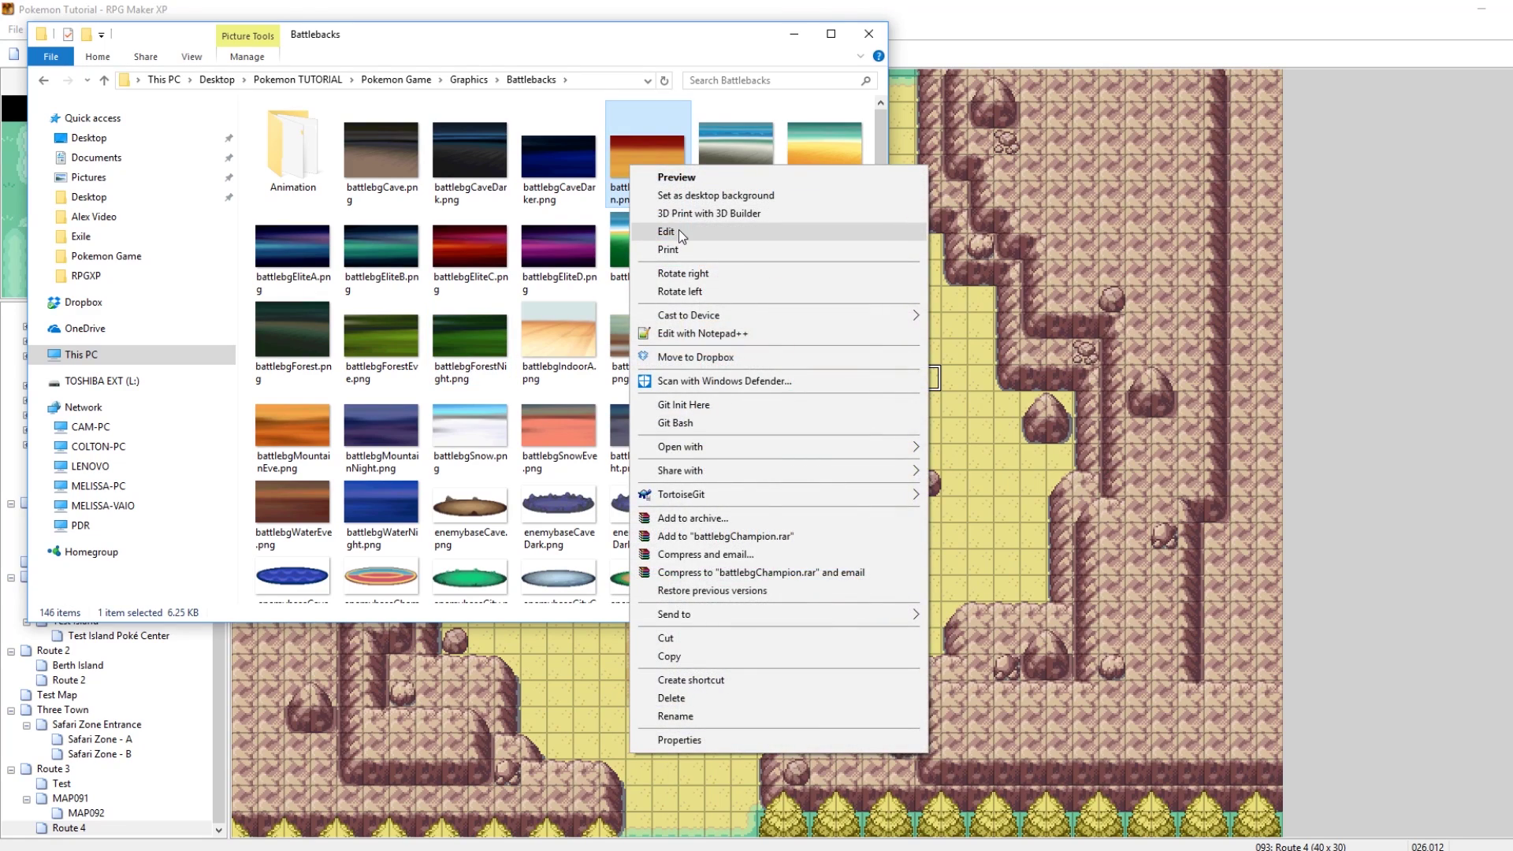
click(679, 230)
click(1190, 115)
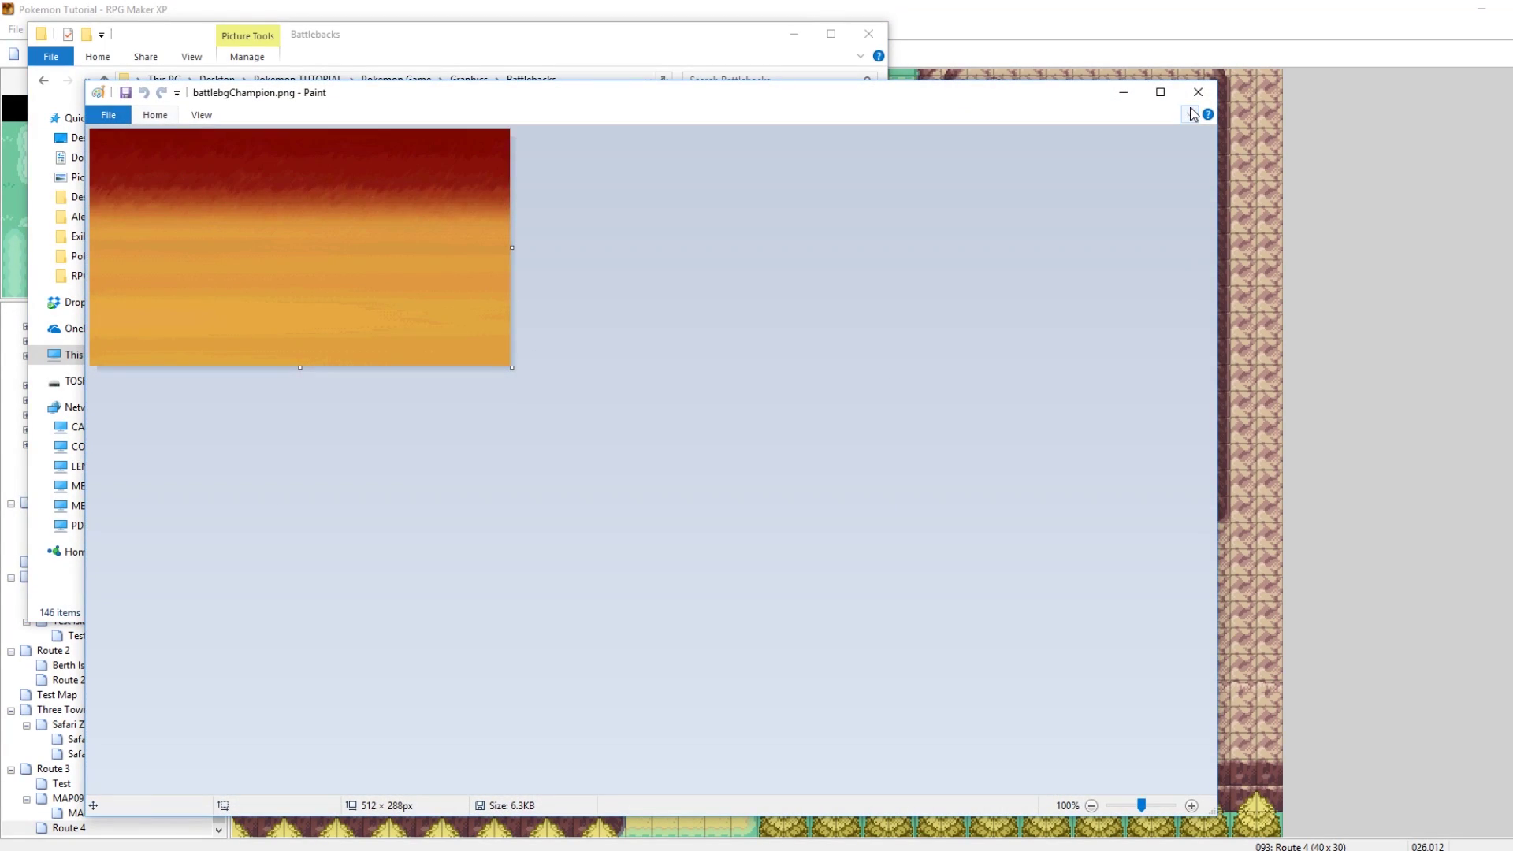
click(1198, 92)
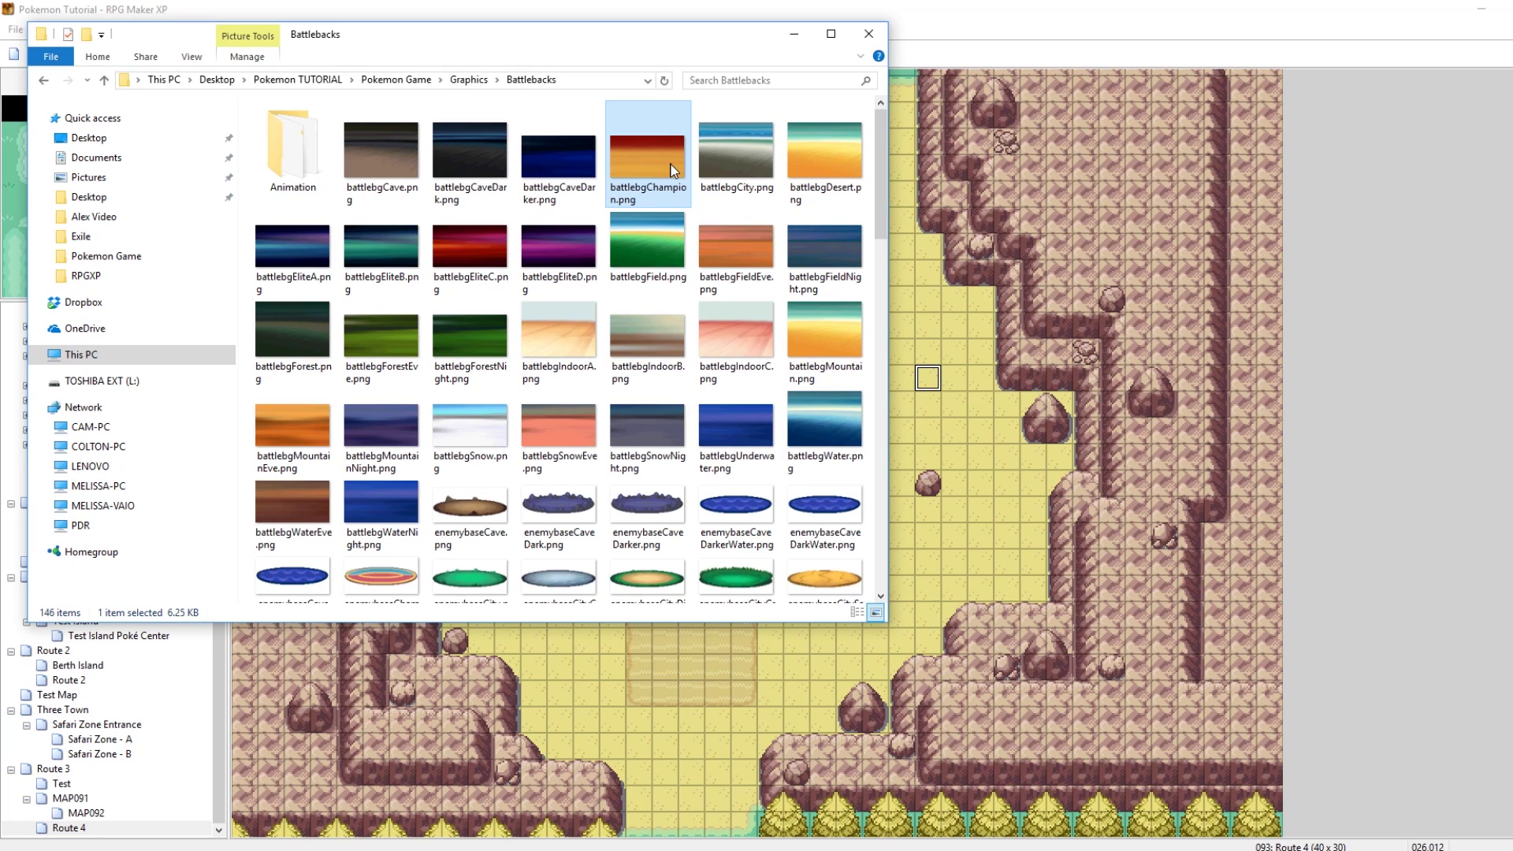
Look through the enemybase images in the Battlebacks folder, including enemybaseCave.png and enemybaseChampion.png
scroll(673, 170, down, 2)
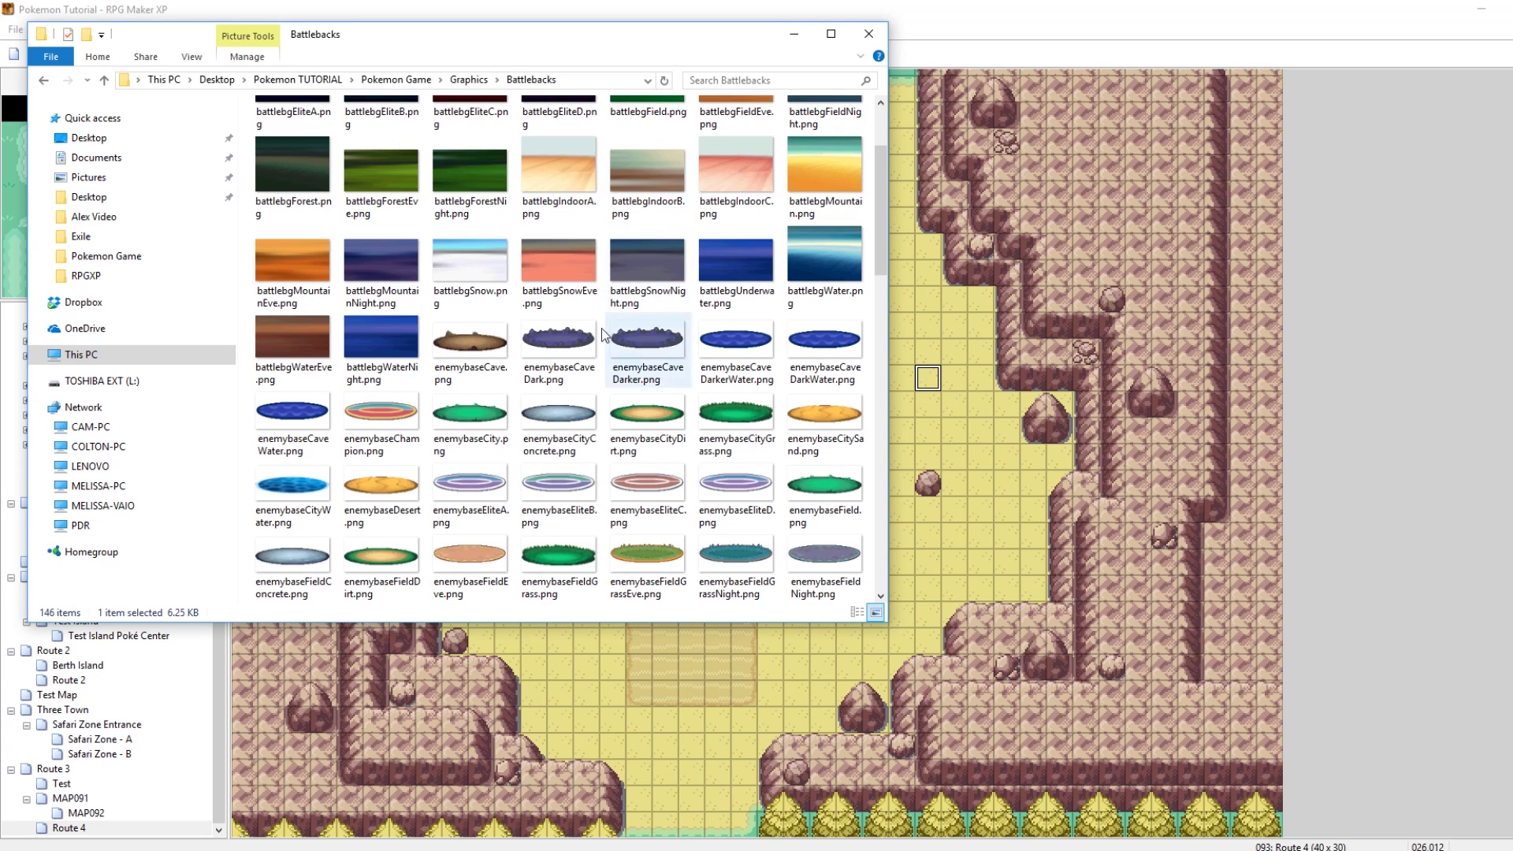
click(490, 341)
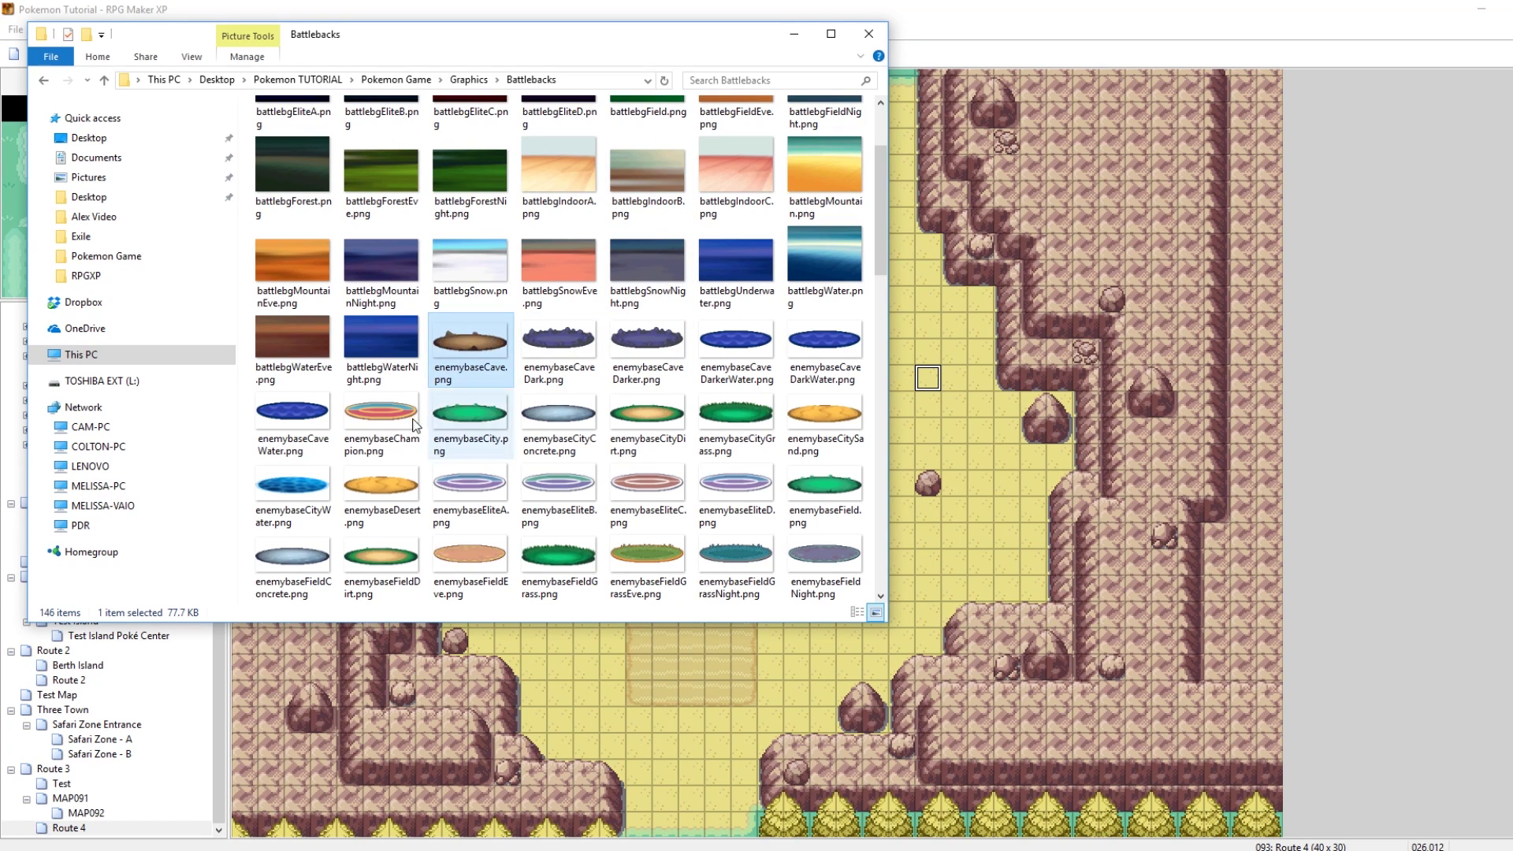
click(398, 435)
scroll(407, 436, down, 3)
scroll(408, 436, down, 3)
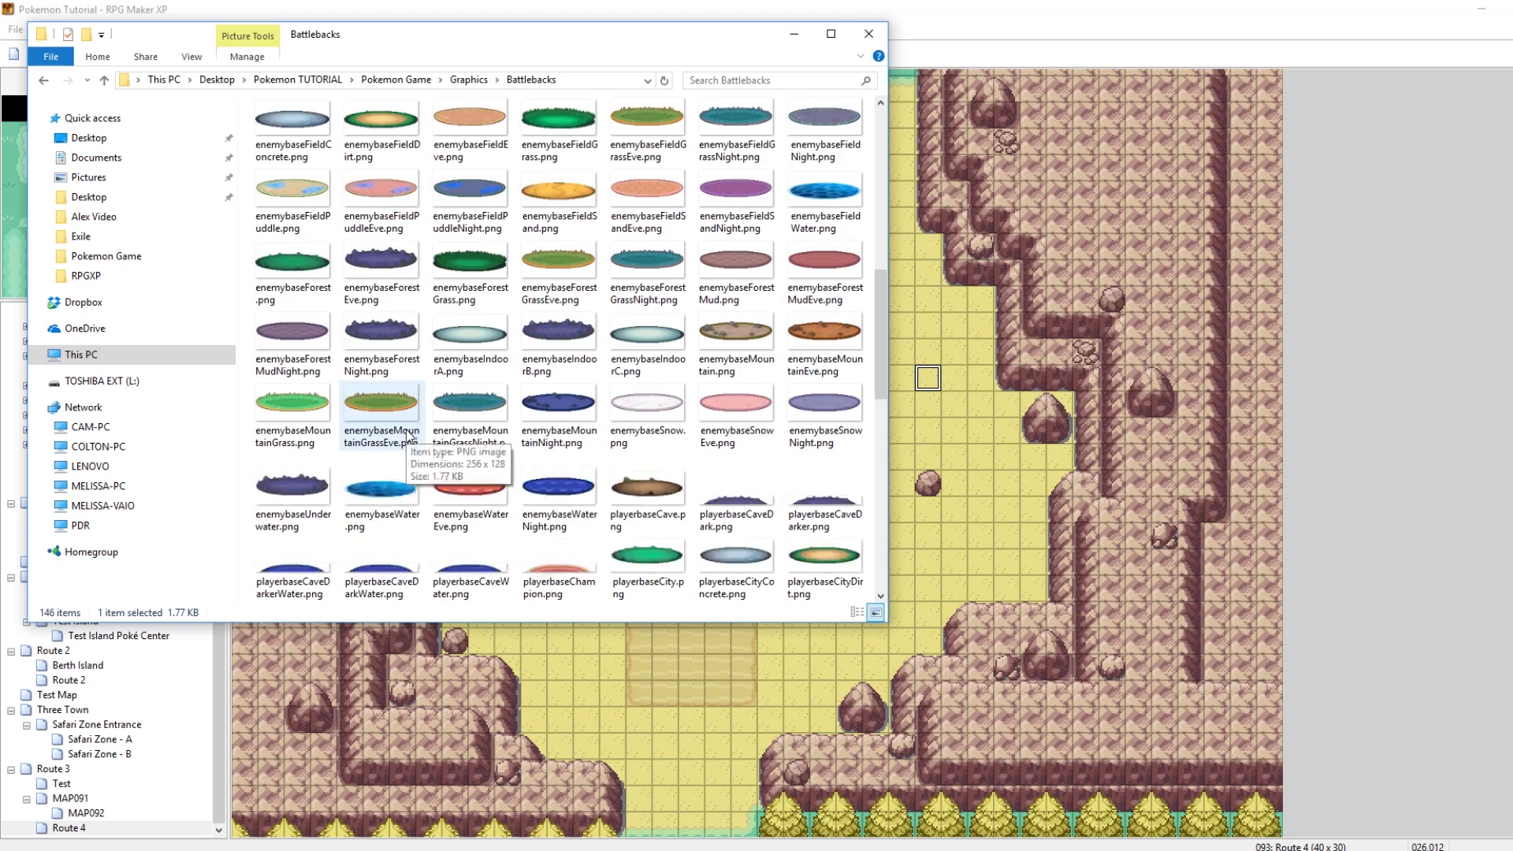
scroll(424, 239, up, 2)
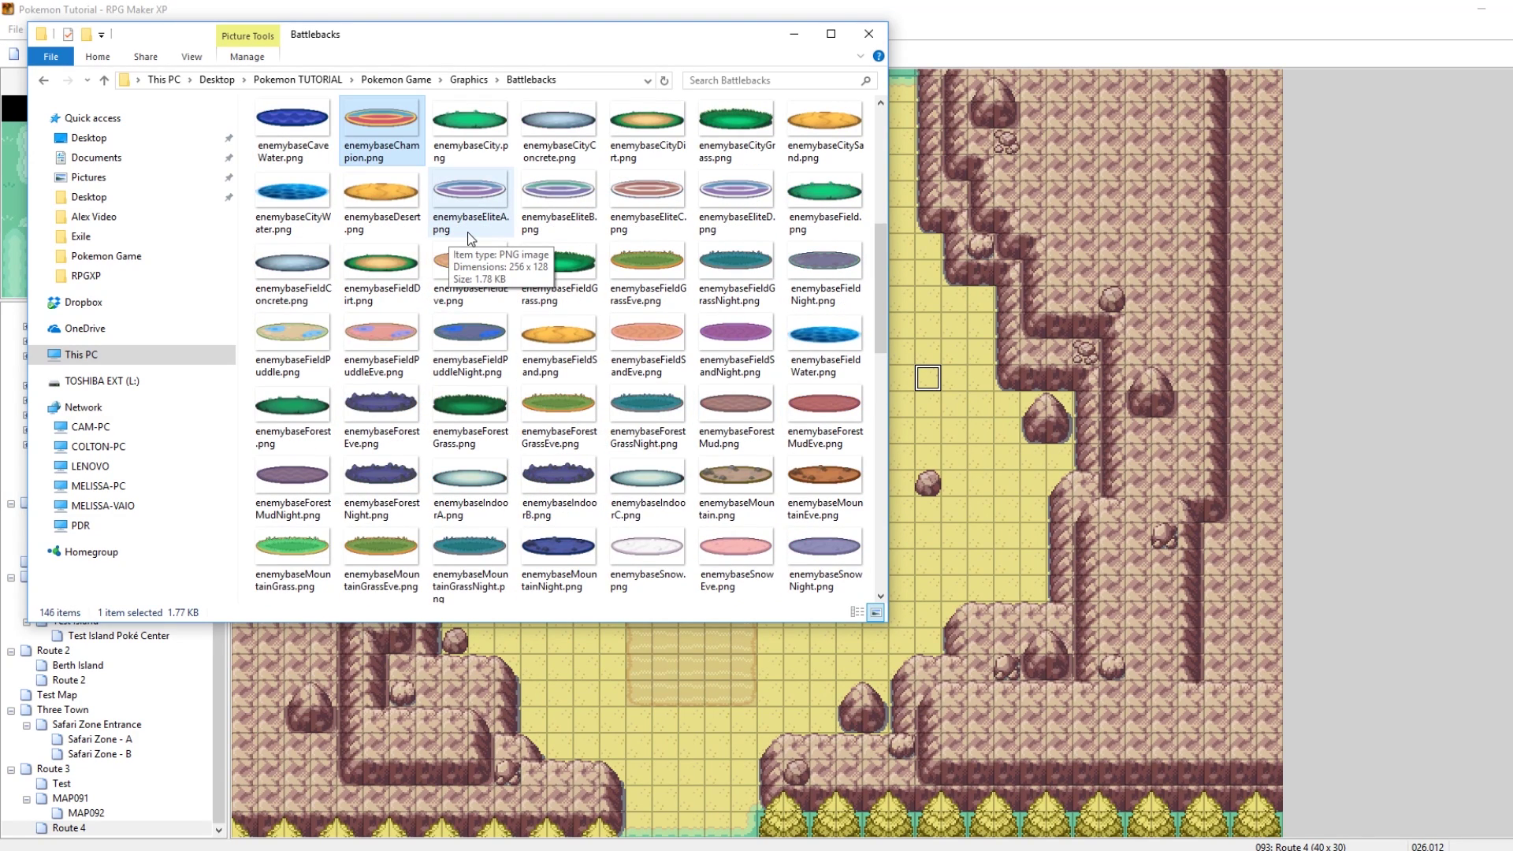
scroll(467, 231, down, 5)
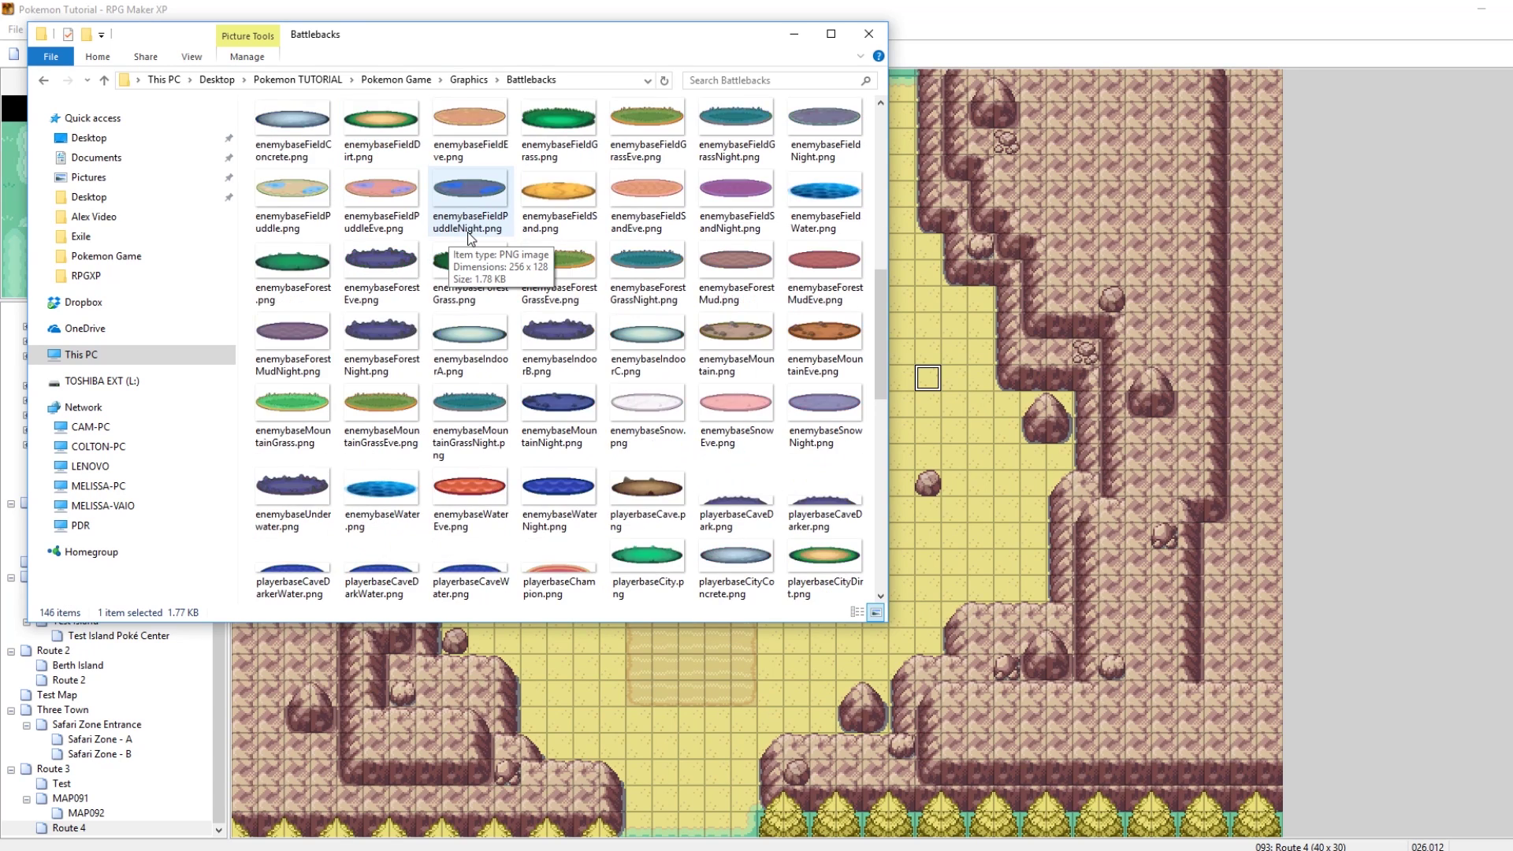
Look through the playerbase images, including playerbaseChampion.png, playerbaseCity.png, playerbaseFieldGrass.png and playerbaseCave.png
click(564, 344)
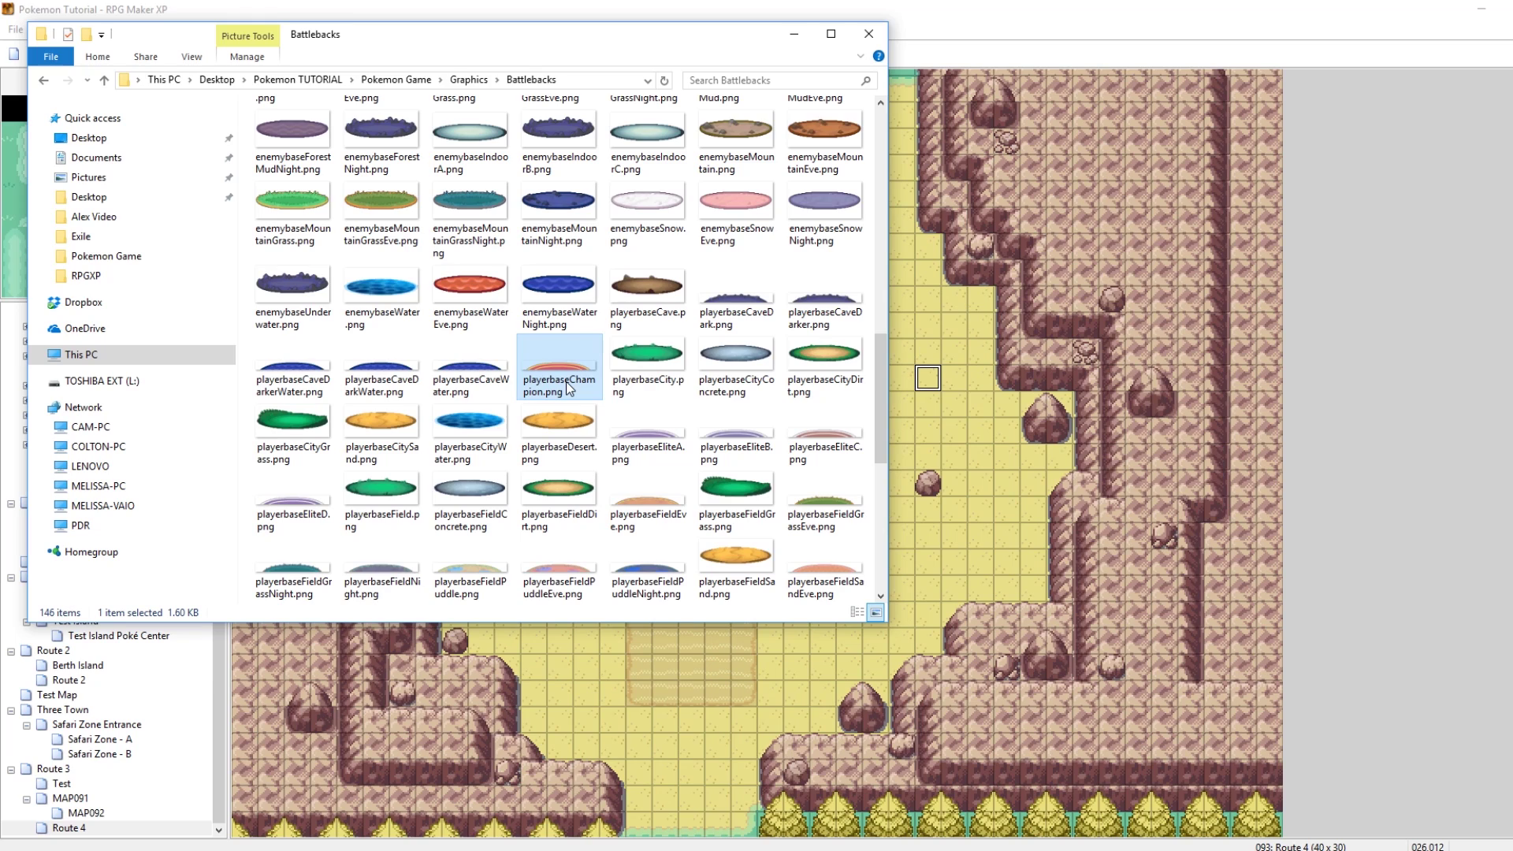
click(655, 361)
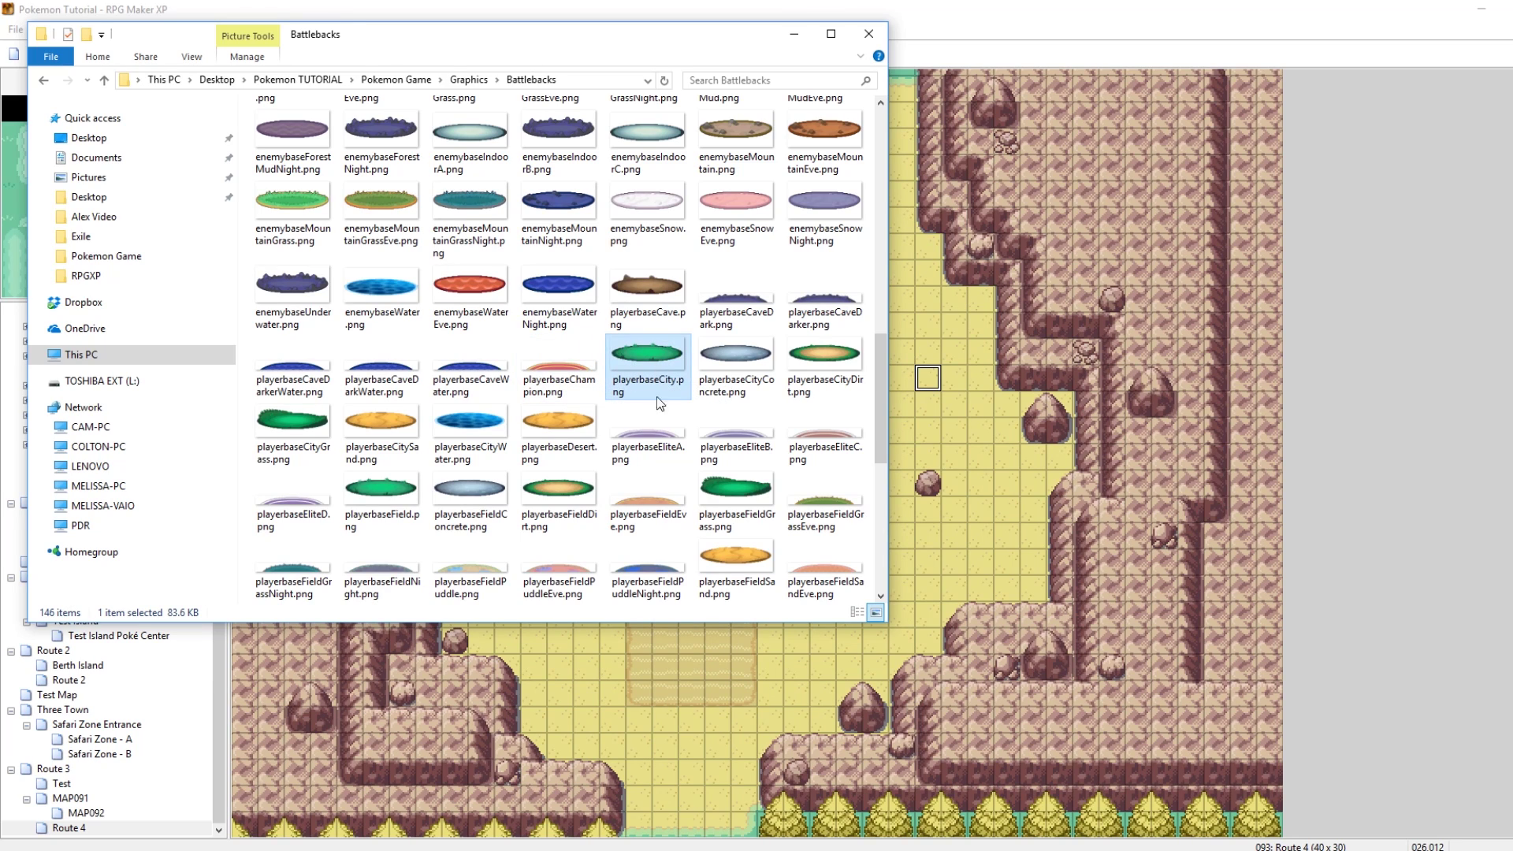
click(731, 494)
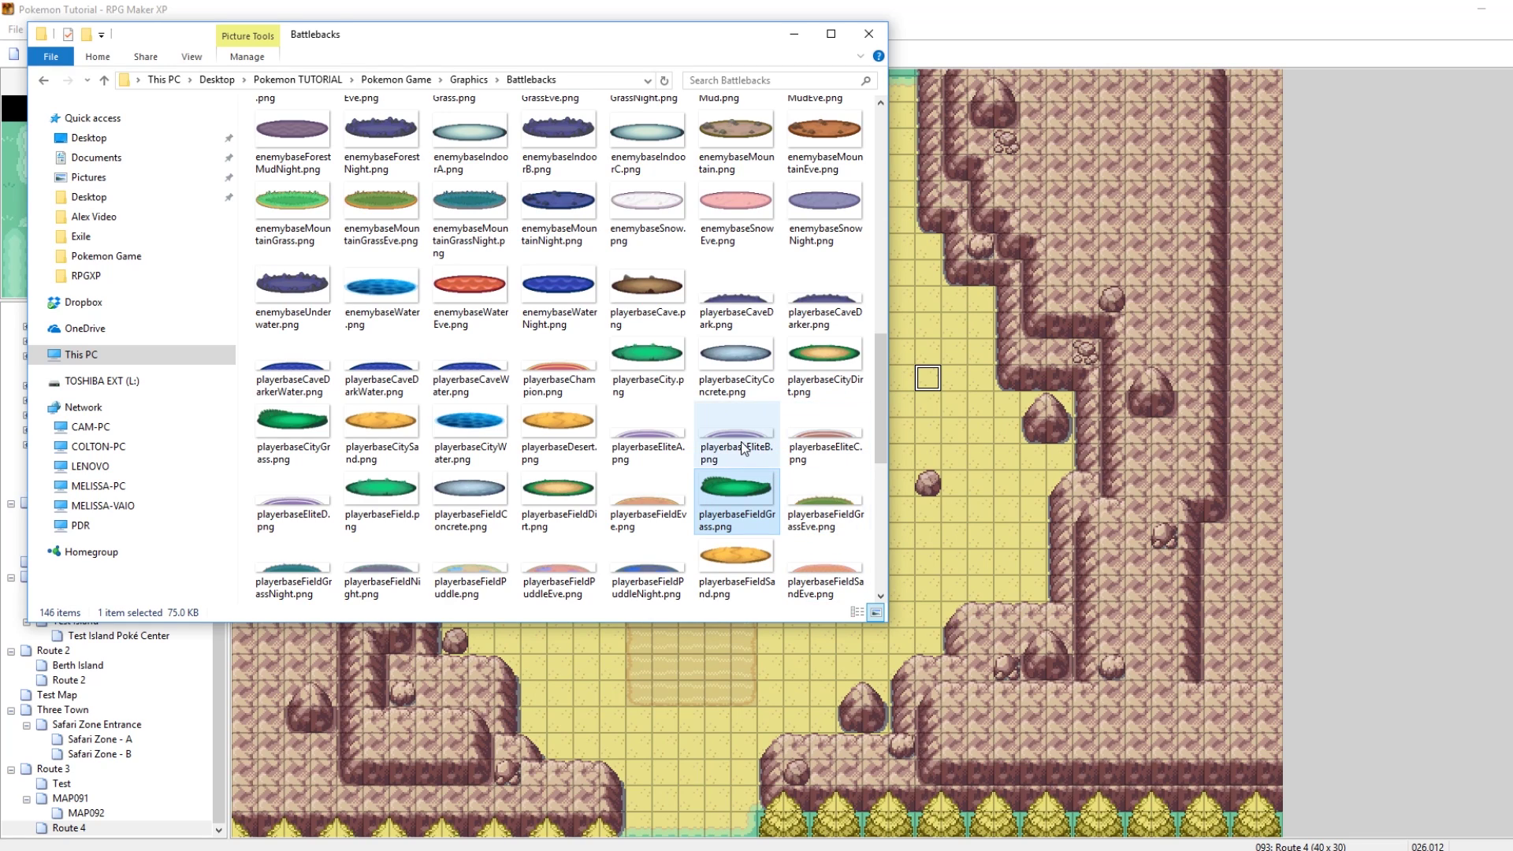
click(638, 284)
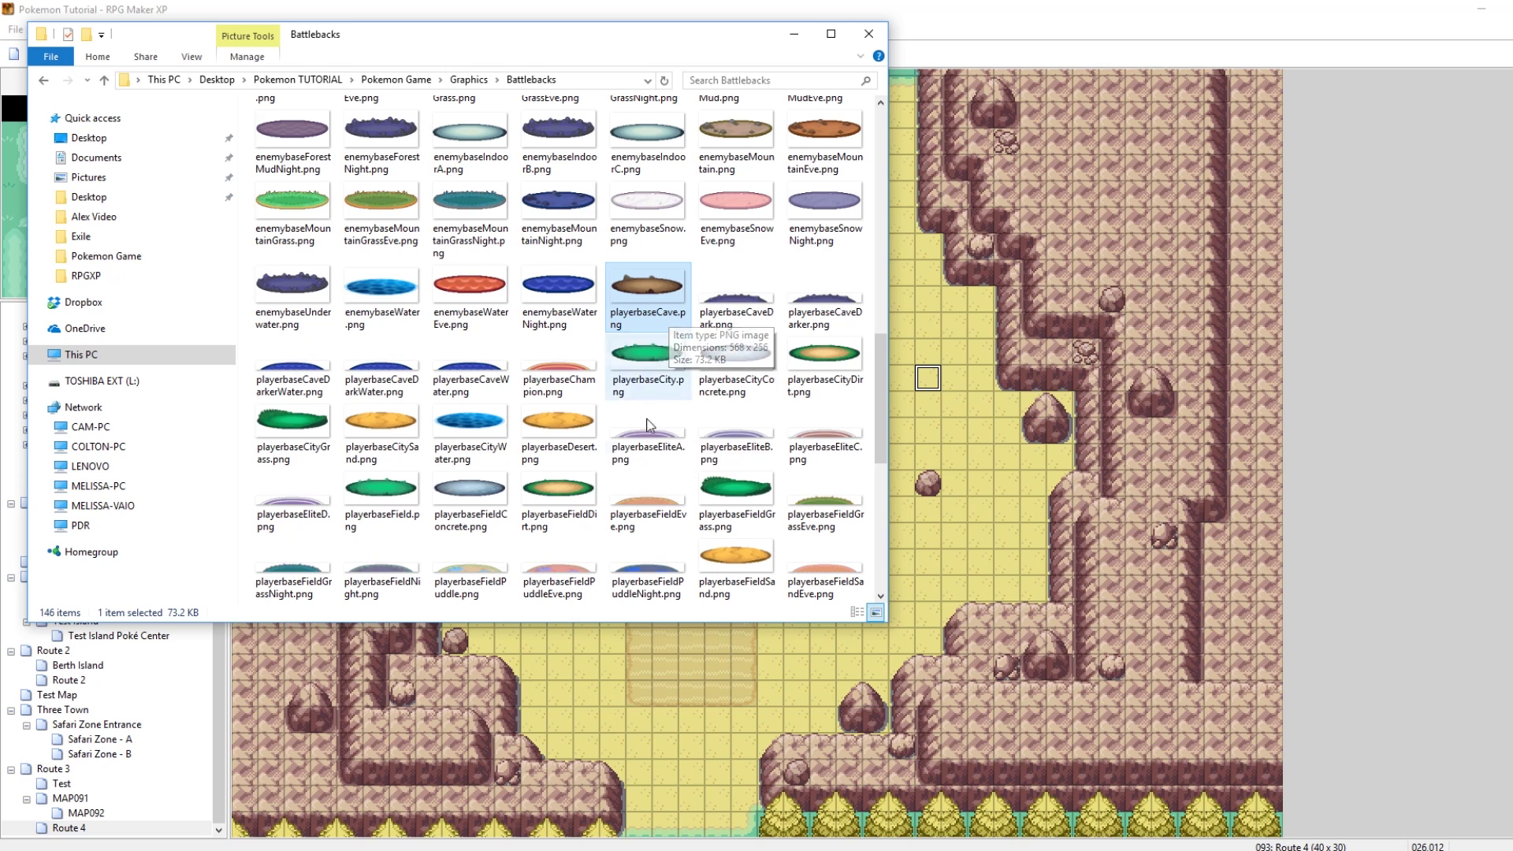
scroll(635, 468, up, 6)
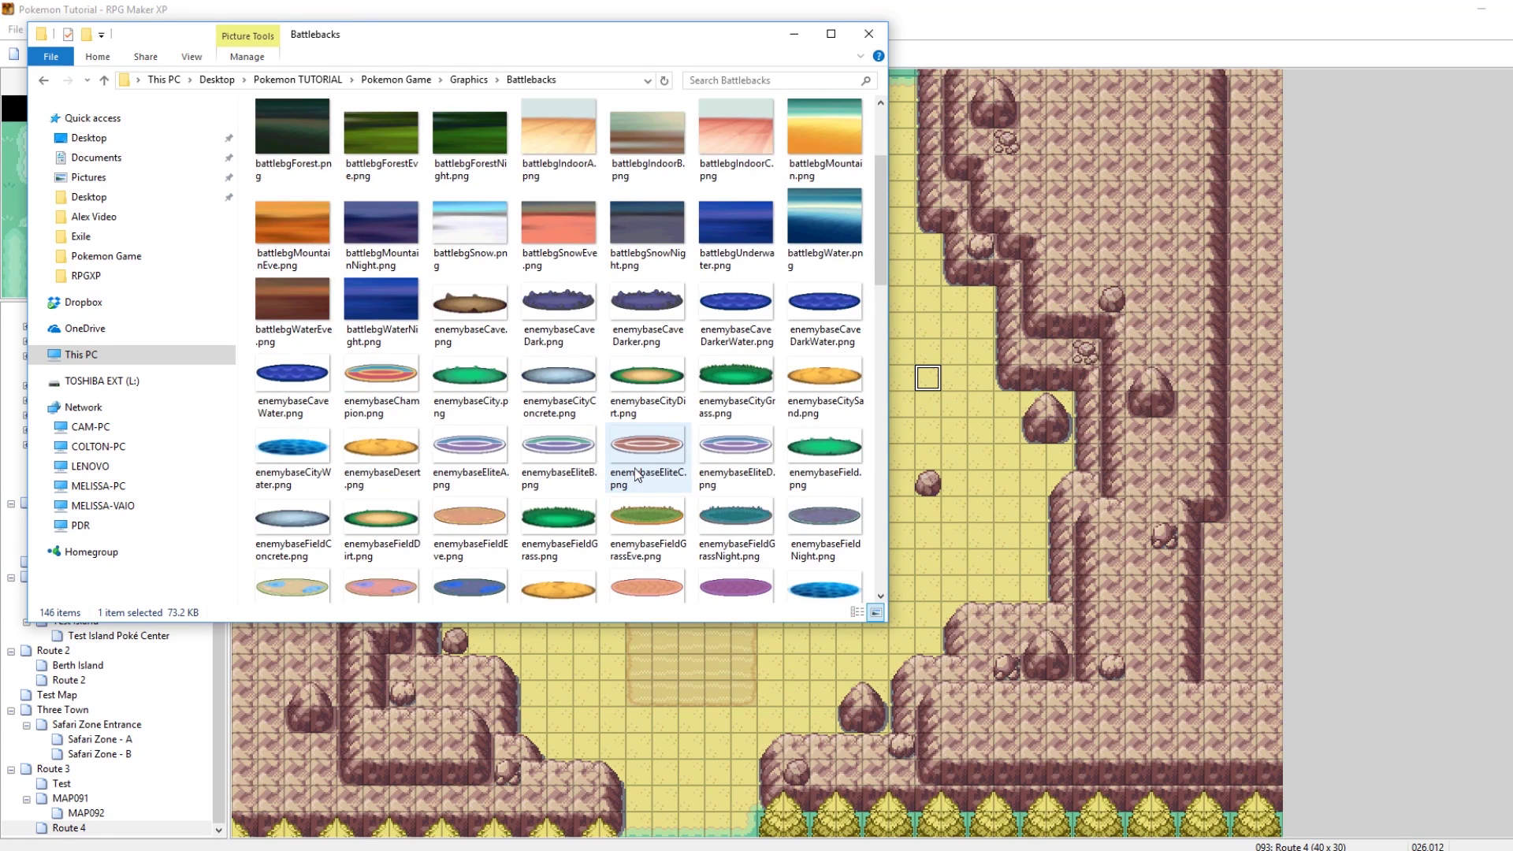
Switch to RPG Maker XP, start a playtest, and walk the character up Route 4 toward the tall grass
click(921, 435)
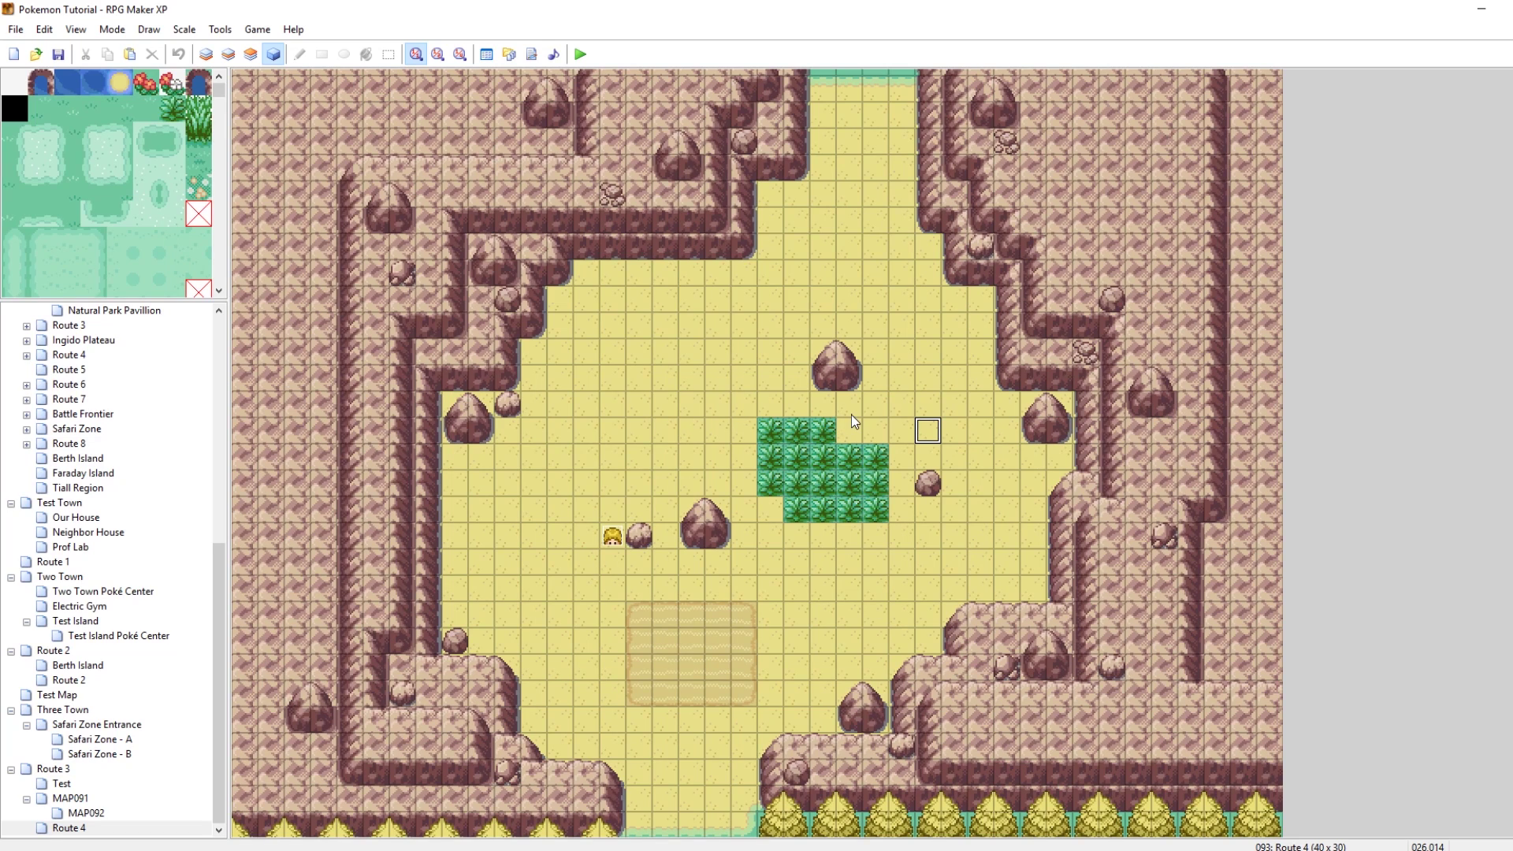
click(583, 55)
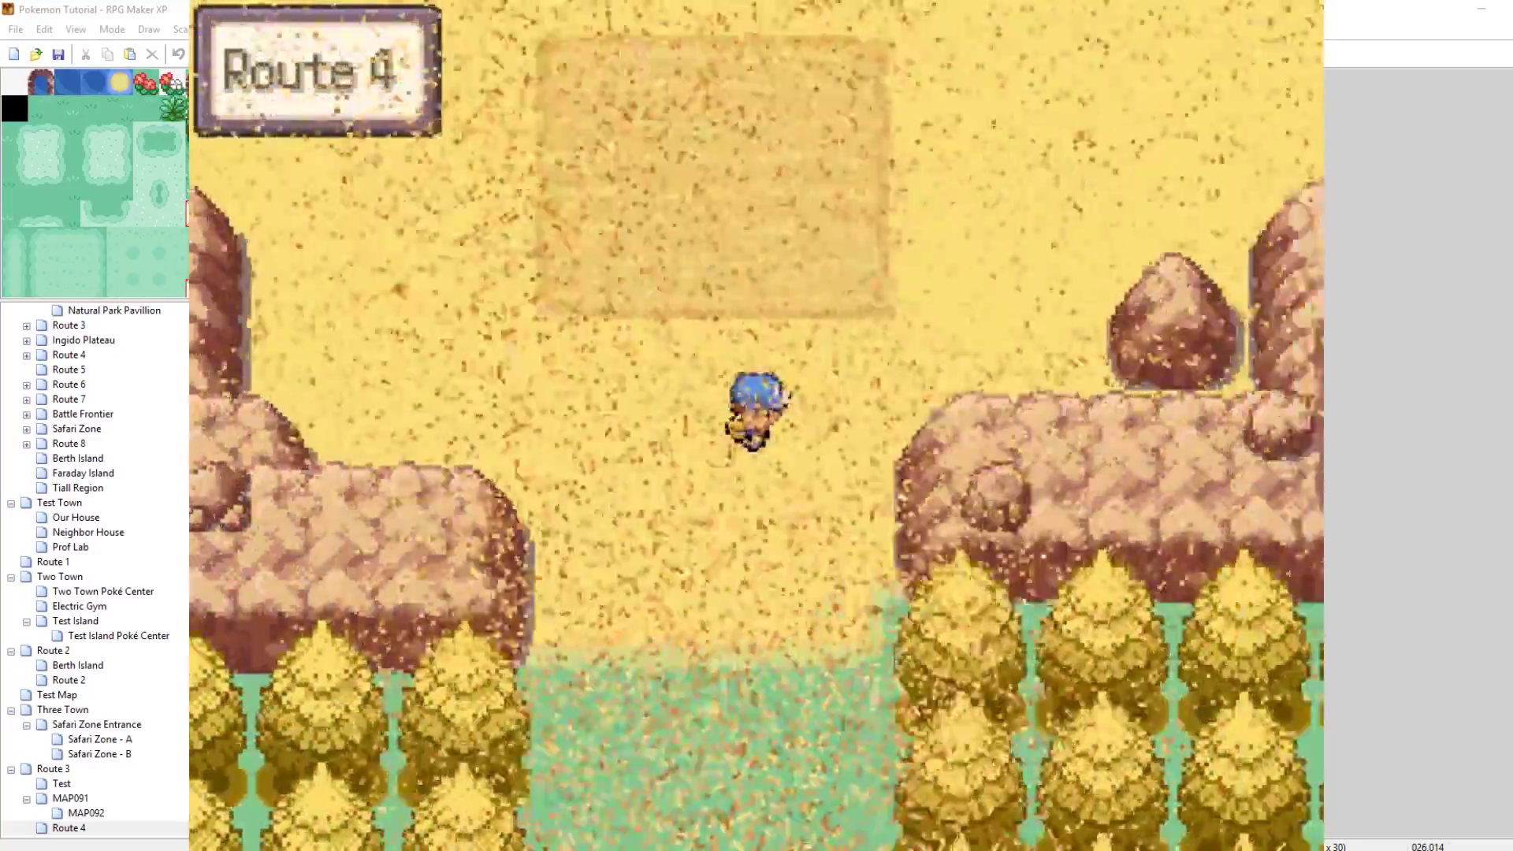
key(Up)
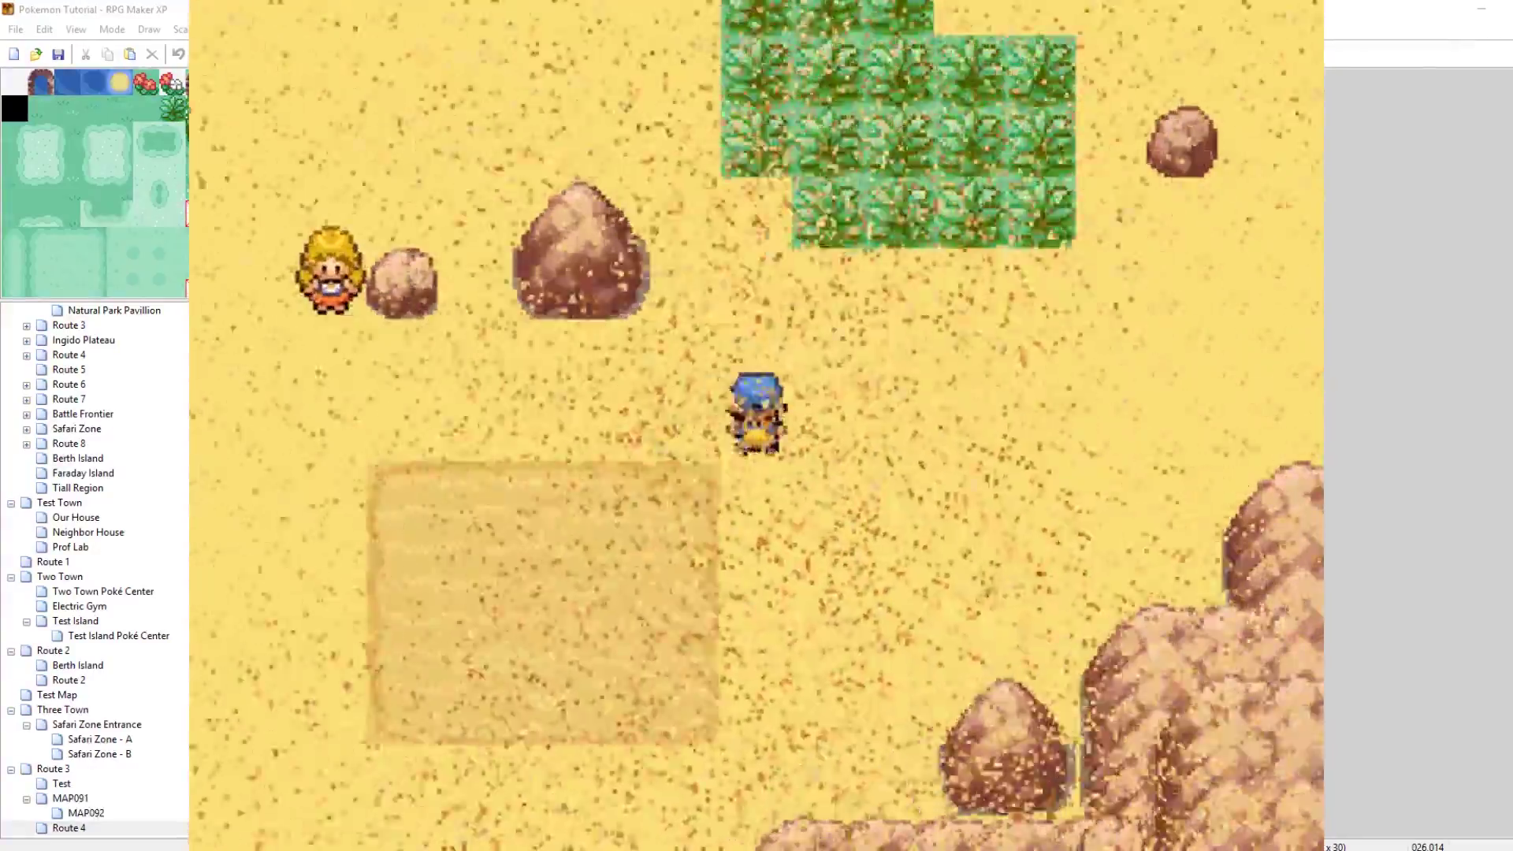
key(Right)
Open the game's debug options and bring up the Set Metadata properties of map 093 Route 4
key(F9)
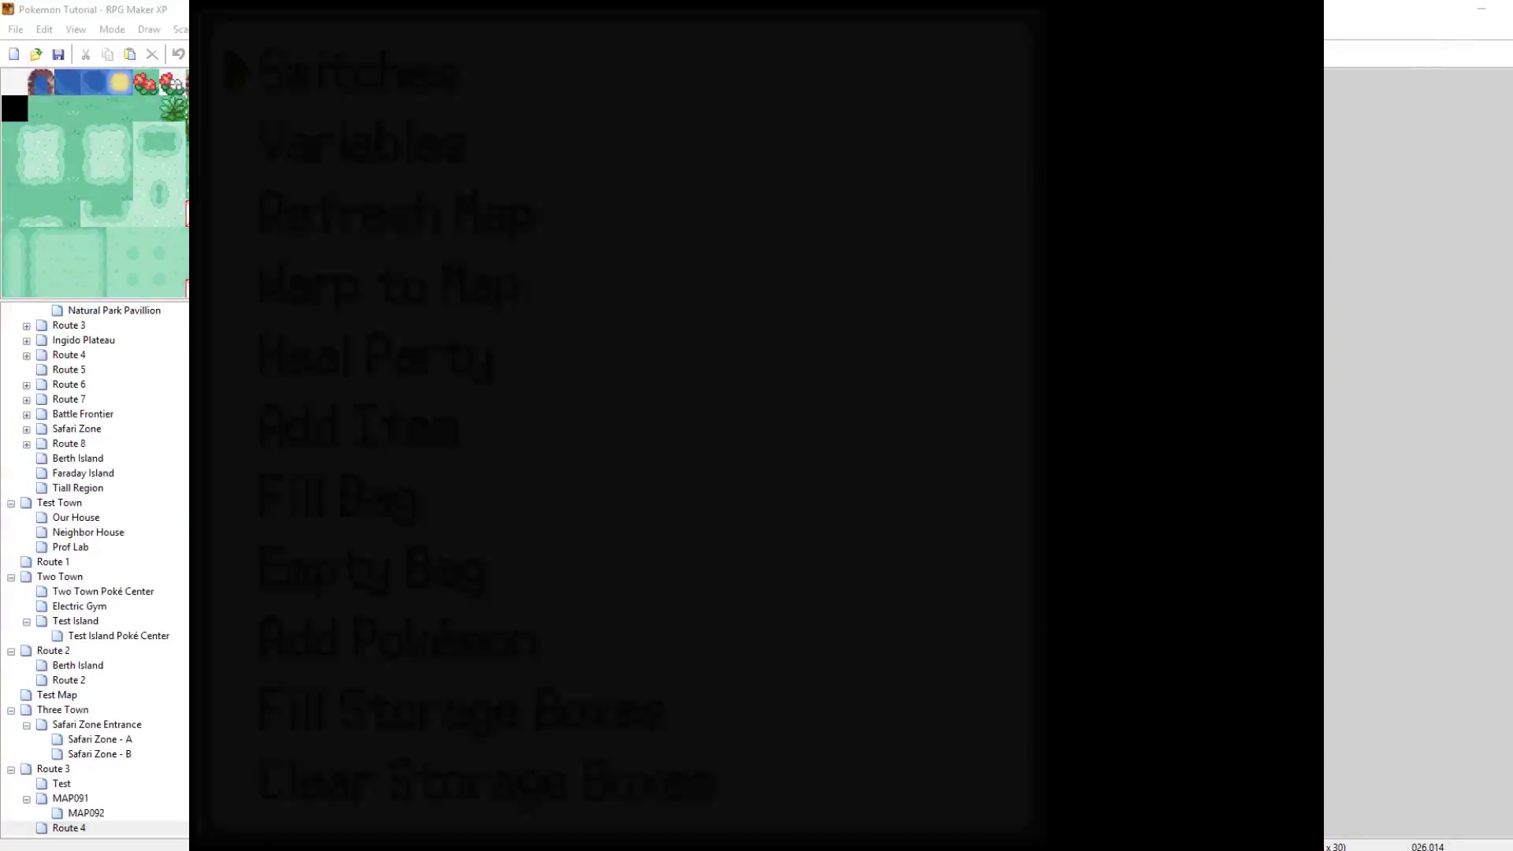
key(Up)
key(Left)
key(Up)
key(Up)
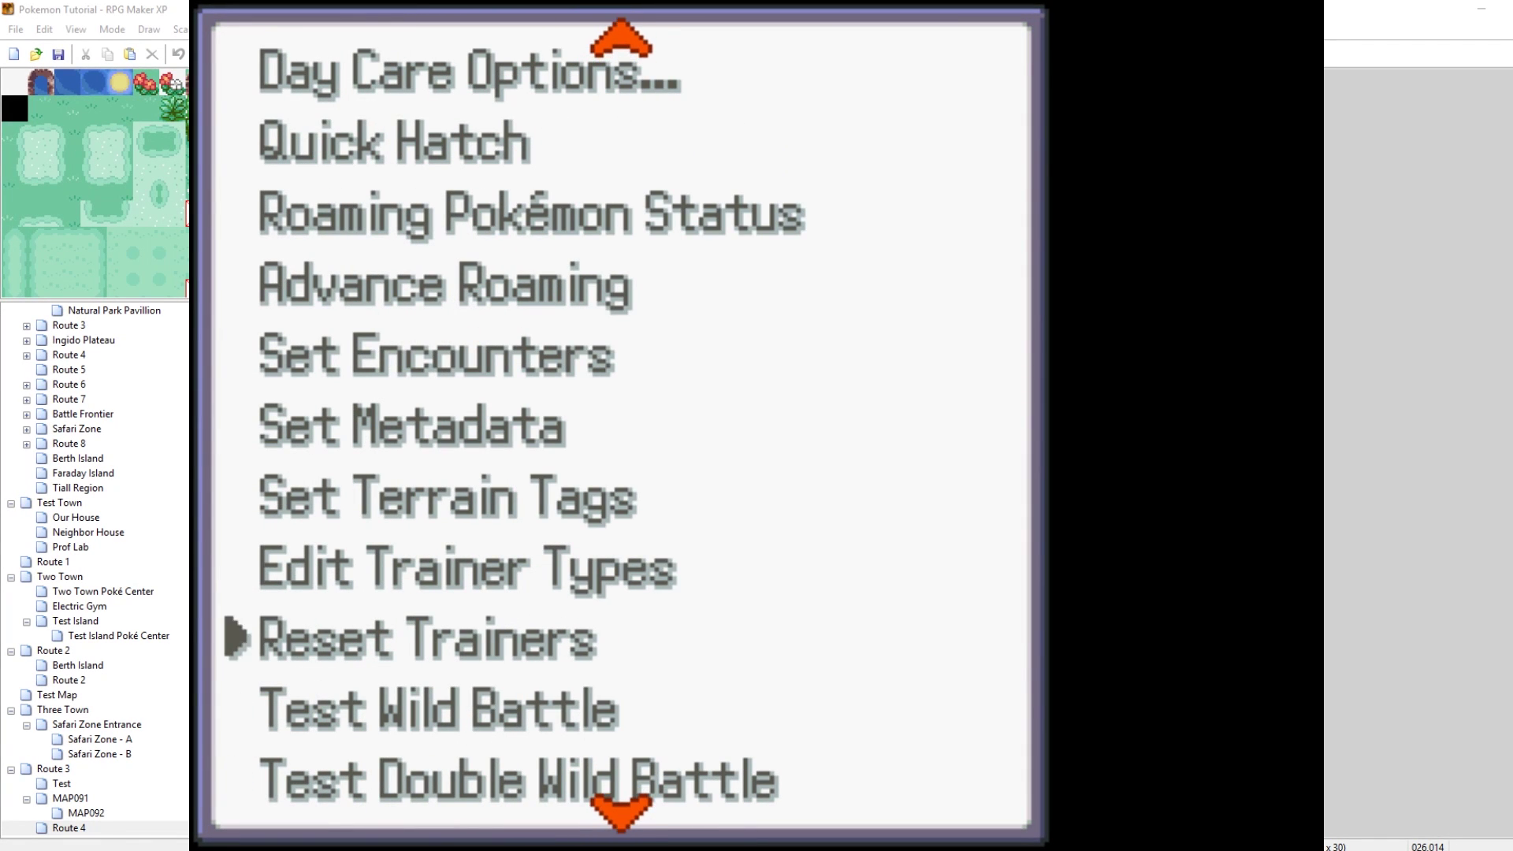
key(Up)
key(Up)
key(Up)
key(c)
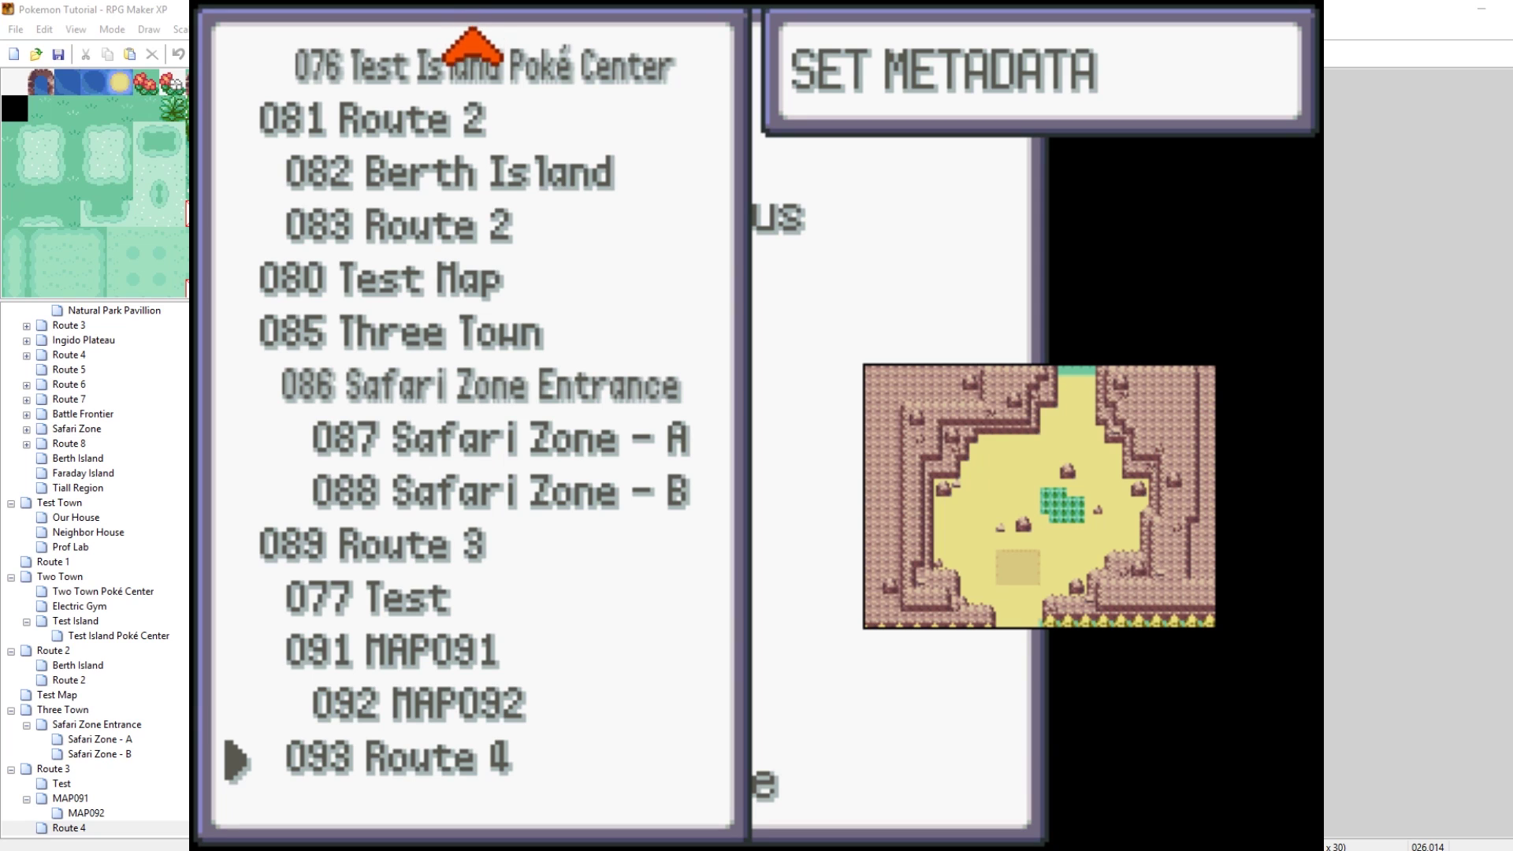
key(c)
Set Route 4's BattleBack property to "champion"
key(Down)
key(Down)
key(Down)
key(Down)
key(Down)
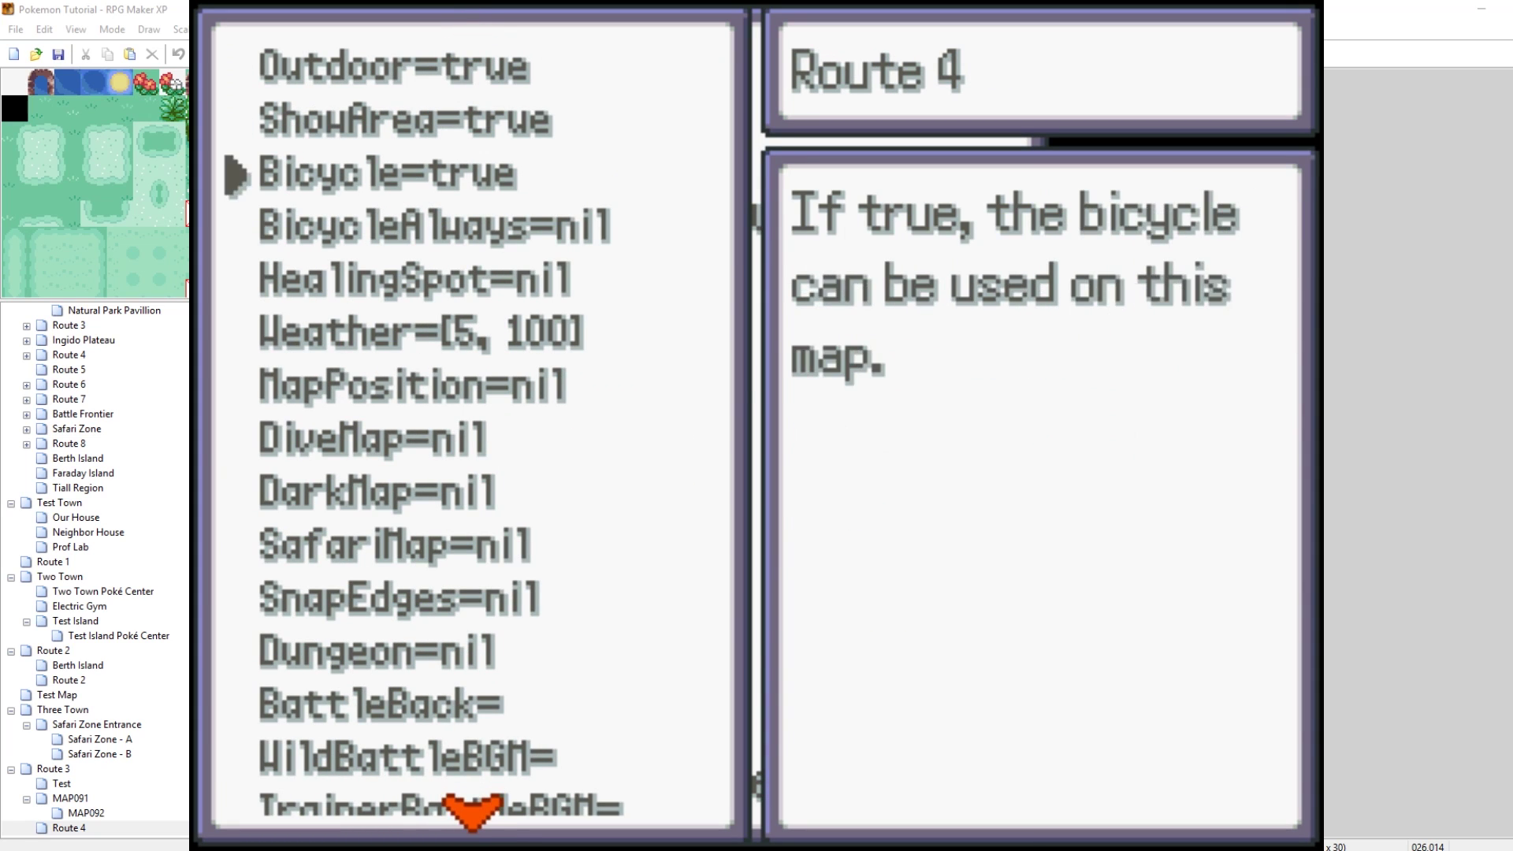
key(Down)
key(Down)
key(Down)
key(Down)
key(Down)
key(Down)
key(Down)
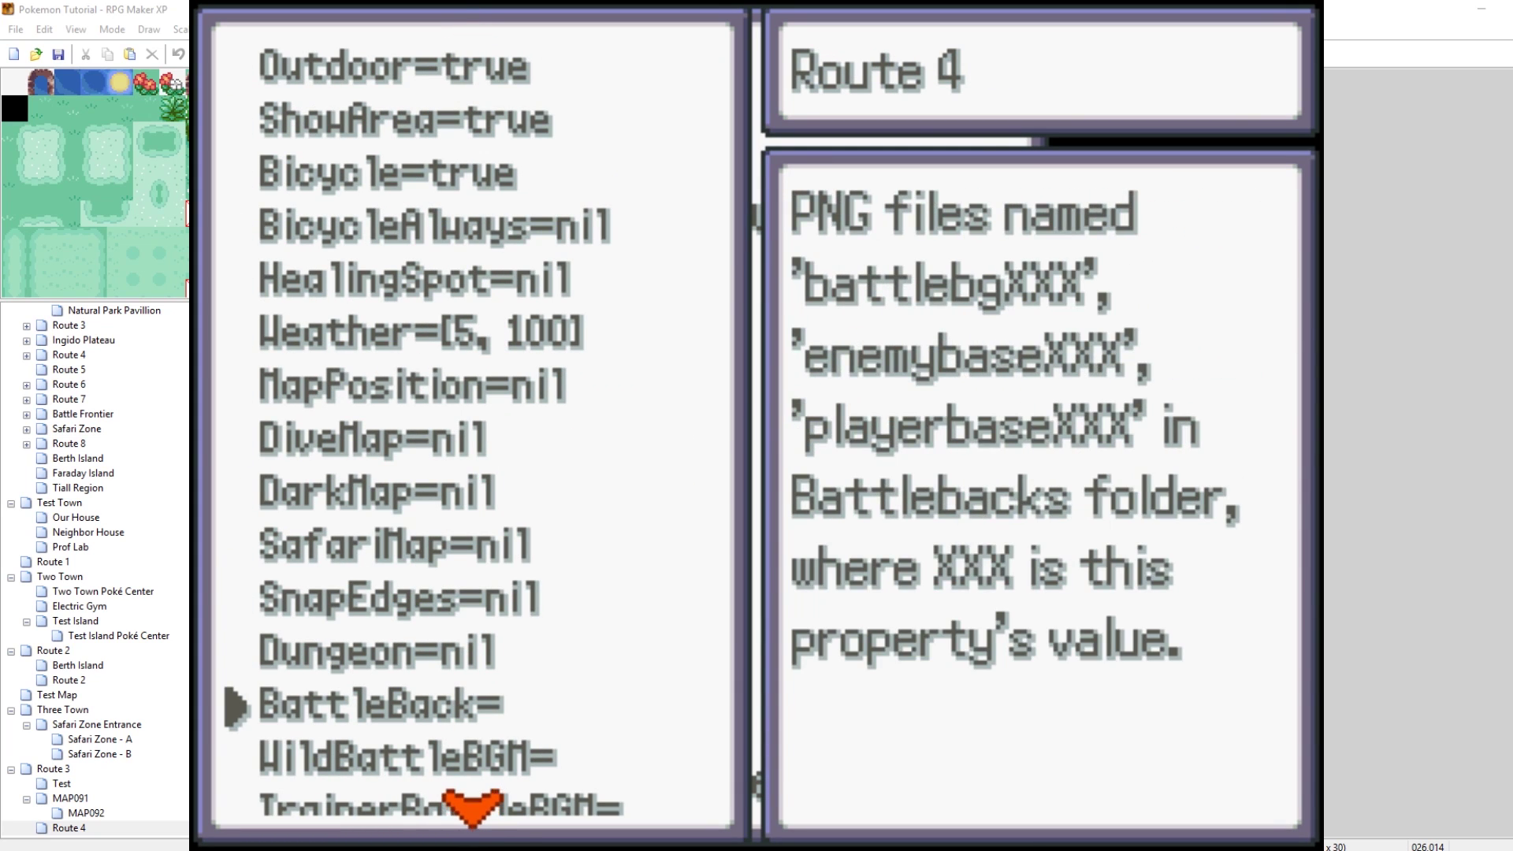
key(c)
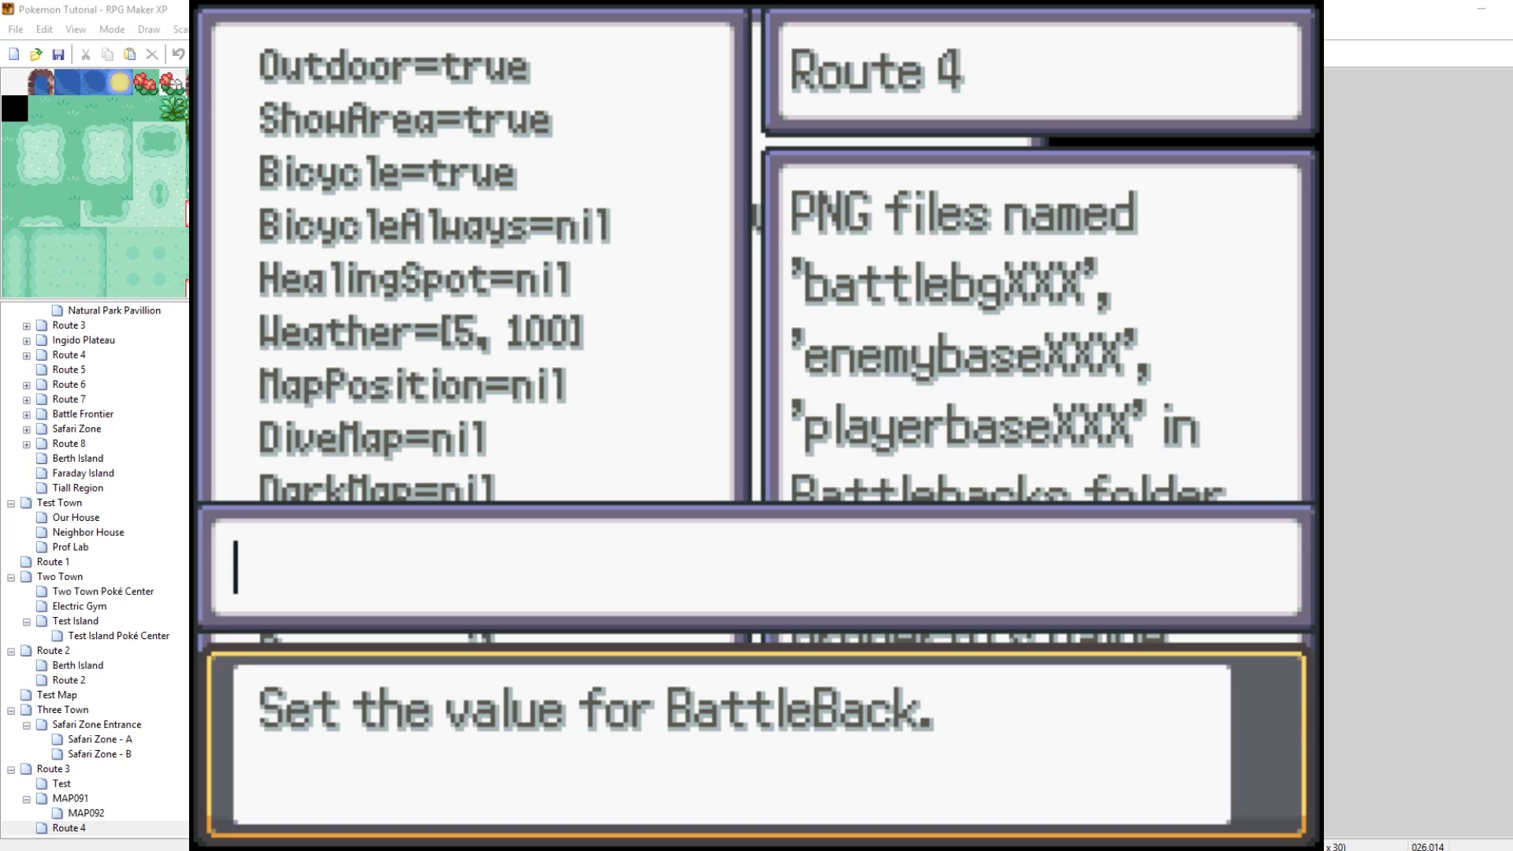
text(cham)
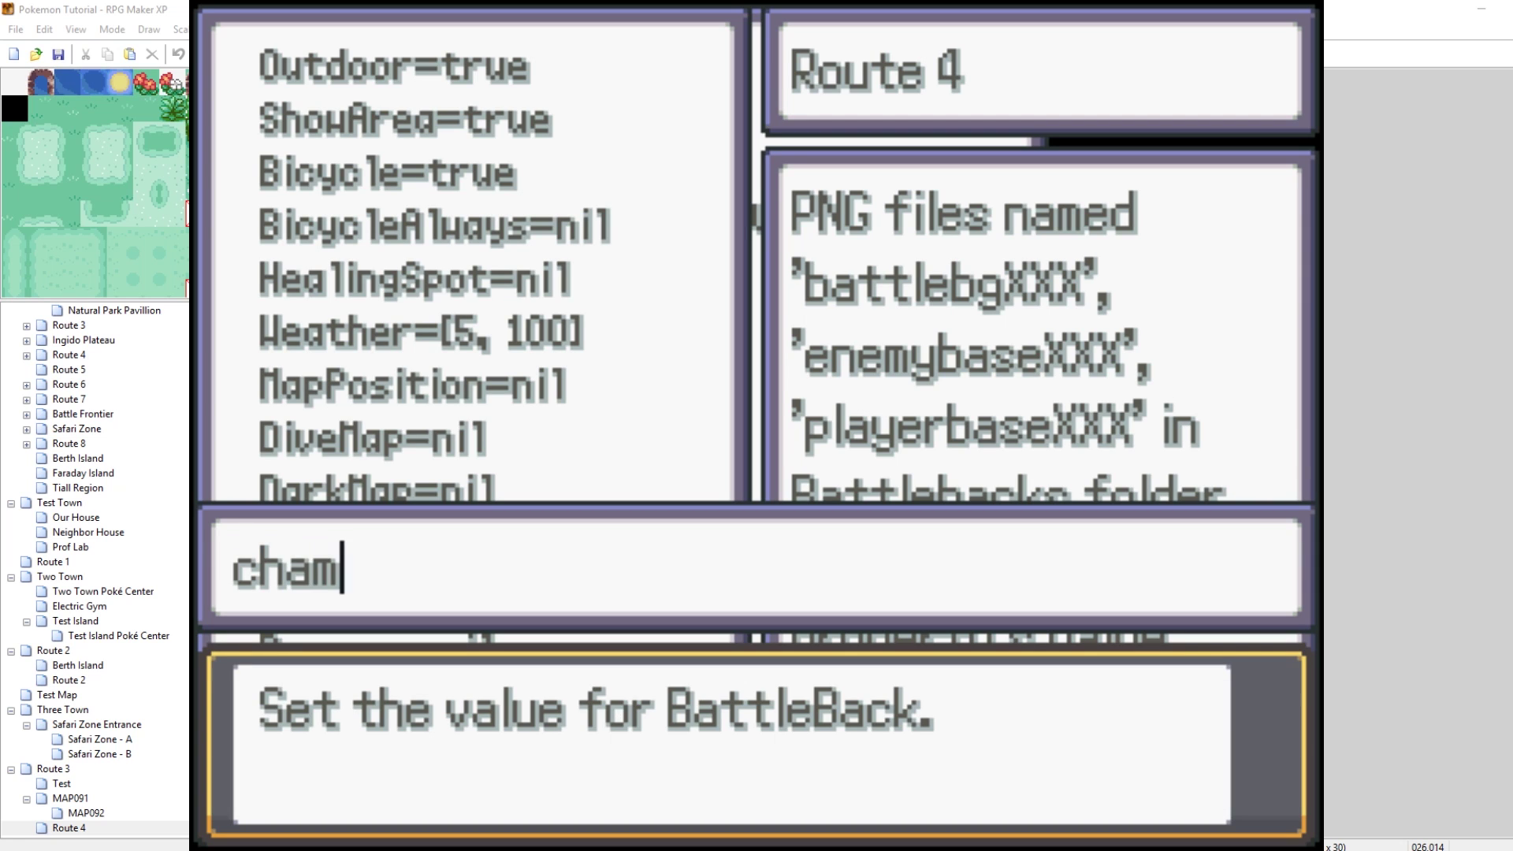
text(pion)
key(Return)
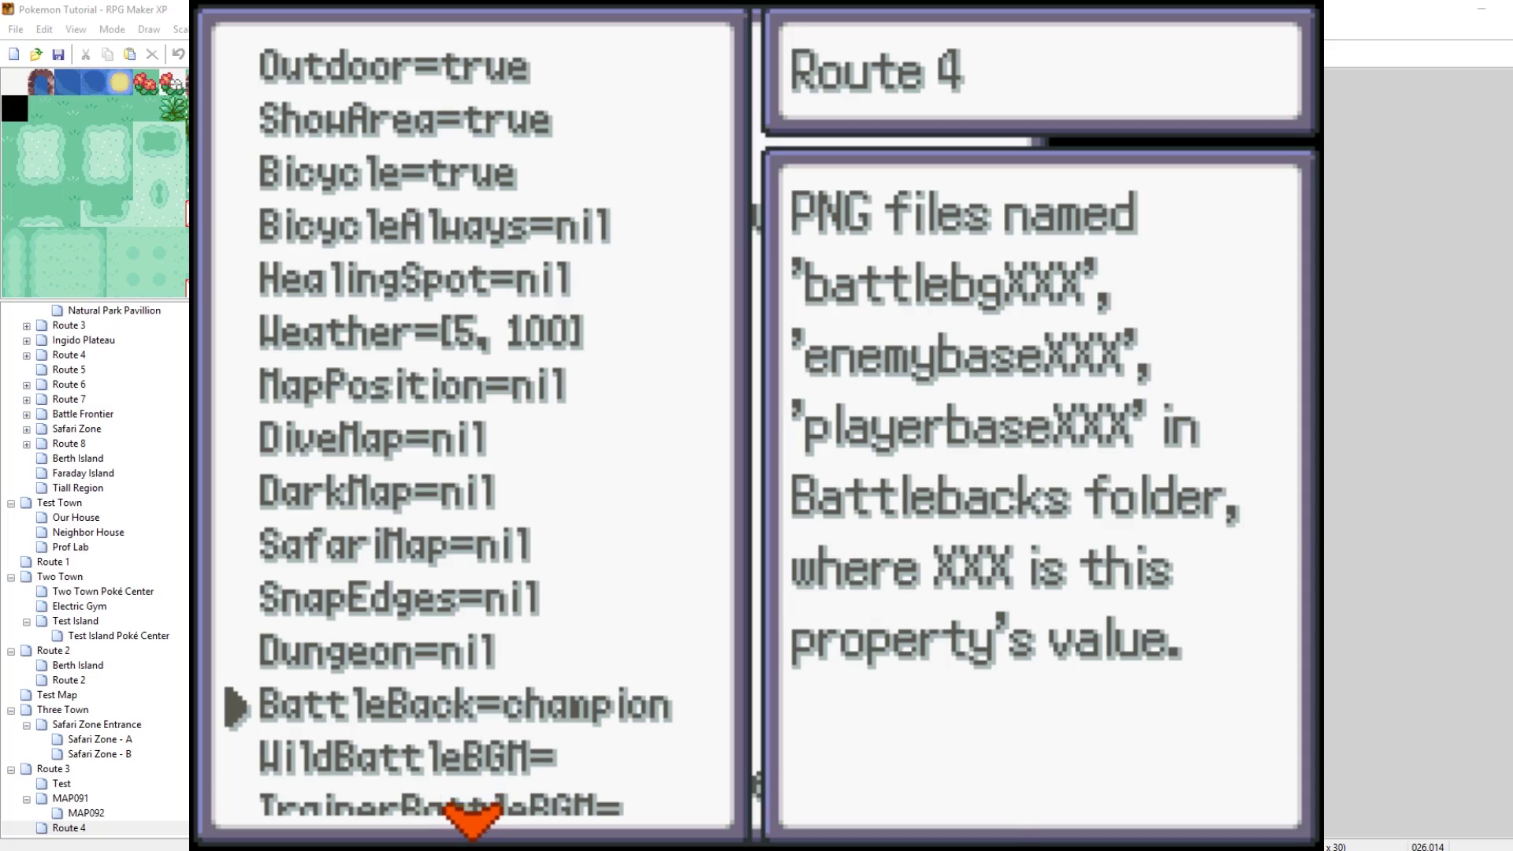
Leave Route 4's metadata properties, walk the character around the tall grass, and end the playtest
key(Escape)
key(Escape)
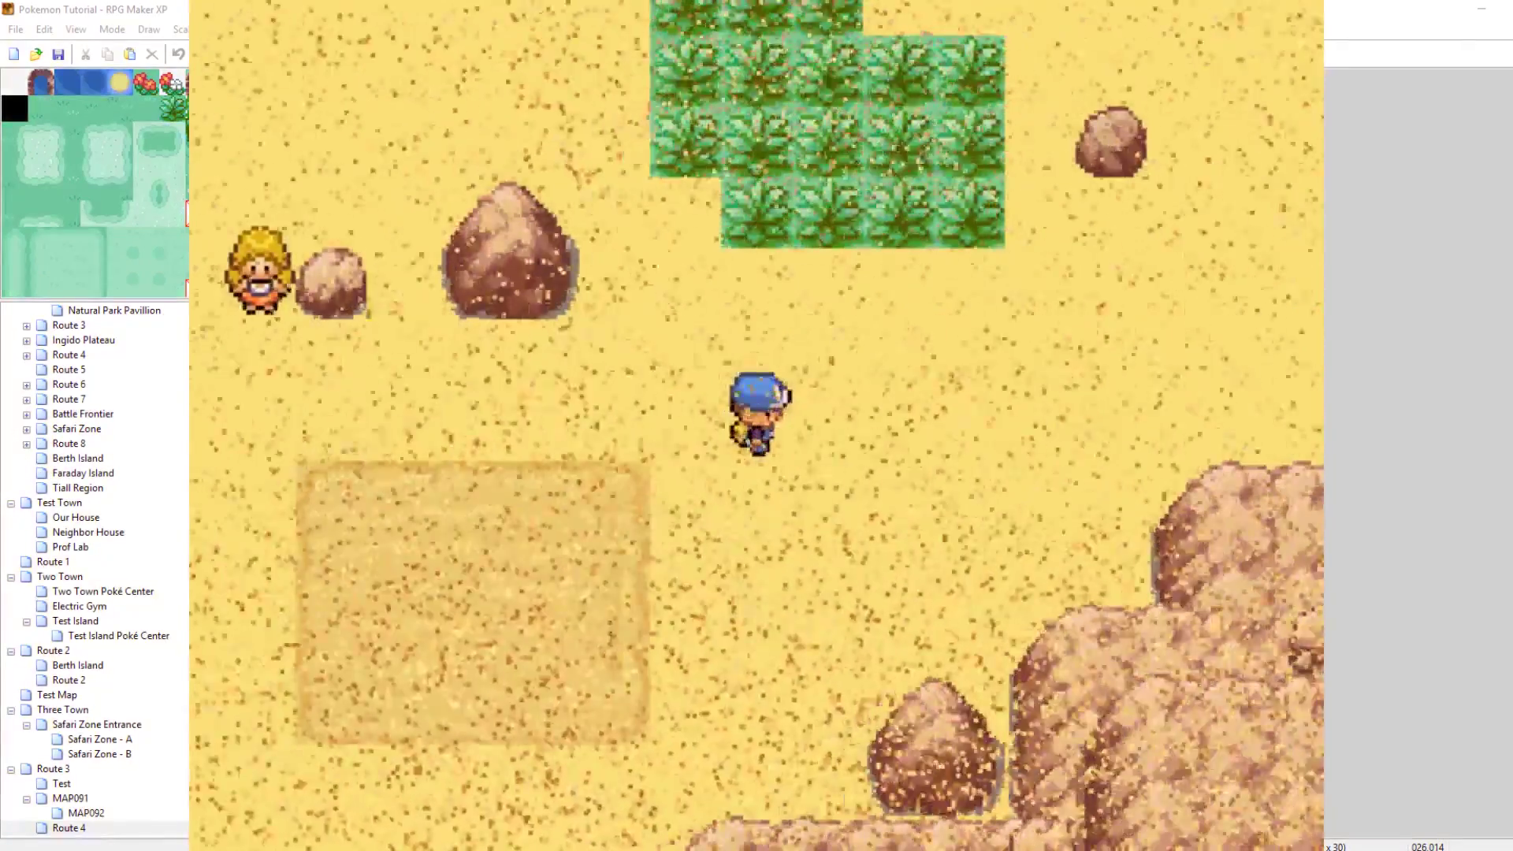
key(Right)
key(Up)
key(Up)
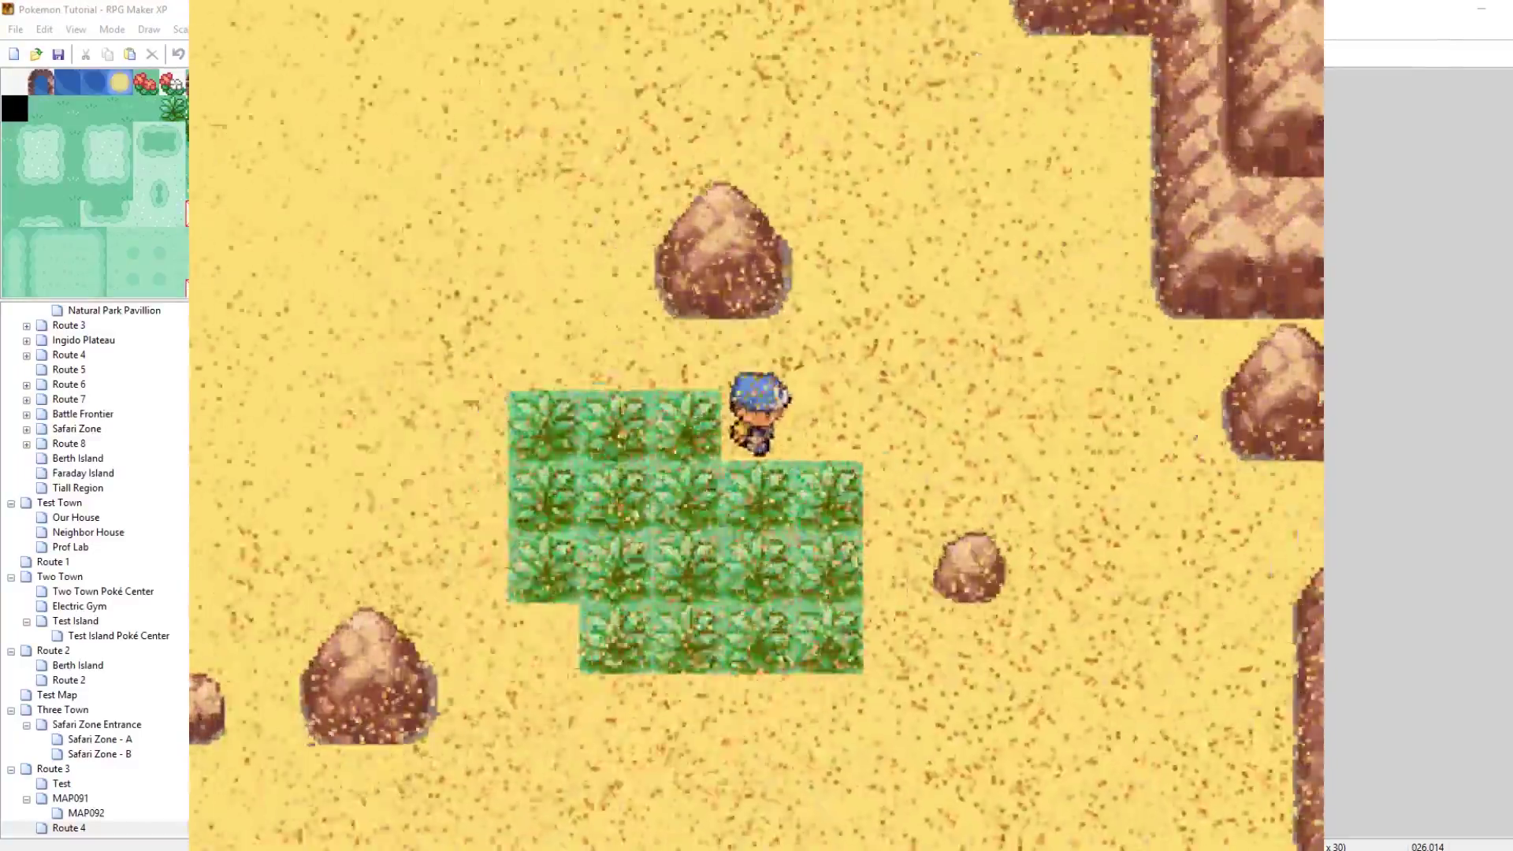
key(alt+F4)
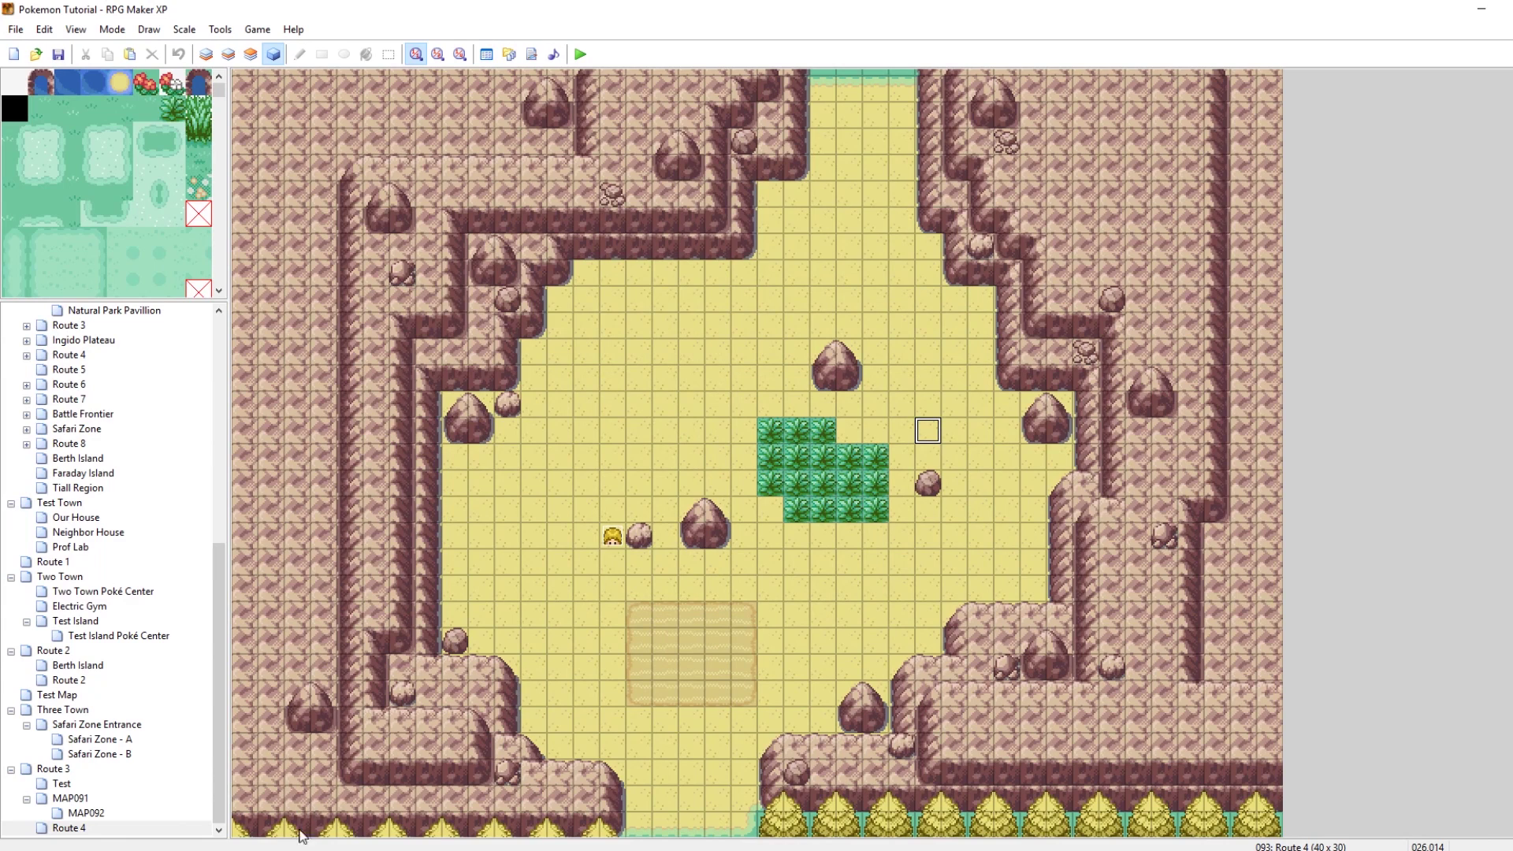
Switch to the Battlebacks folder in File Explorer and view playerbaseForestMudNight.png and playerbaseForest.png
click(261, 848)
click(225, 834)
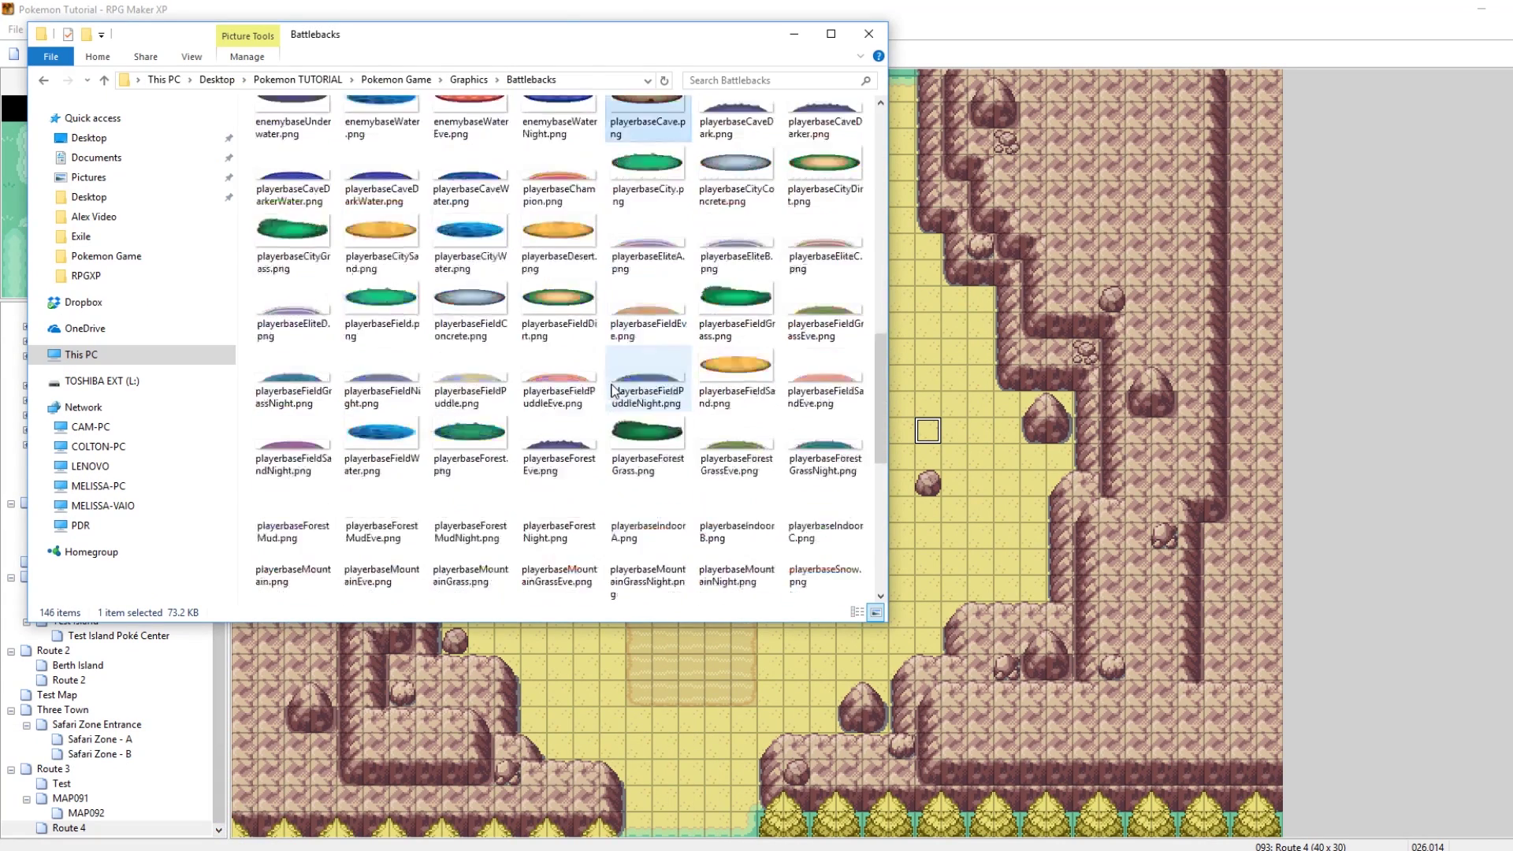
double_click(473, 453)
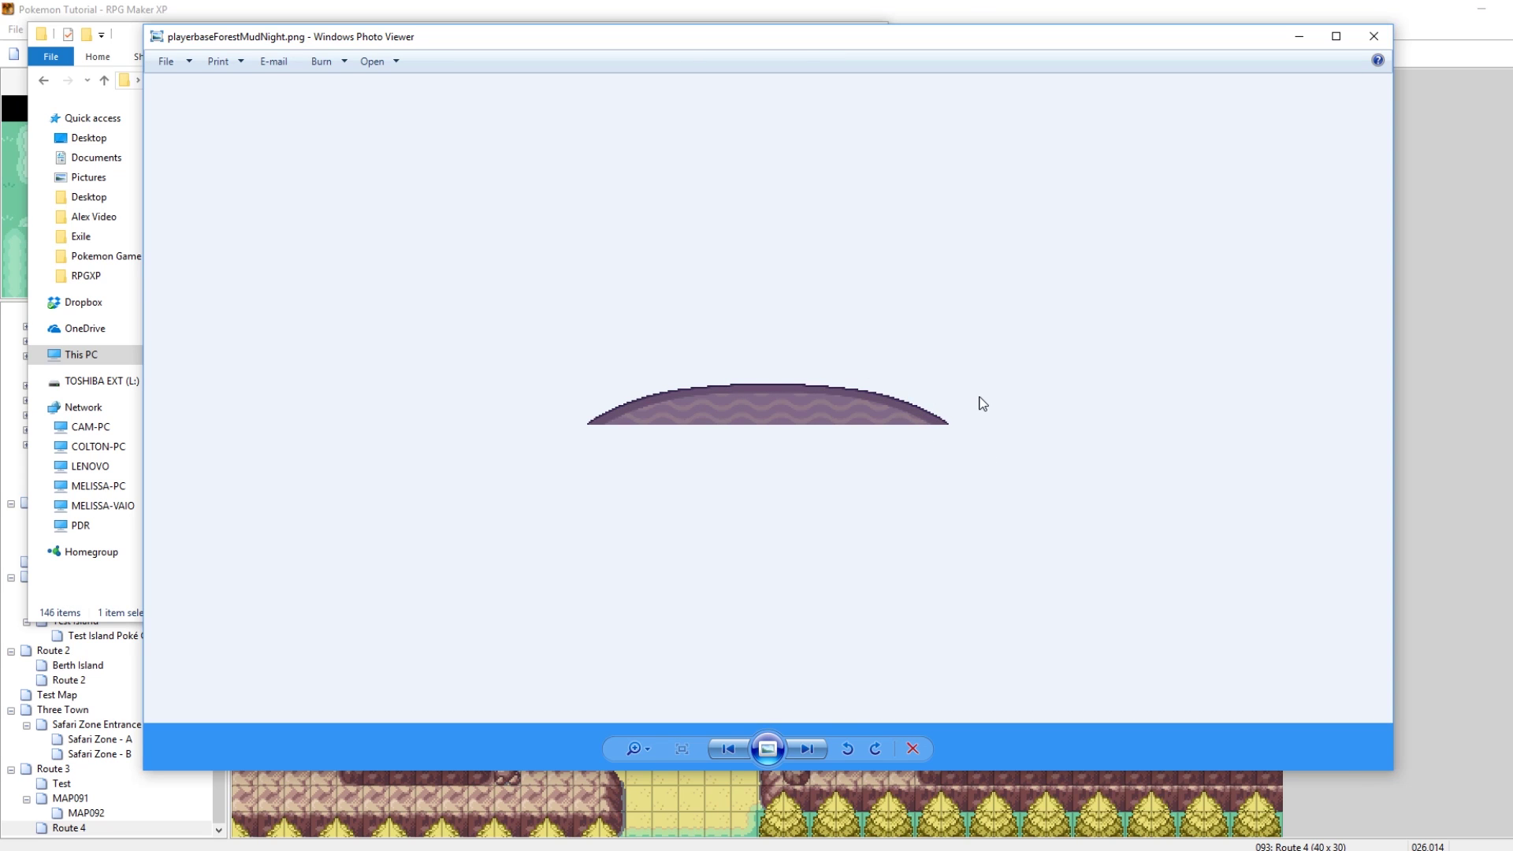
click(1373, 36)
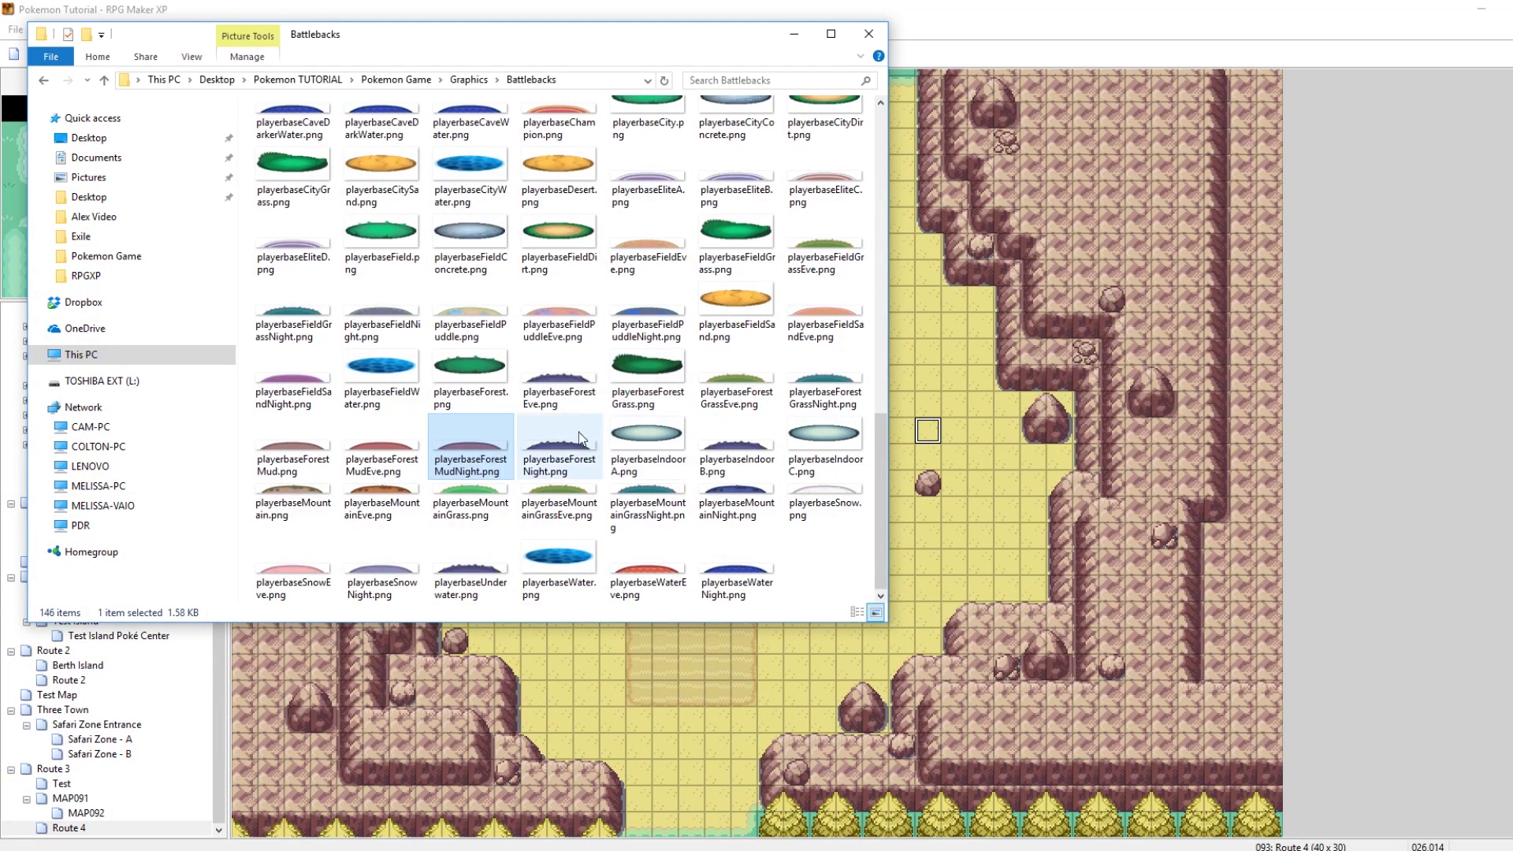
double_click(484, 363)
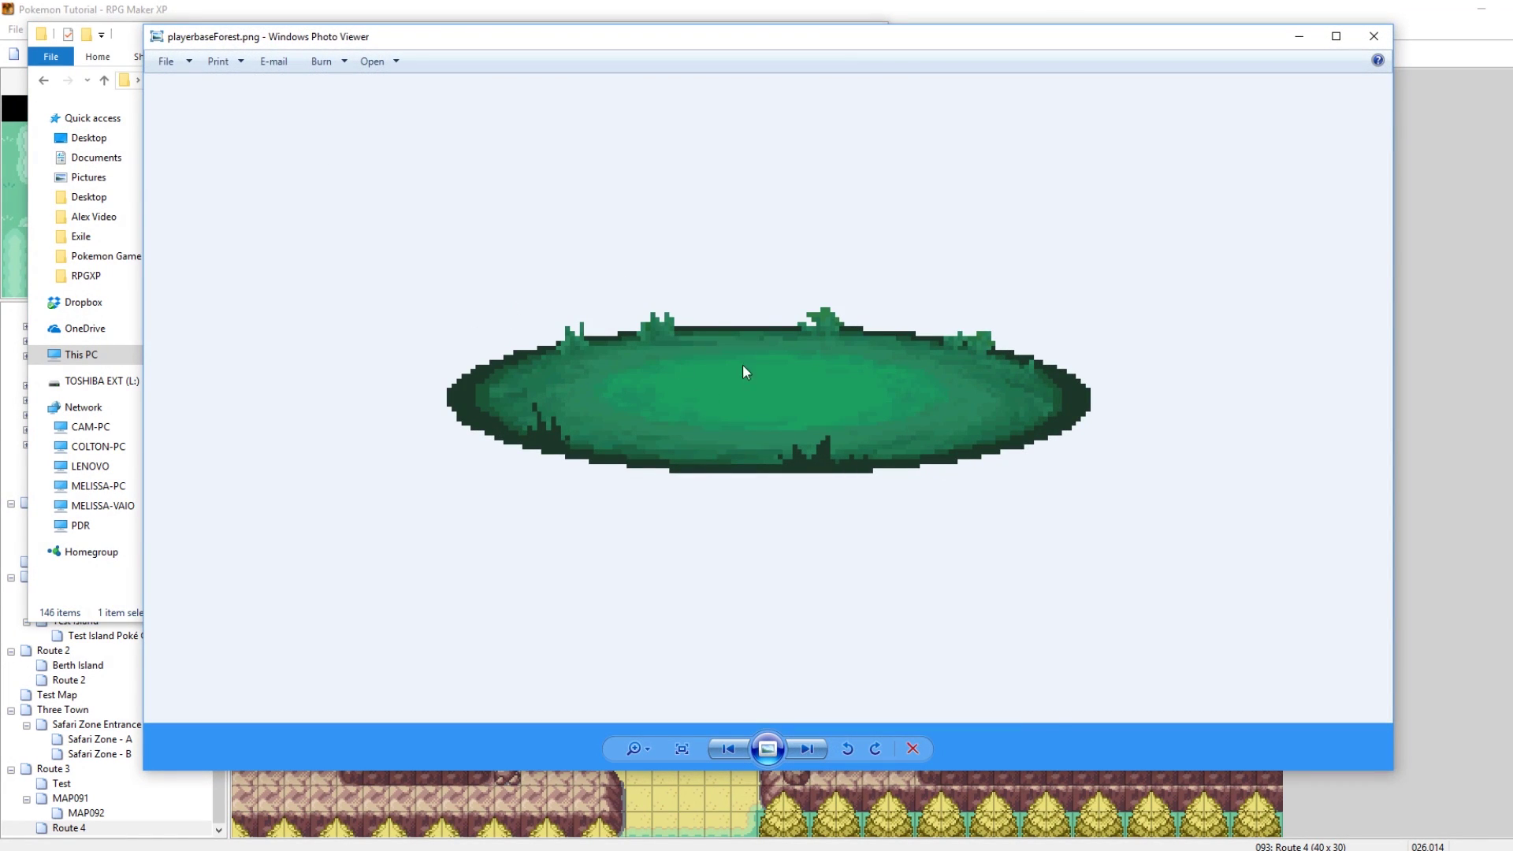
click(1377, 38)
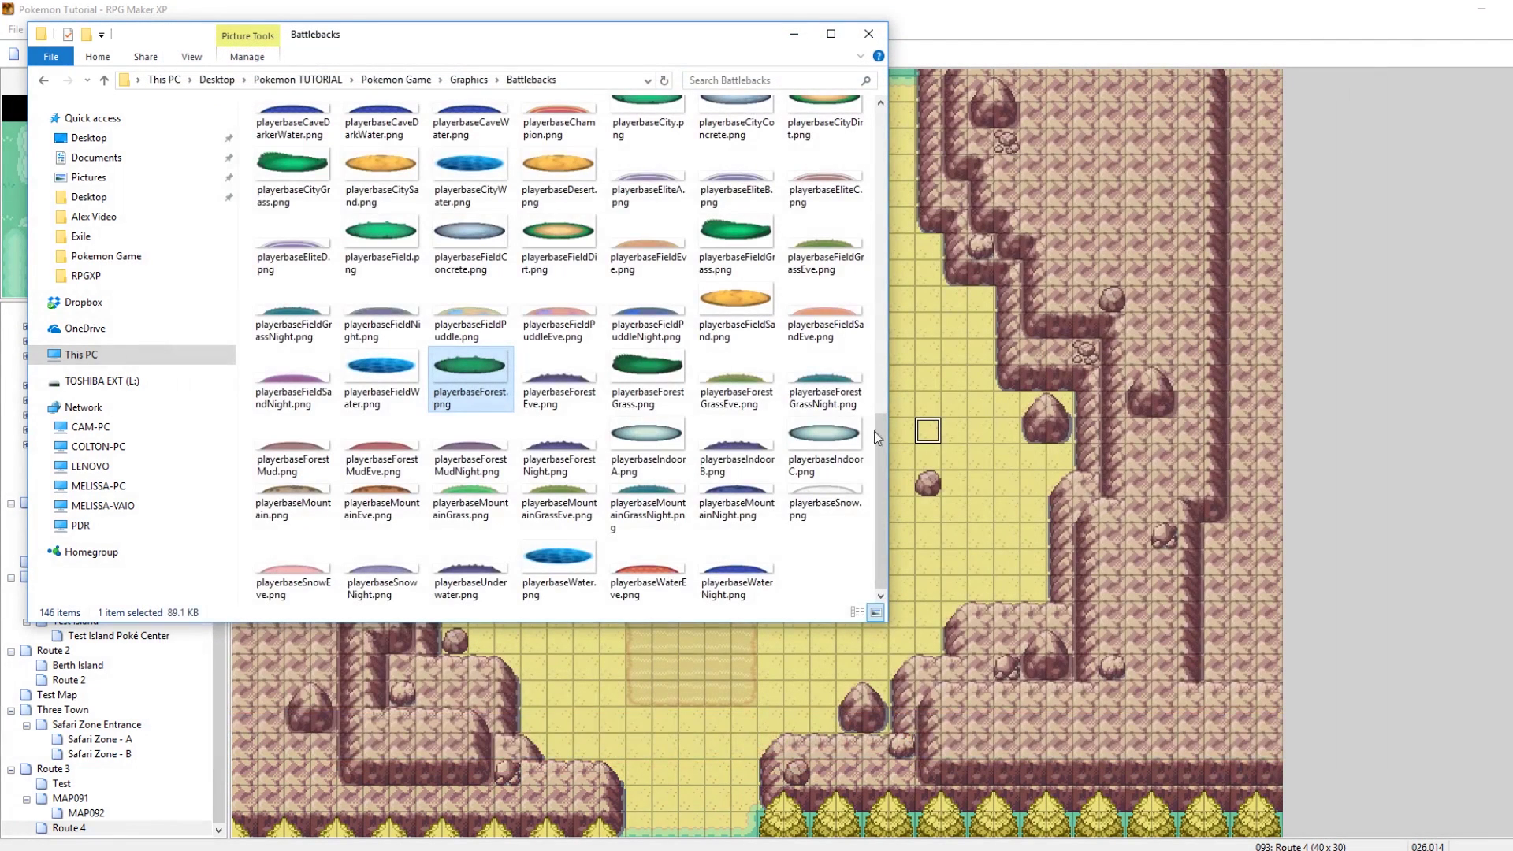
Look over the remaining playerbase images and the battlebg backgrounds, including battlebgField.png
mouse_move(790, 438)
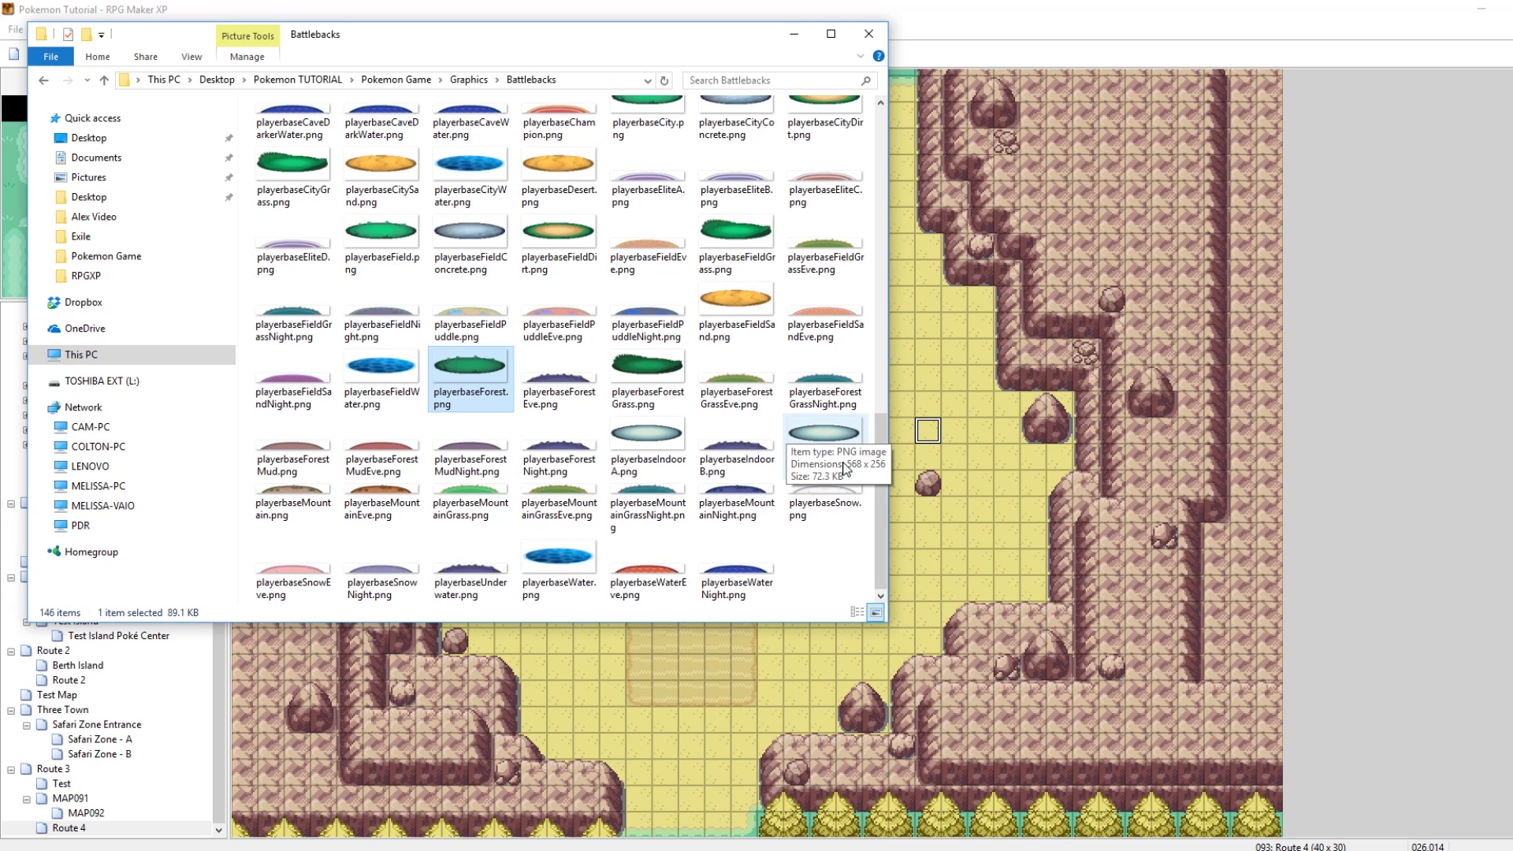
scroll(845, 467, up, 10)
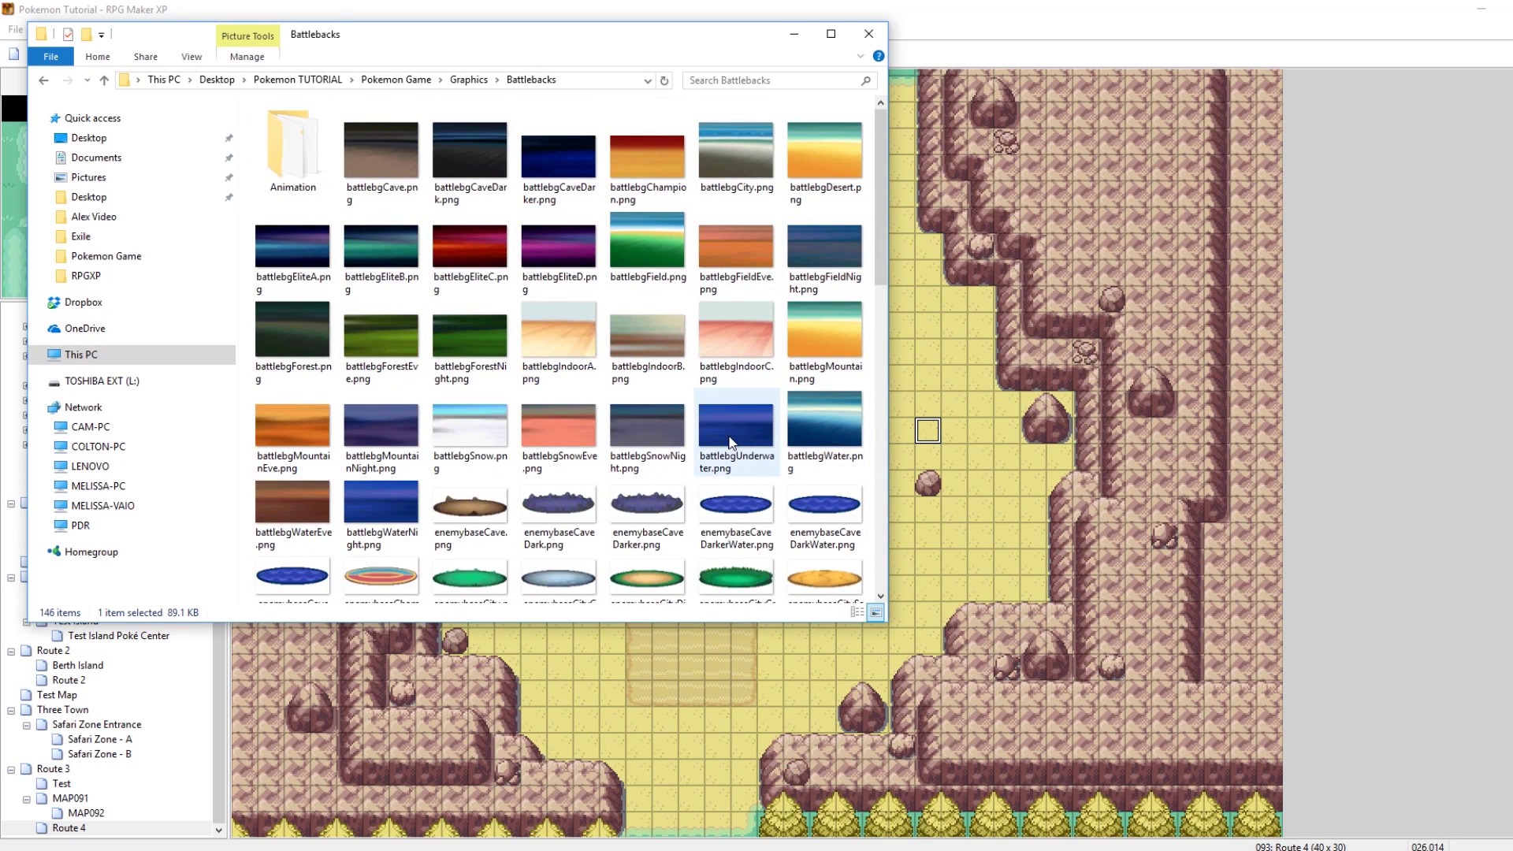
click(651, 246)
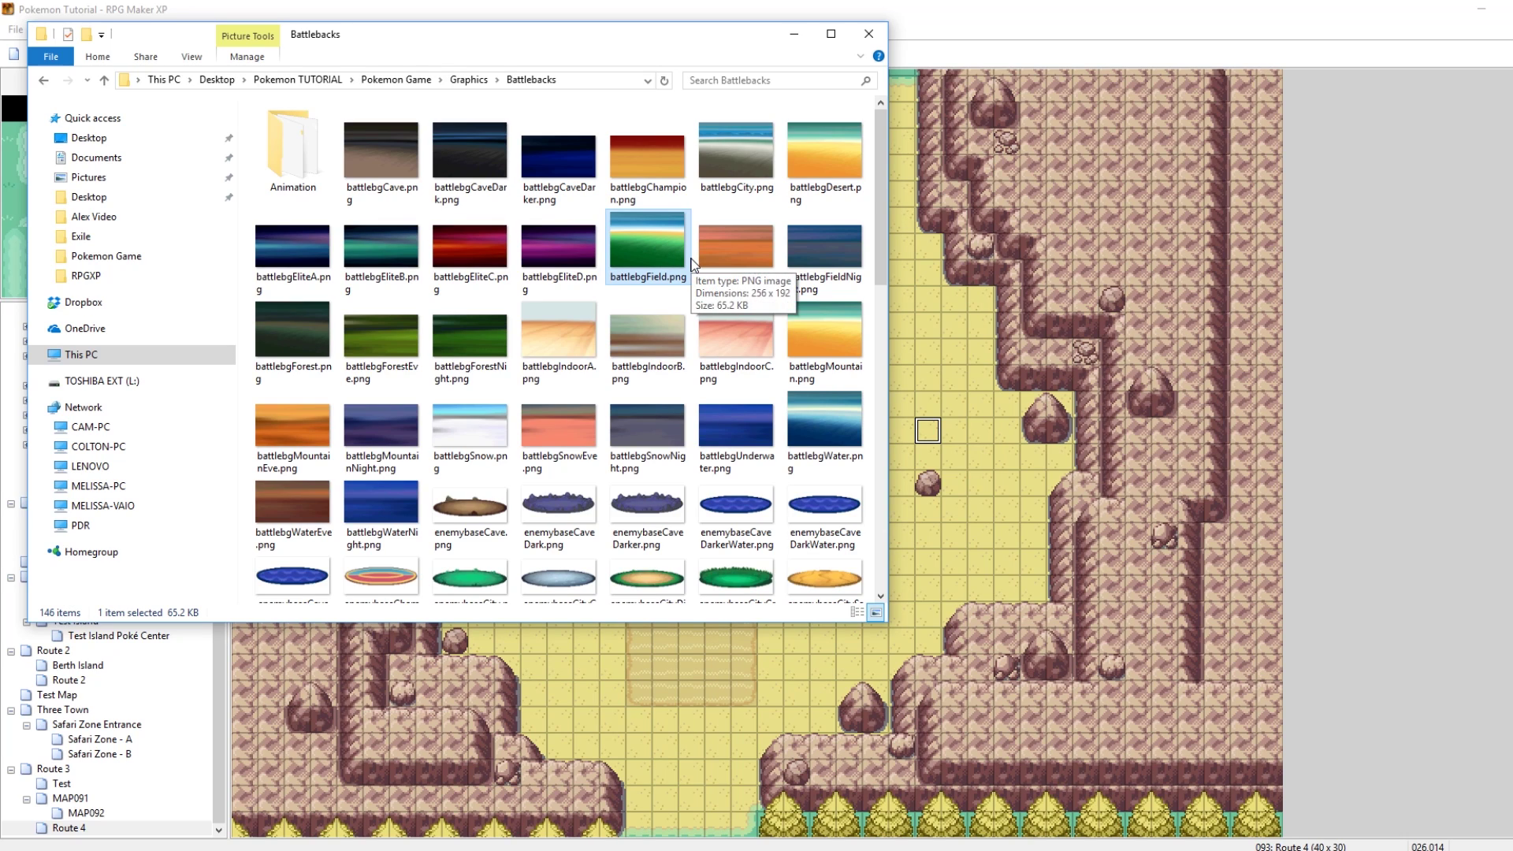
mouse_move(655, 249)
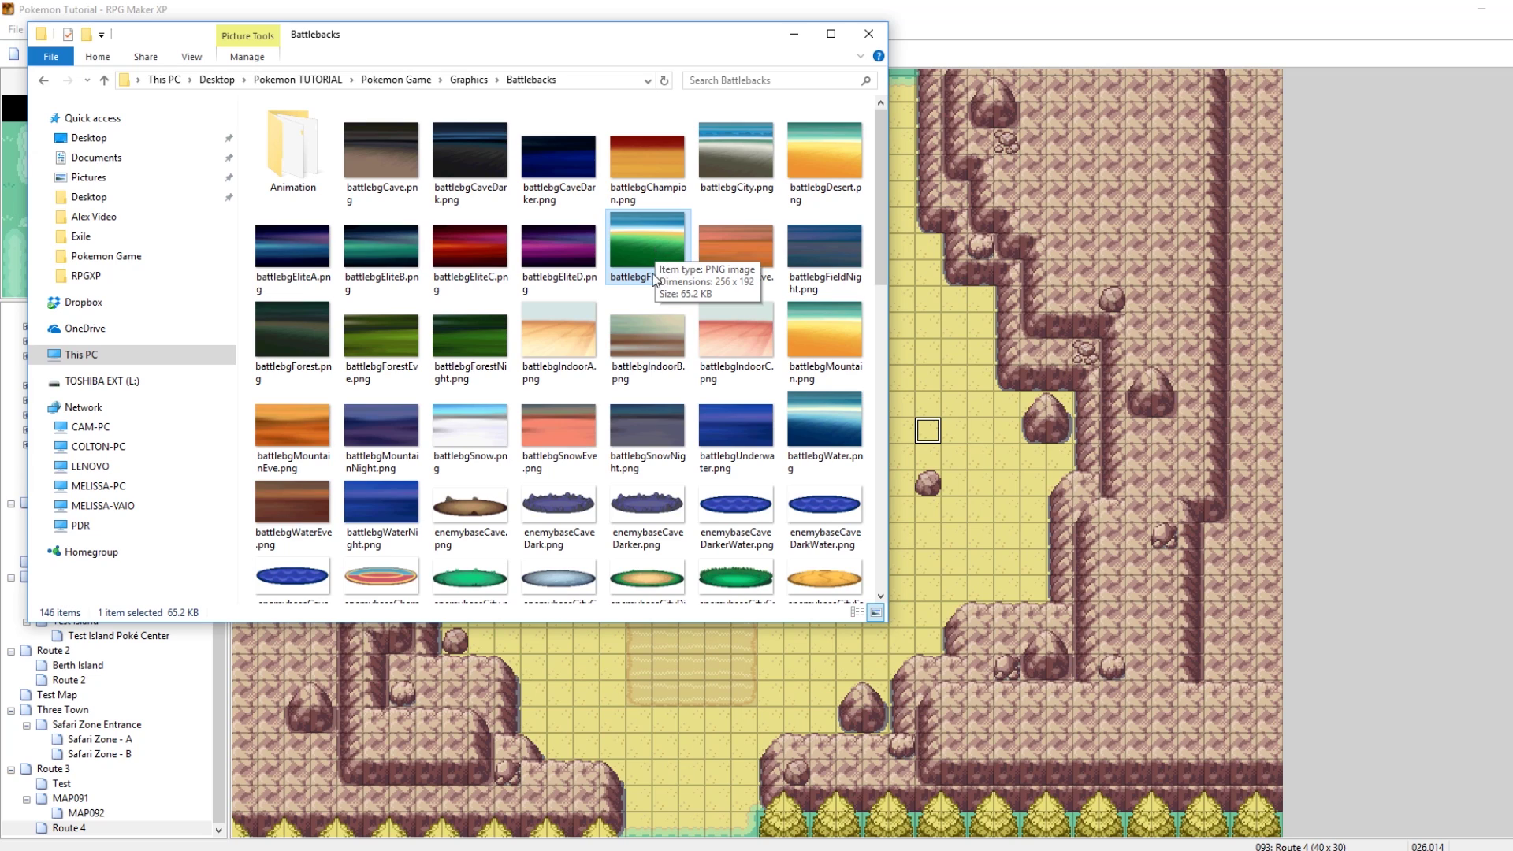
Switch to RPG Maker XP and open the Trainer(1) event on Route 4 to examine its trainer battle commands
key(alt+Tab)
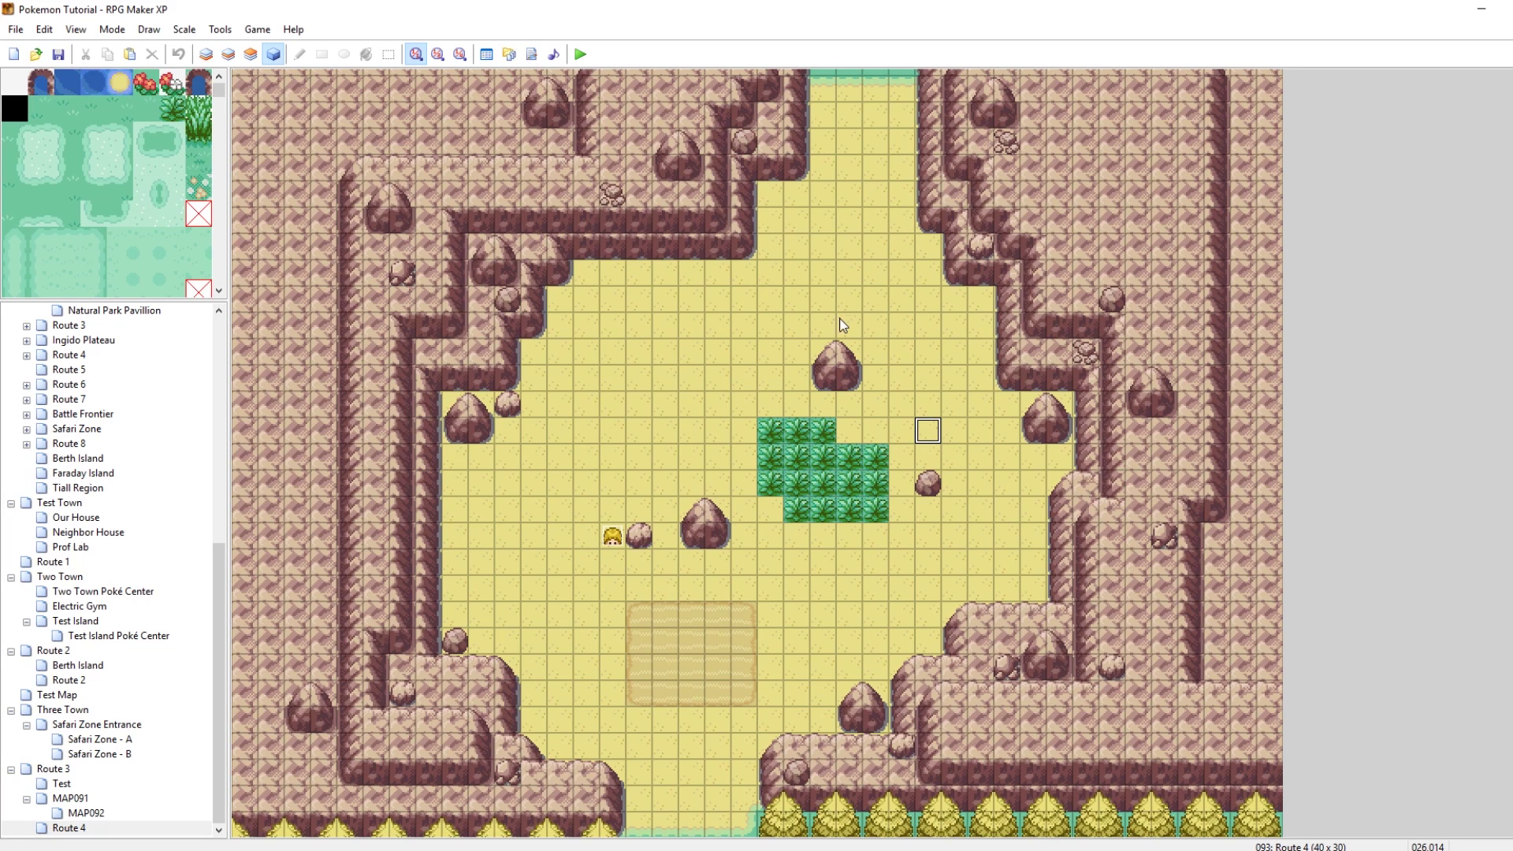
click(645, 441)
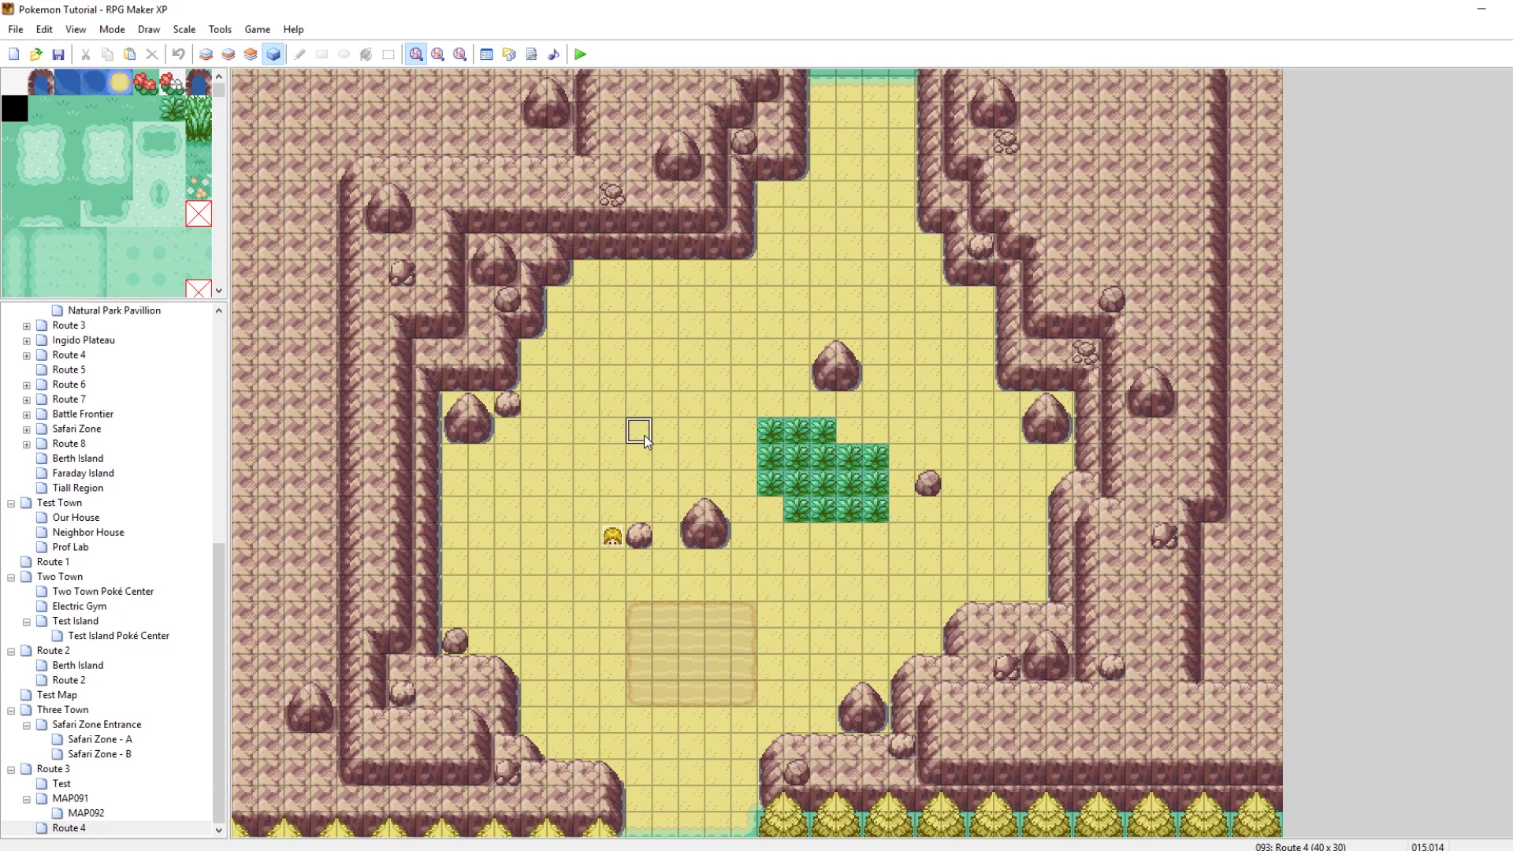
click(617, 536)
double_click(618, 539)
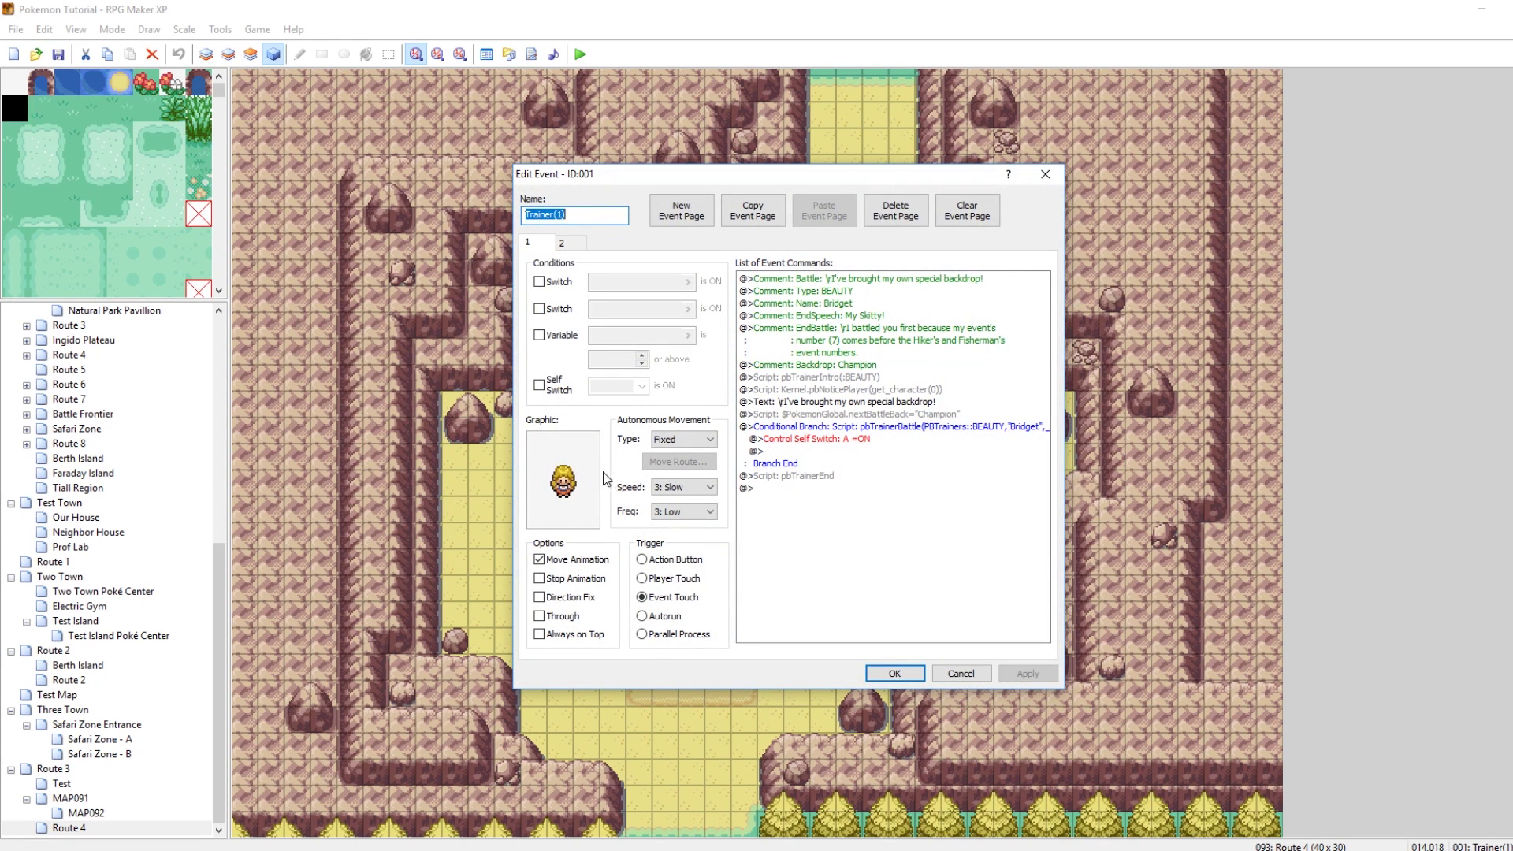
click(810, 415)
click(870, 427)
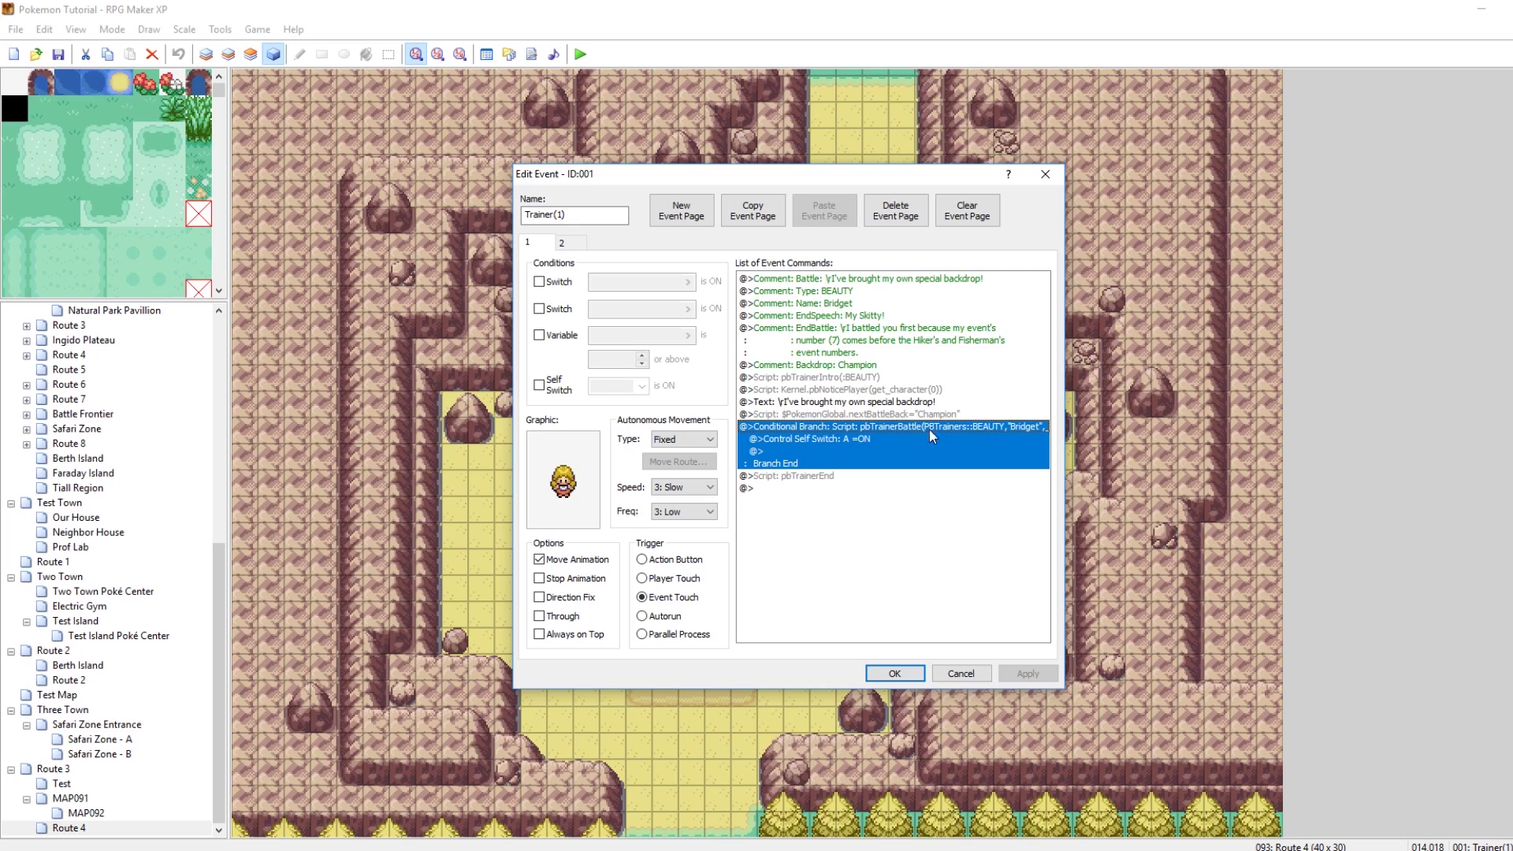
Inspect the event's $PokemonGlobal.nextBattleBack="Champion" script command, and close the script and the event without changes
click(773, 413)
right_click(774, 412)
click(805, 439)
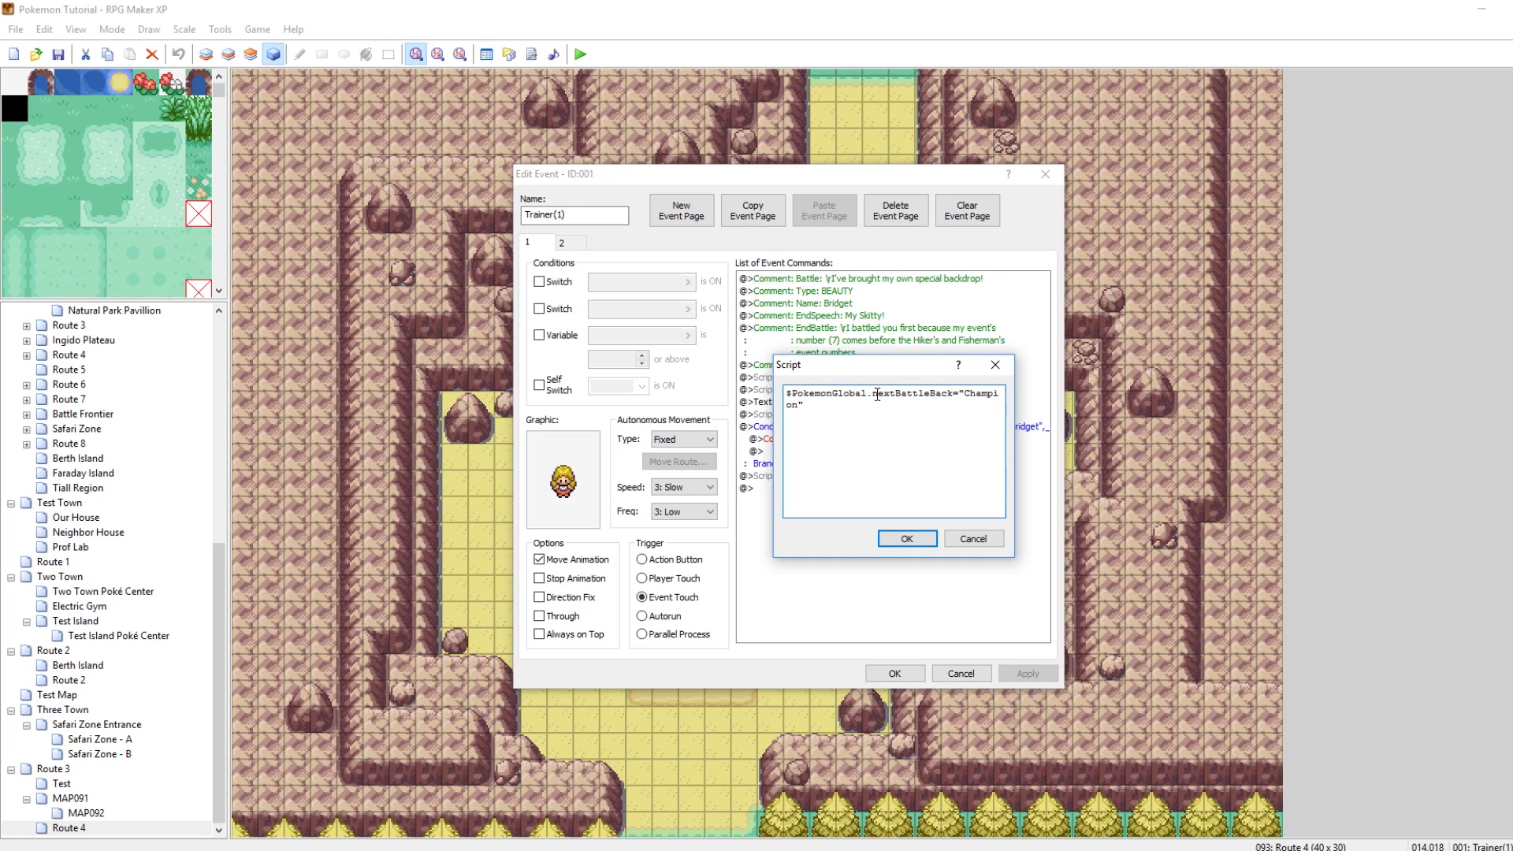
drag(966, 395, 969, 401)
click(968, 394)
double_click(966, 399)
click(963, 393)
click(974, 539)
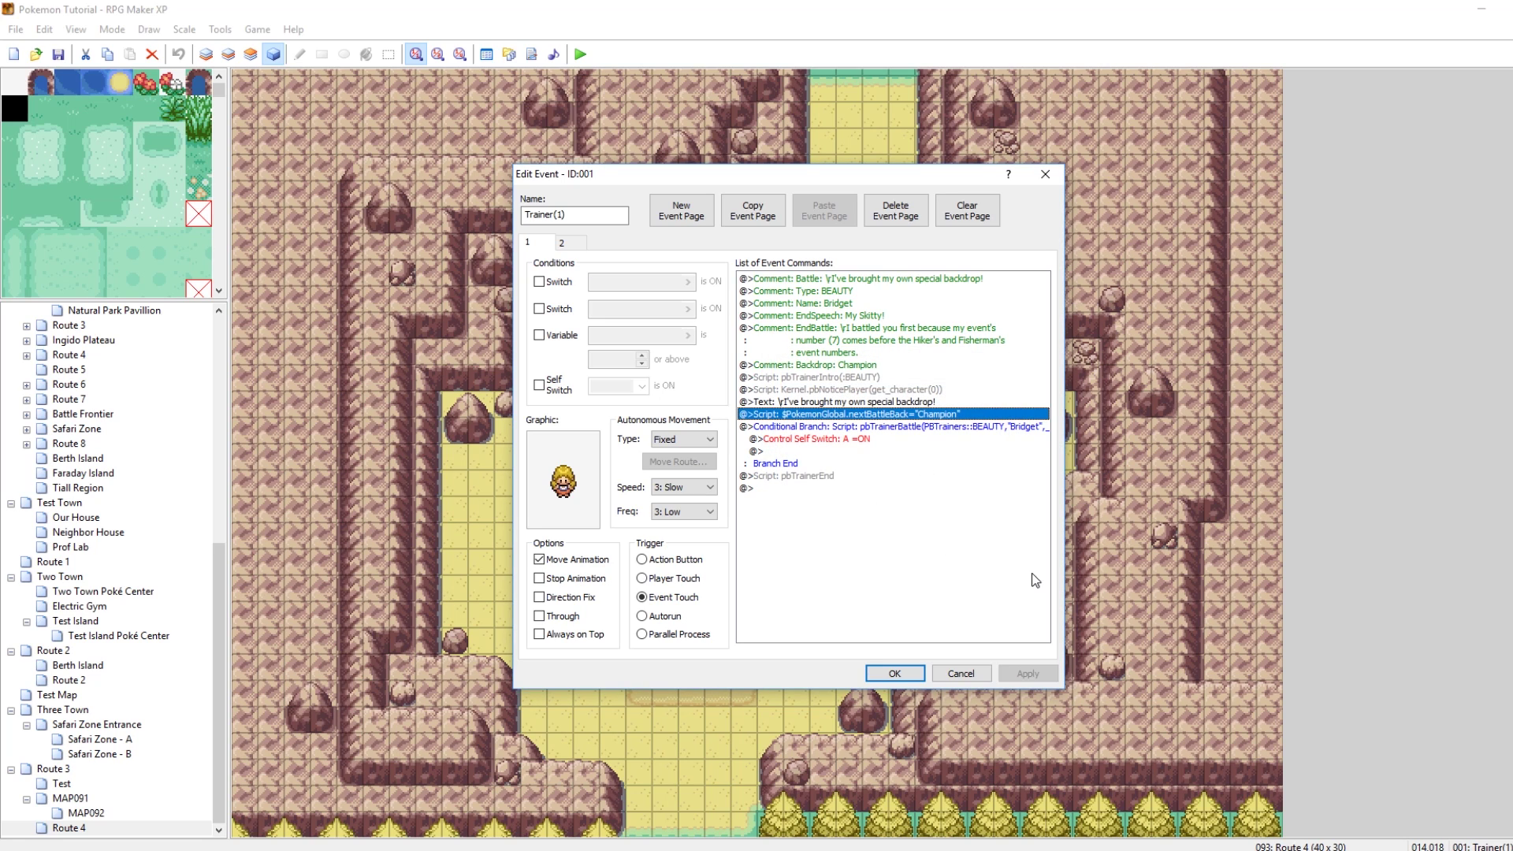
click(961, 673)
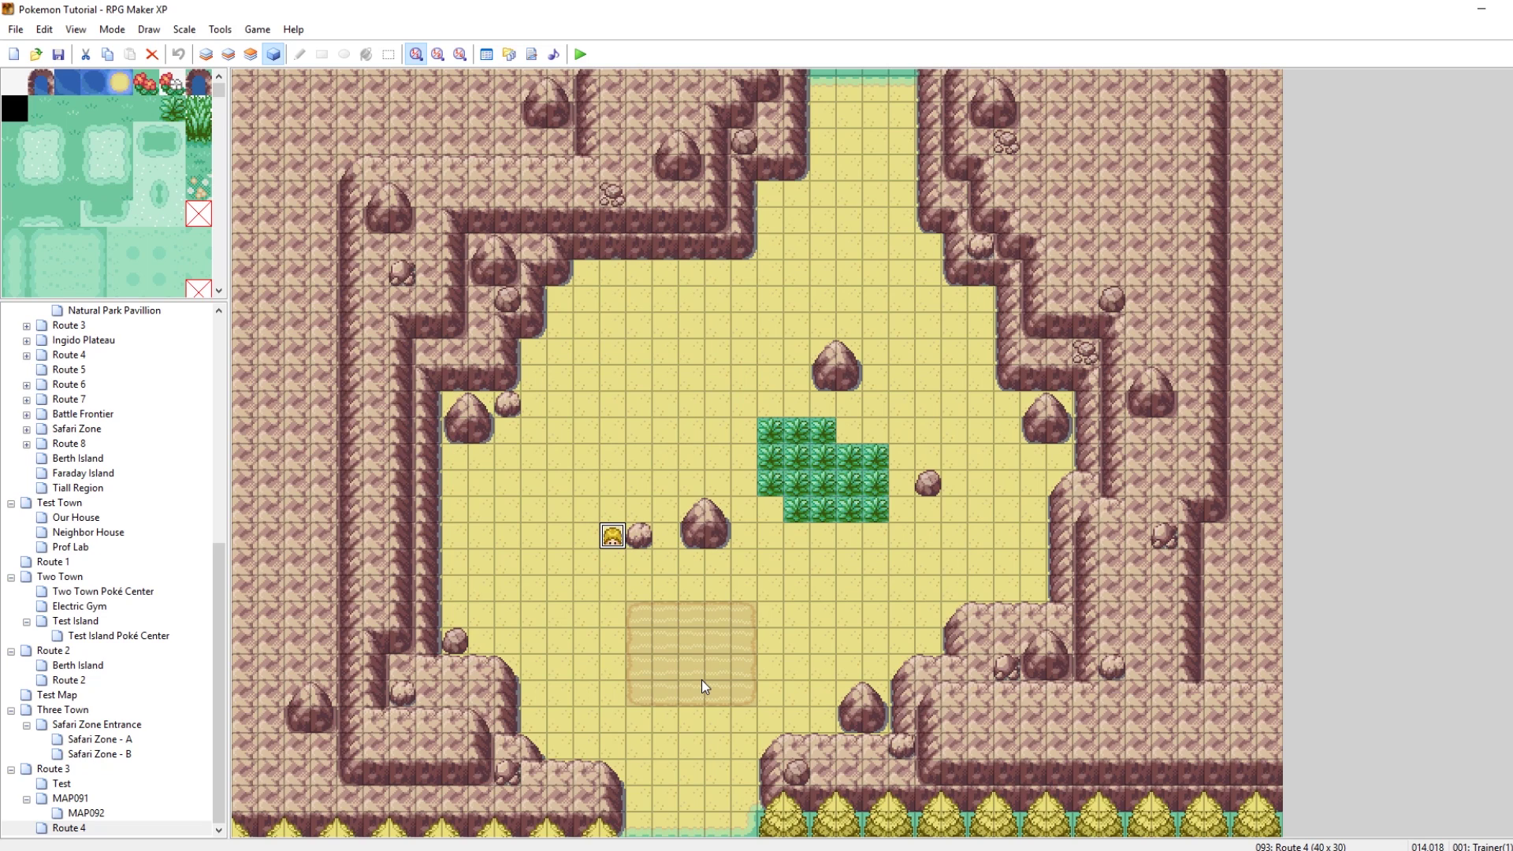
Start a playtest, load the save, and bring up the Set Metadata properties of Route 4 from the debug options
click(581, 55)
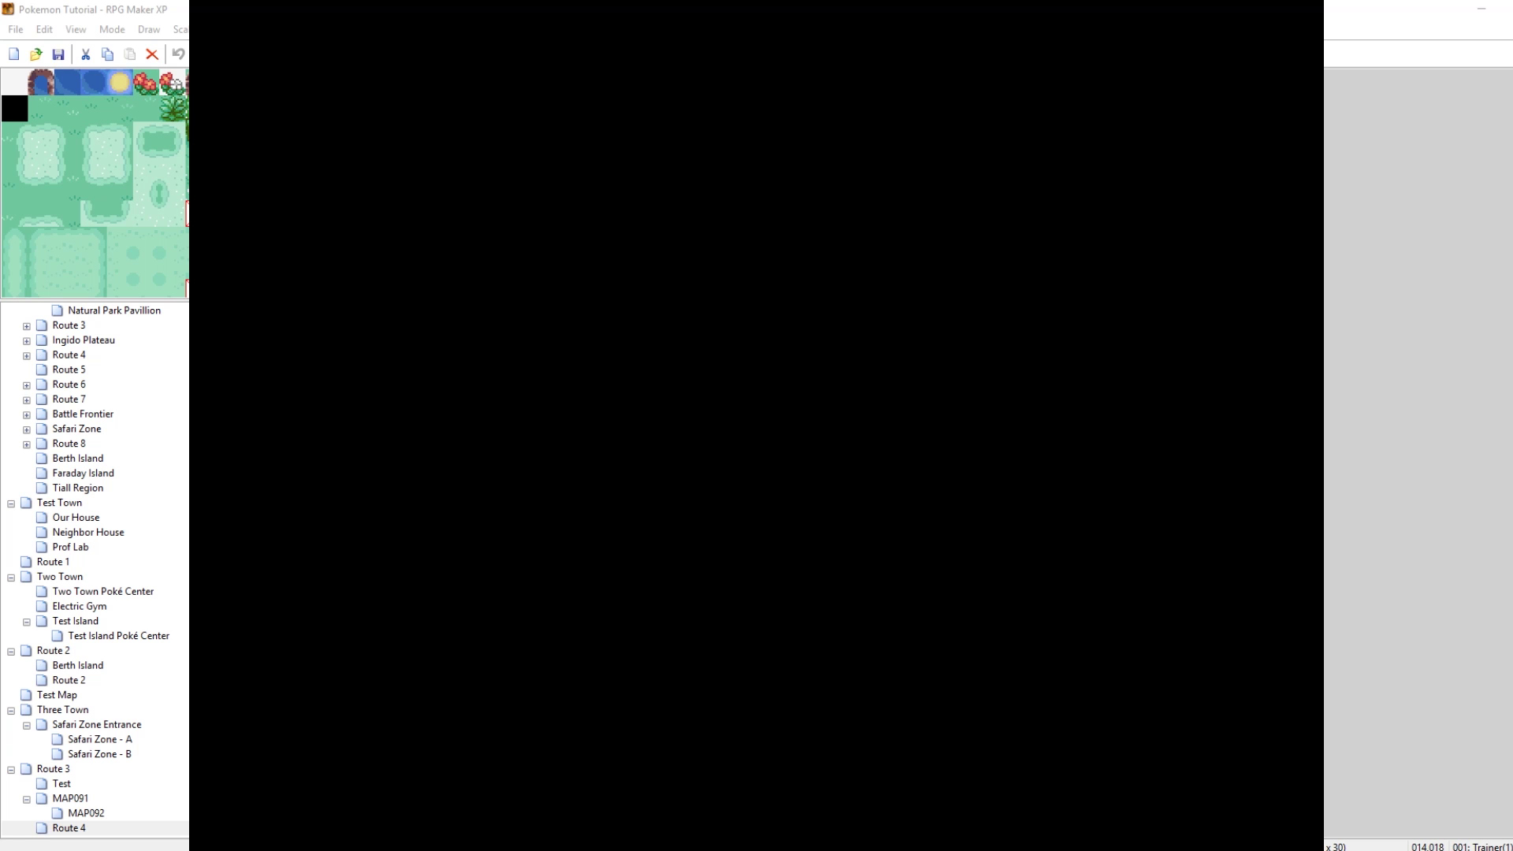
key(Return)
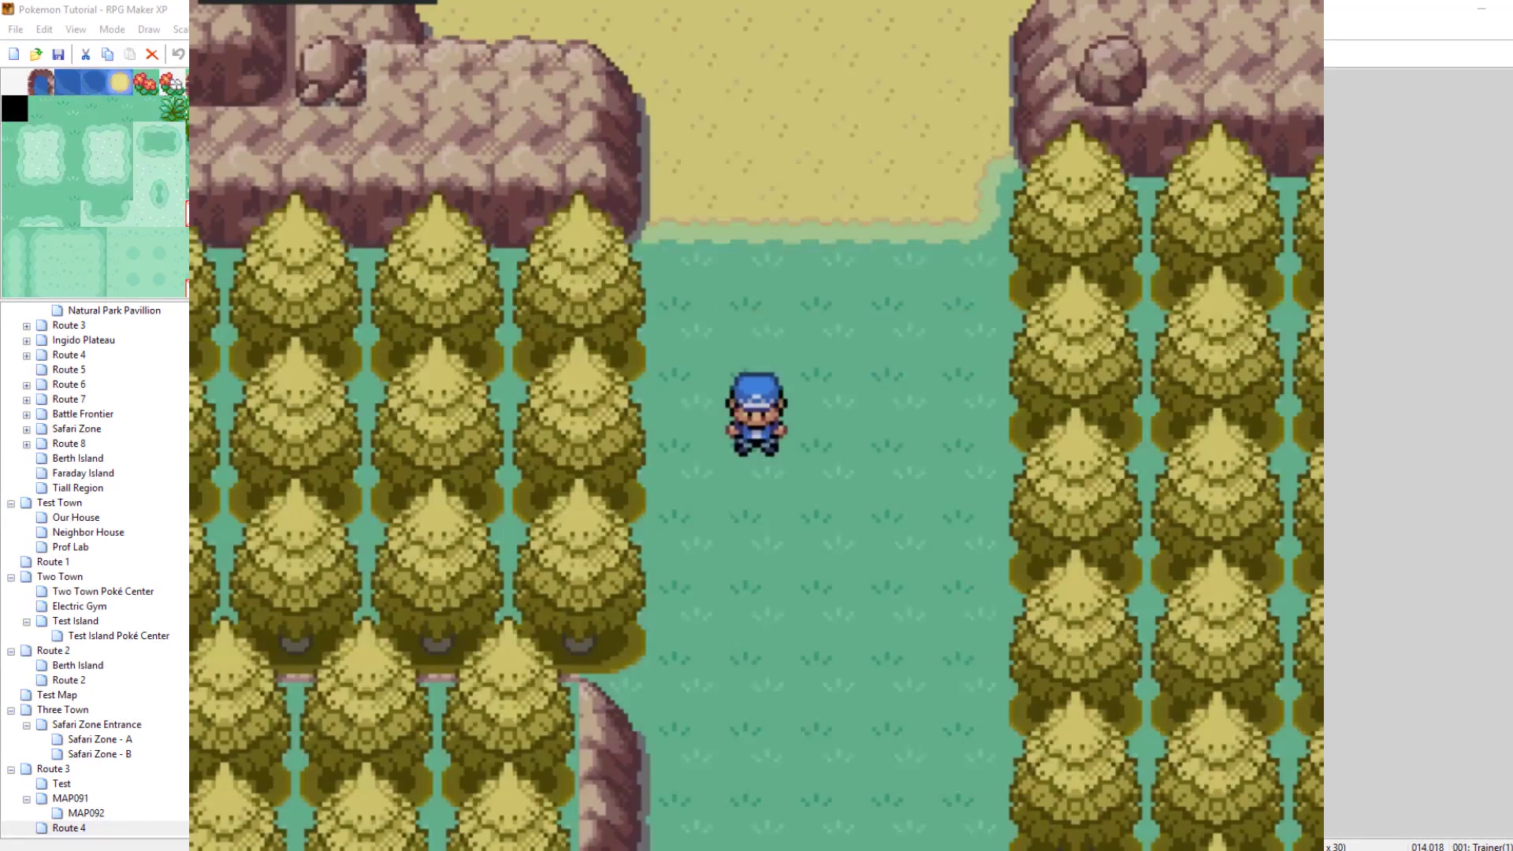
key(F9)
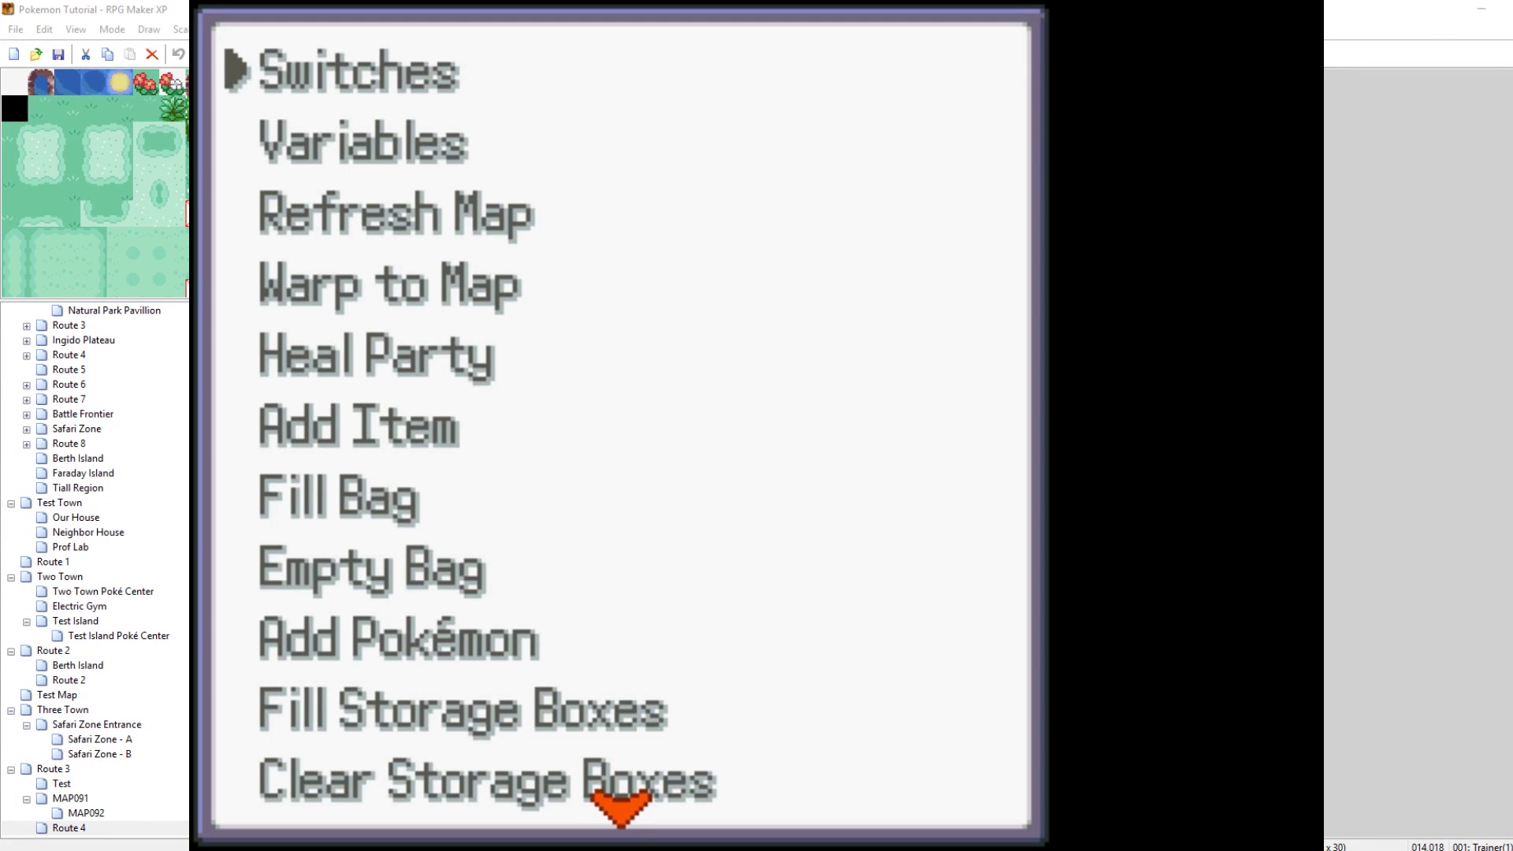
key(Up)
key(Up)
key(Left)
key(Up)
key(Up)
key(Up)
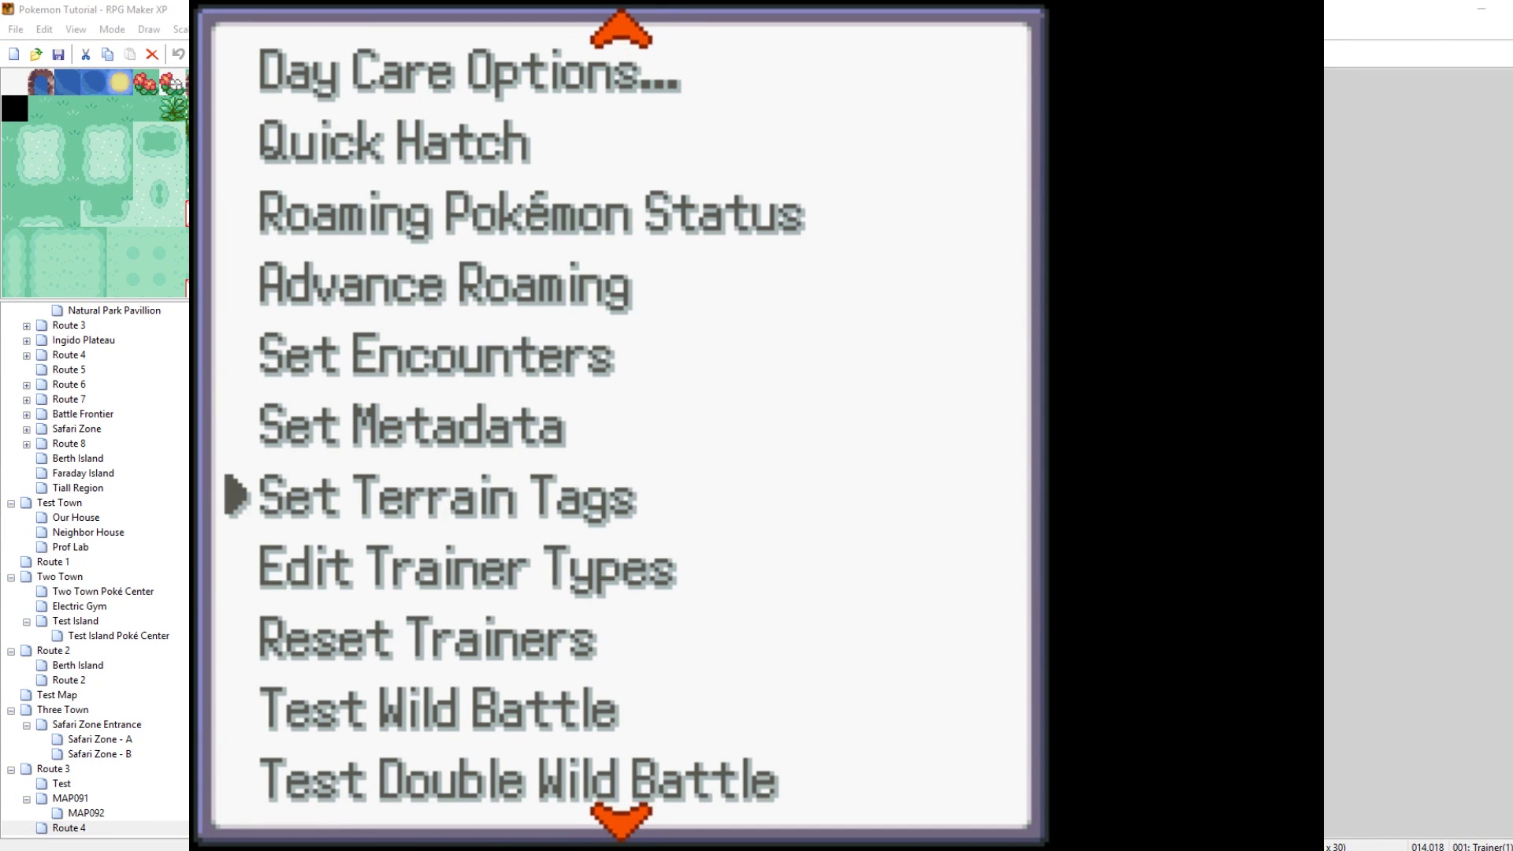
key(Up)
key(Return)
key(Down)
key(Down)
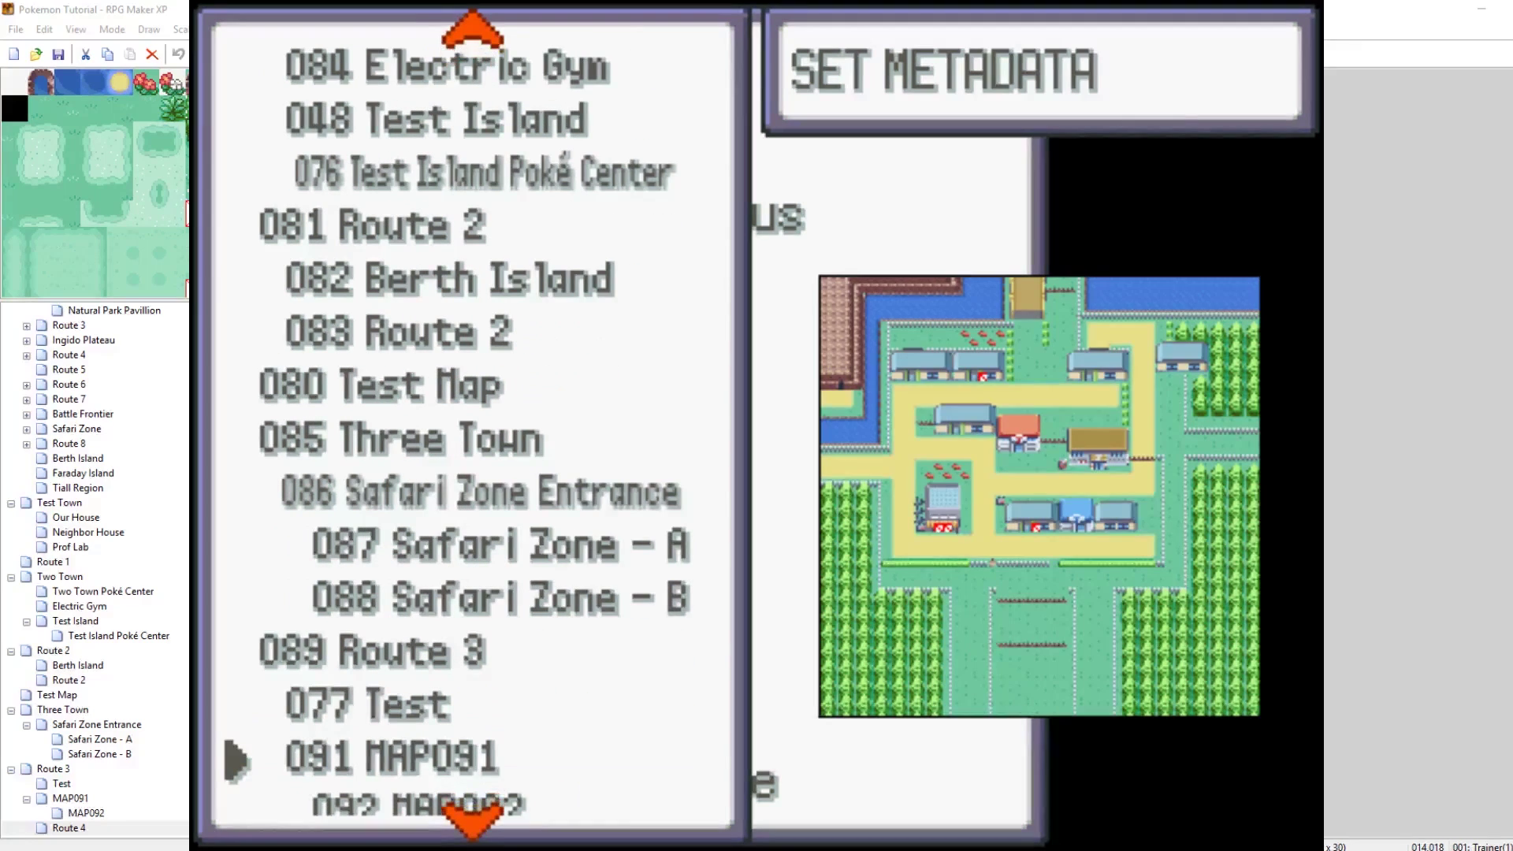
key(Down)
key(Down)
key(Return)
Clear the value of Route 4's BattleBack property and leave the map's metadata
key(Down)
key(Down)
key(Down)
key(Down)
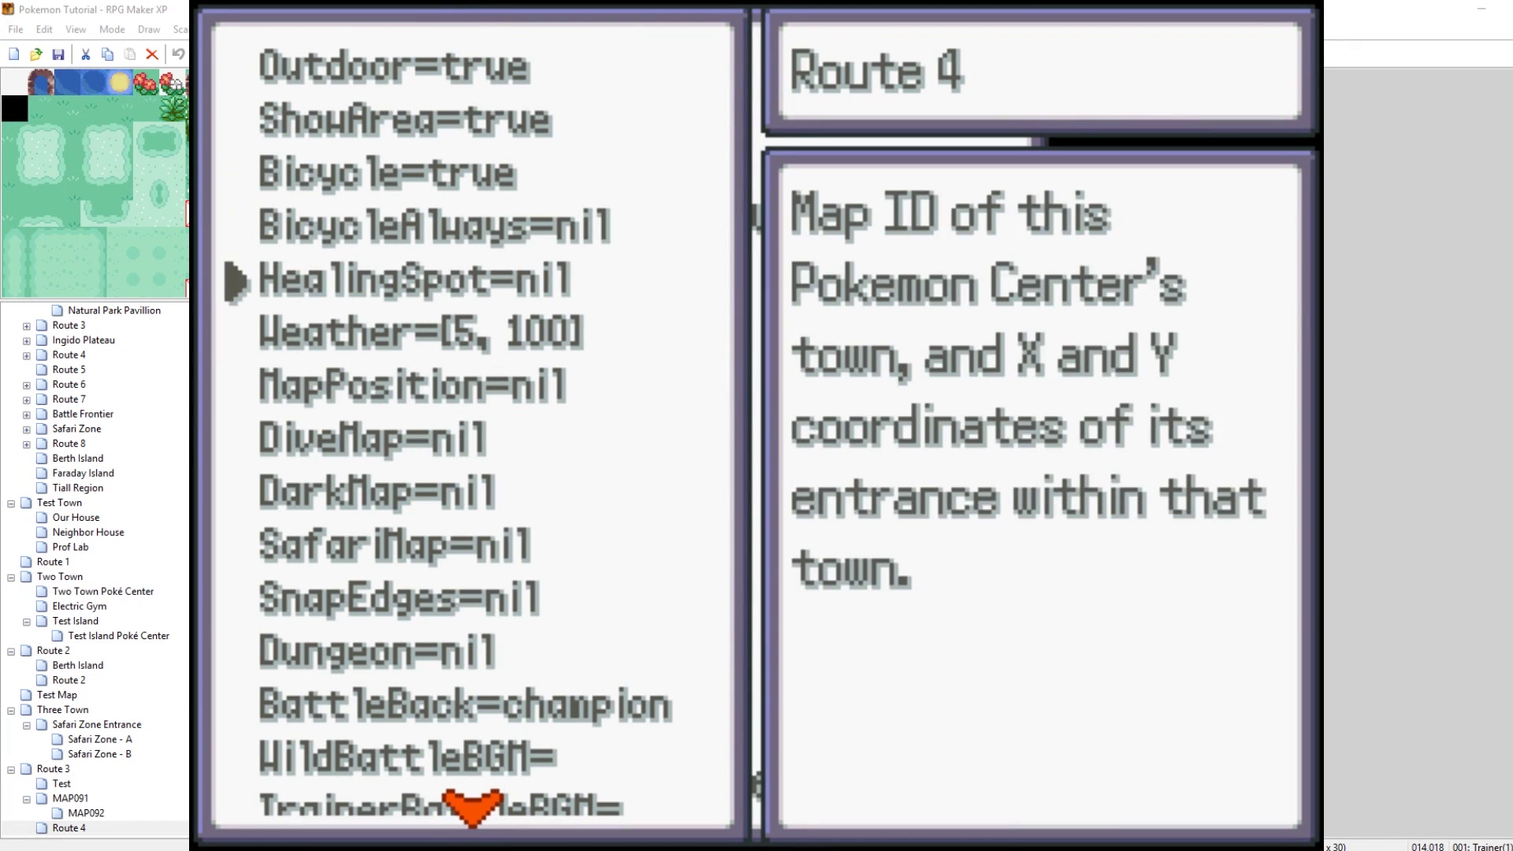
key(Down)
key(Down)
key(Down)
key(Down)
key(Down)
key(Down)
key(Down)
key(Down)
key(Return)
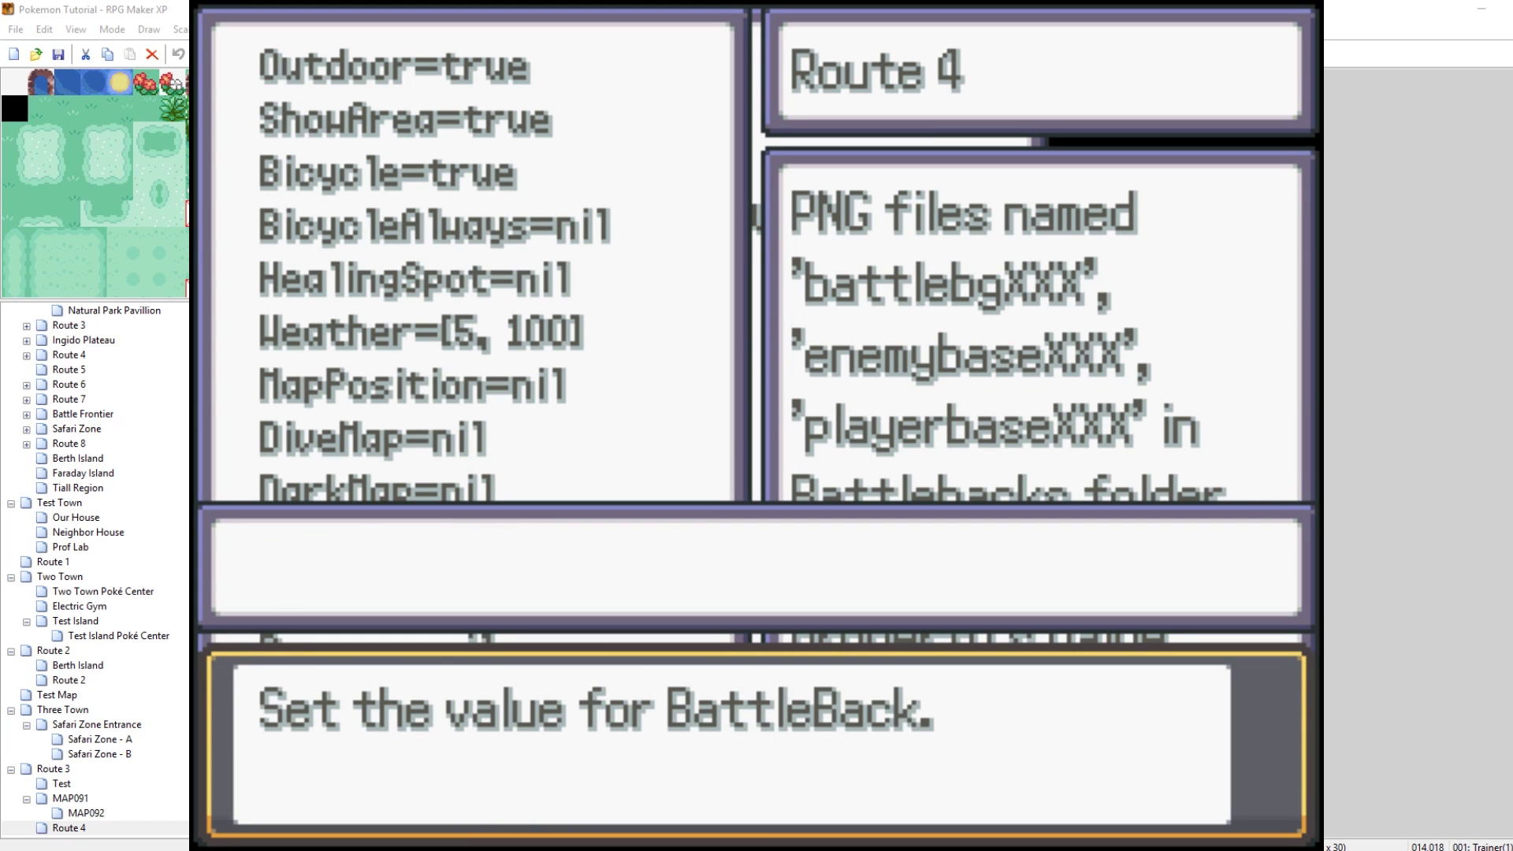
key(Return)
key(Escape)
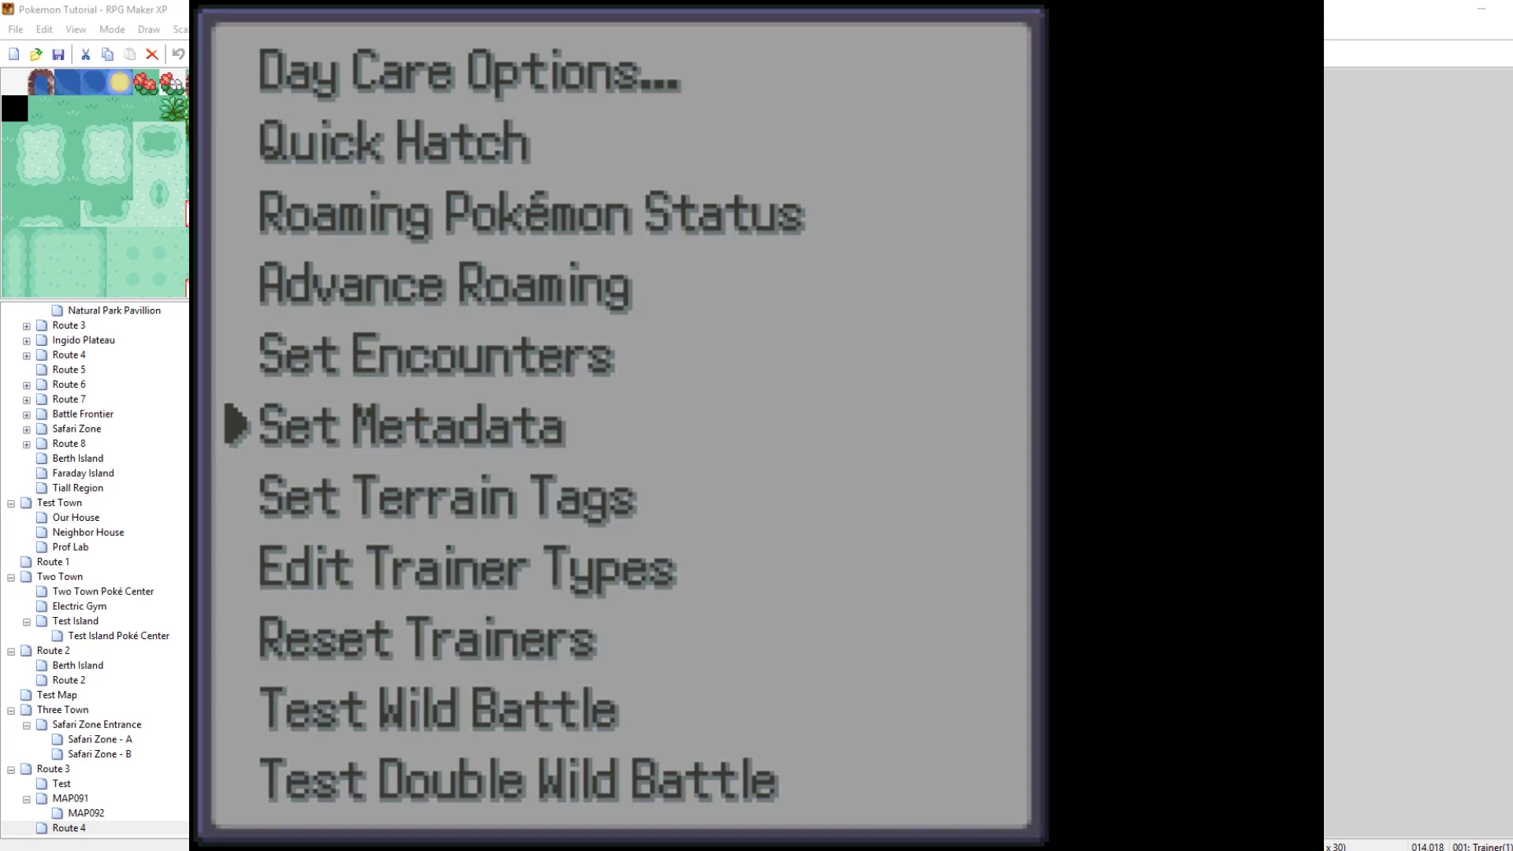
Walk the character up Route 4 into a wild battle to check its background, and end the playtest
key(Escape)
key(Up)
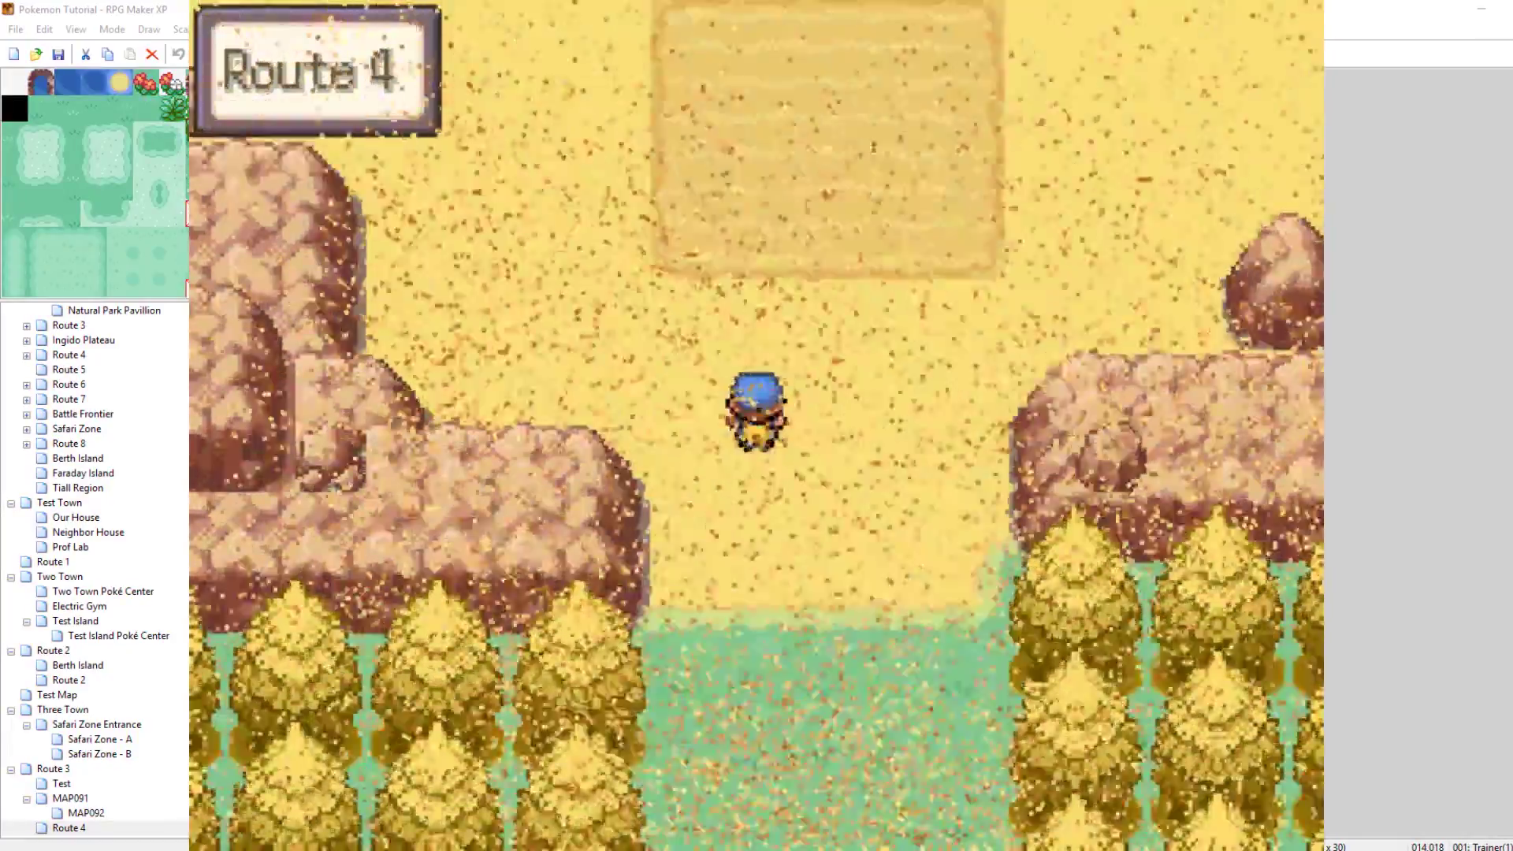
key(Left)
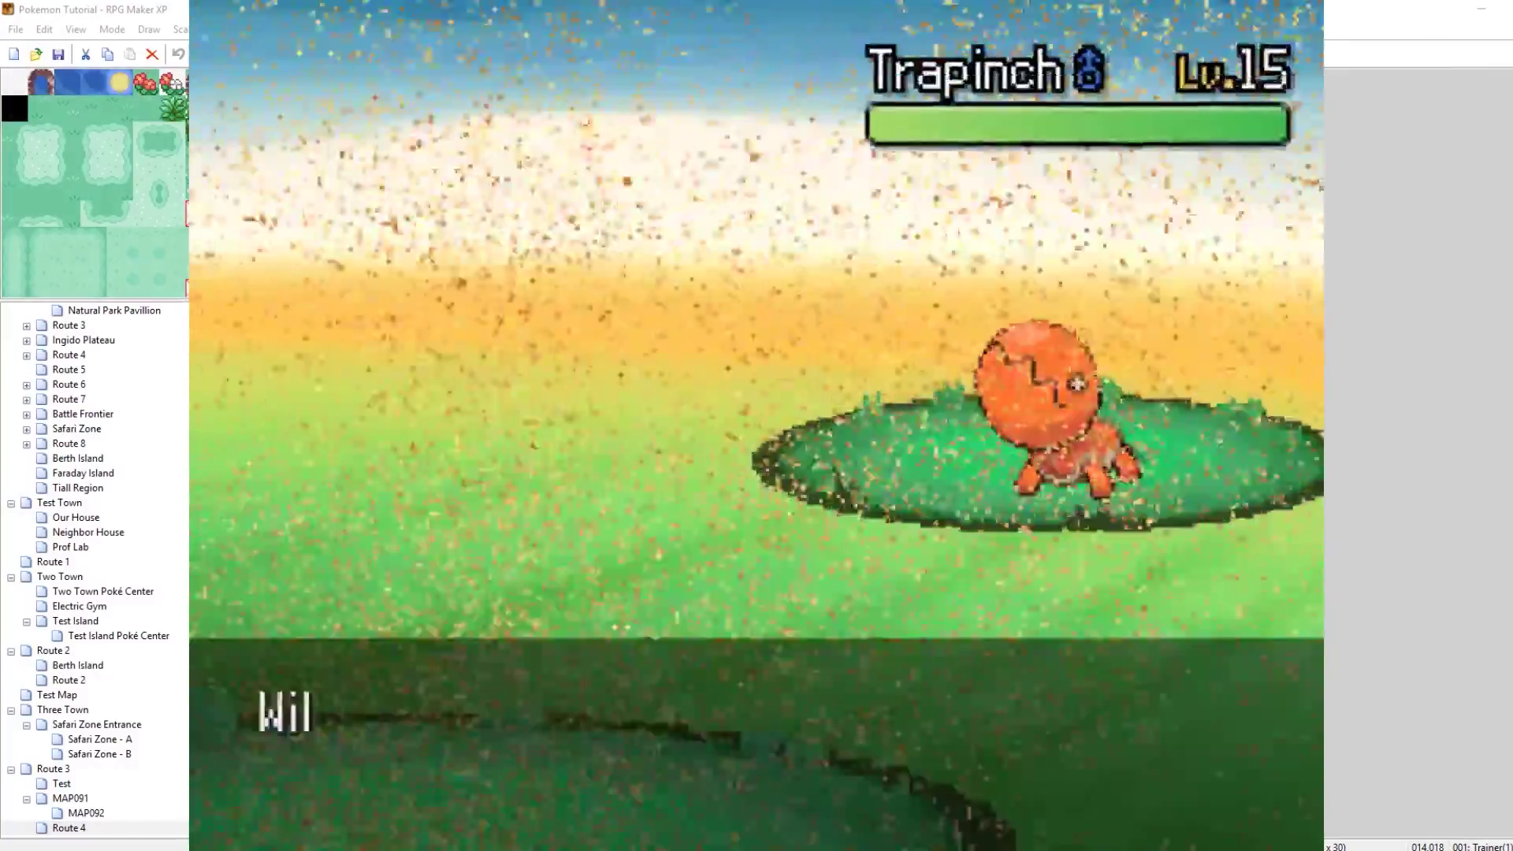
key(Return)
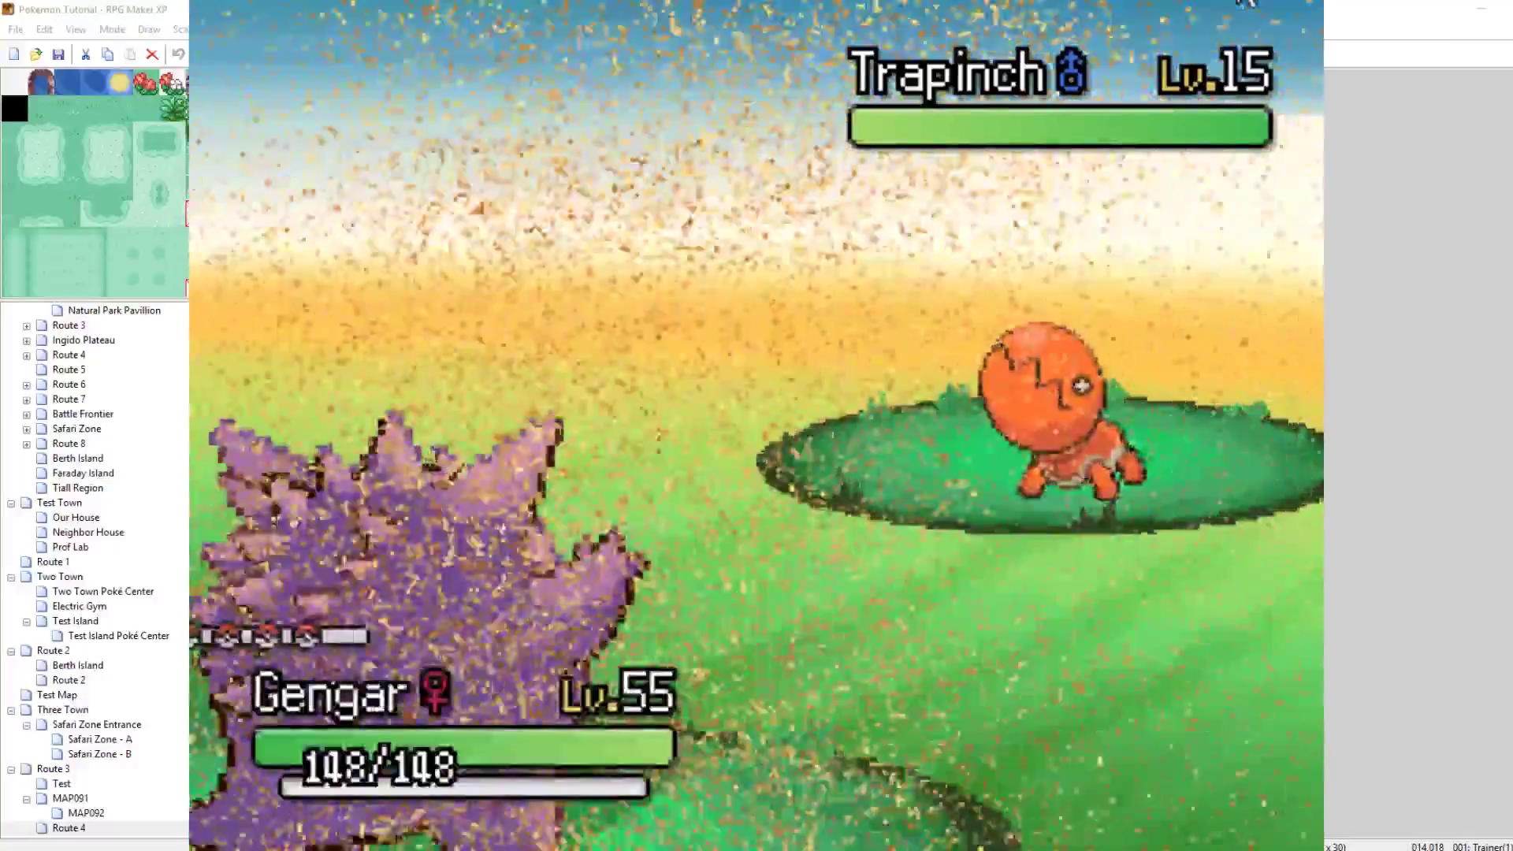
key(alt+F4)
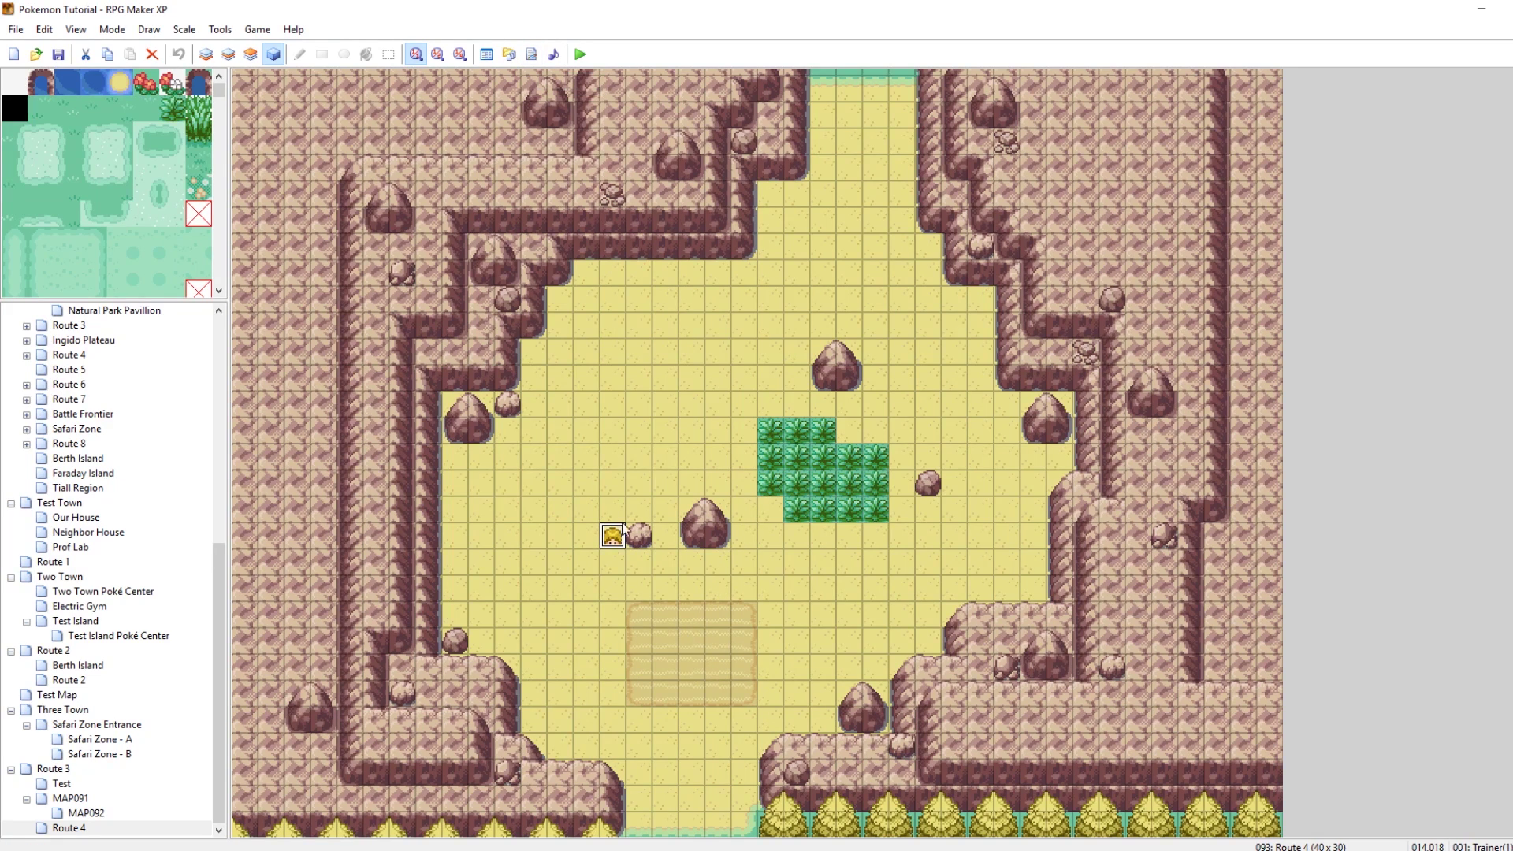
Add a Desert = 15 entry below Space in the PBEnvironment script and apply the change
click(528, 57)
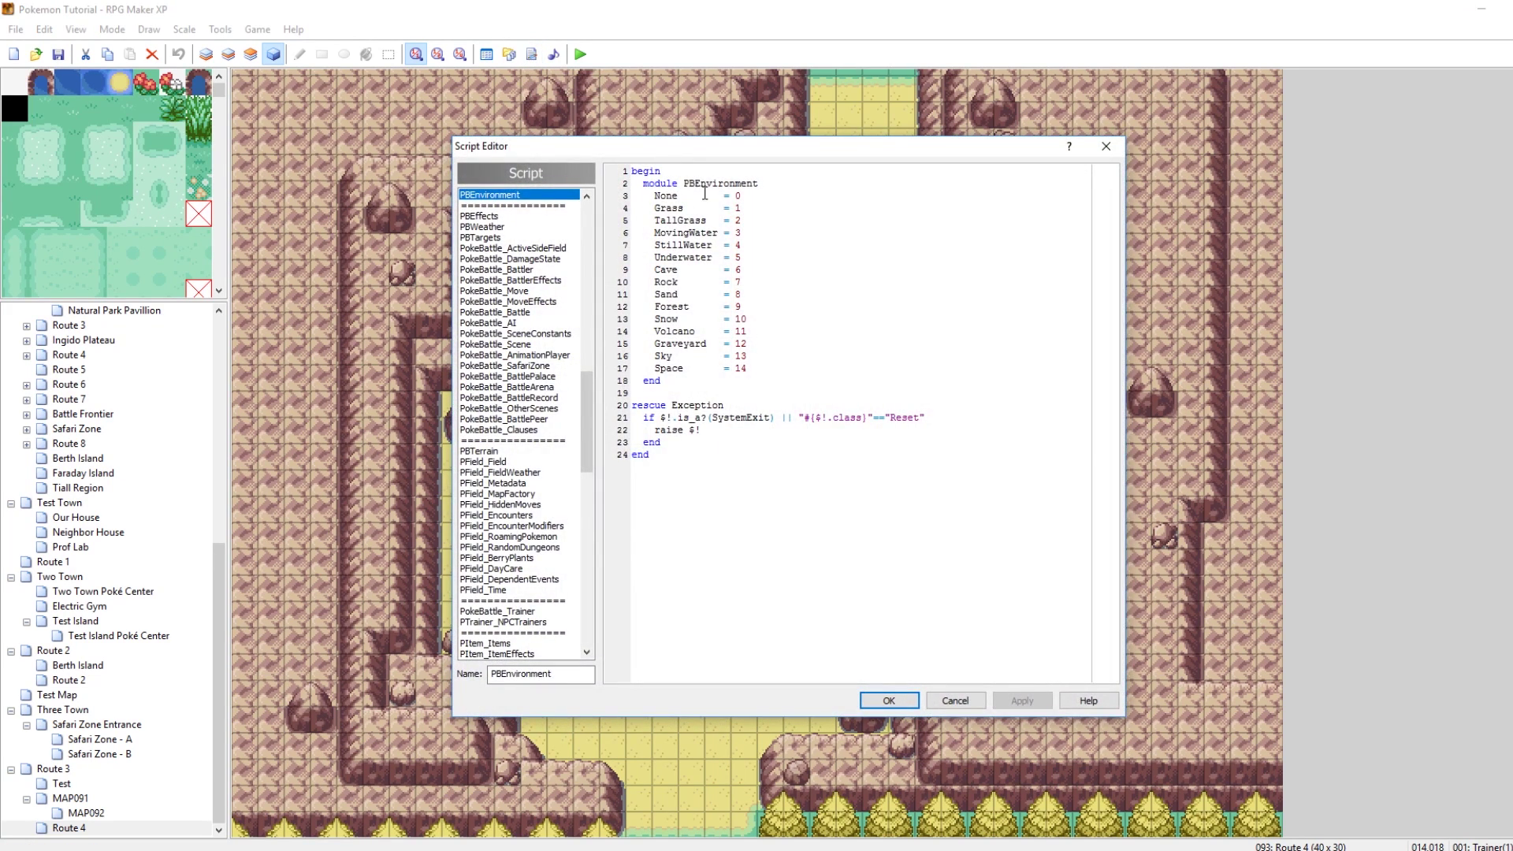
drag(584, 386, 580, 346)
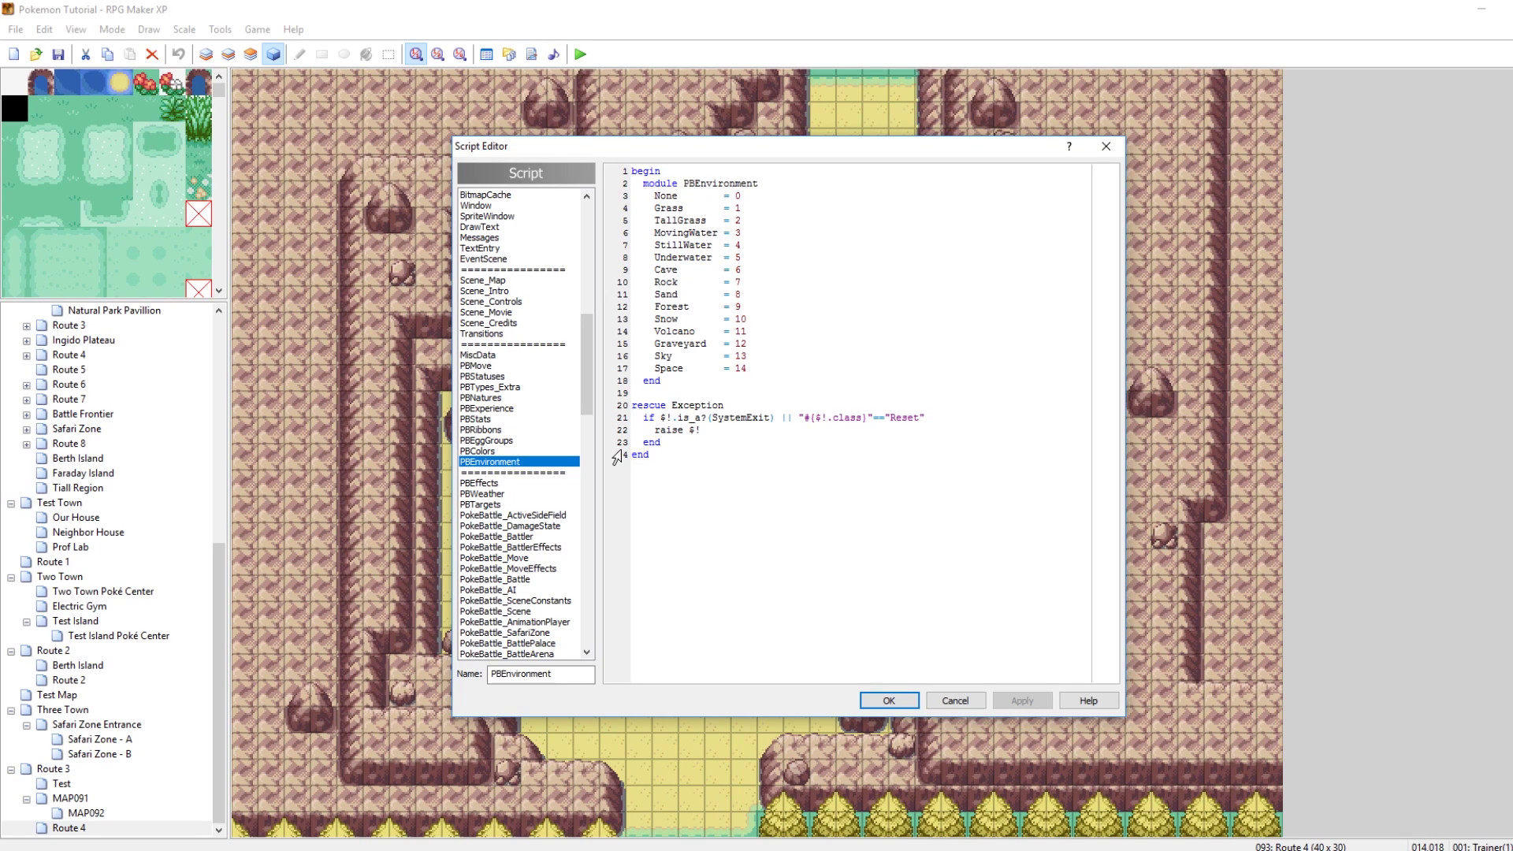
click(753, 368)
key(Return)
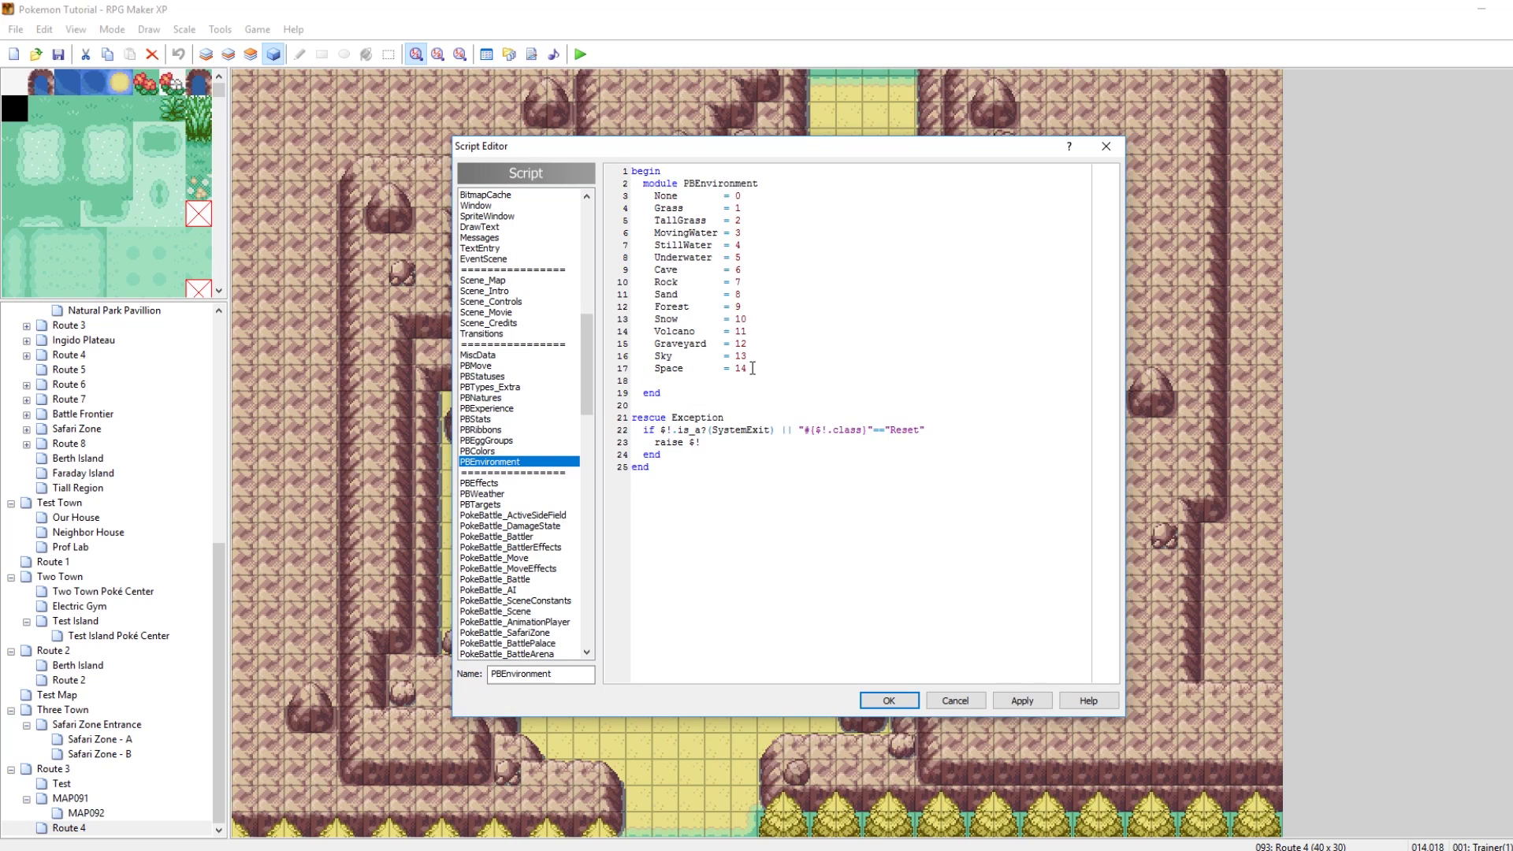
text(Desert      =15)
key(Left)
click(1038, 708)
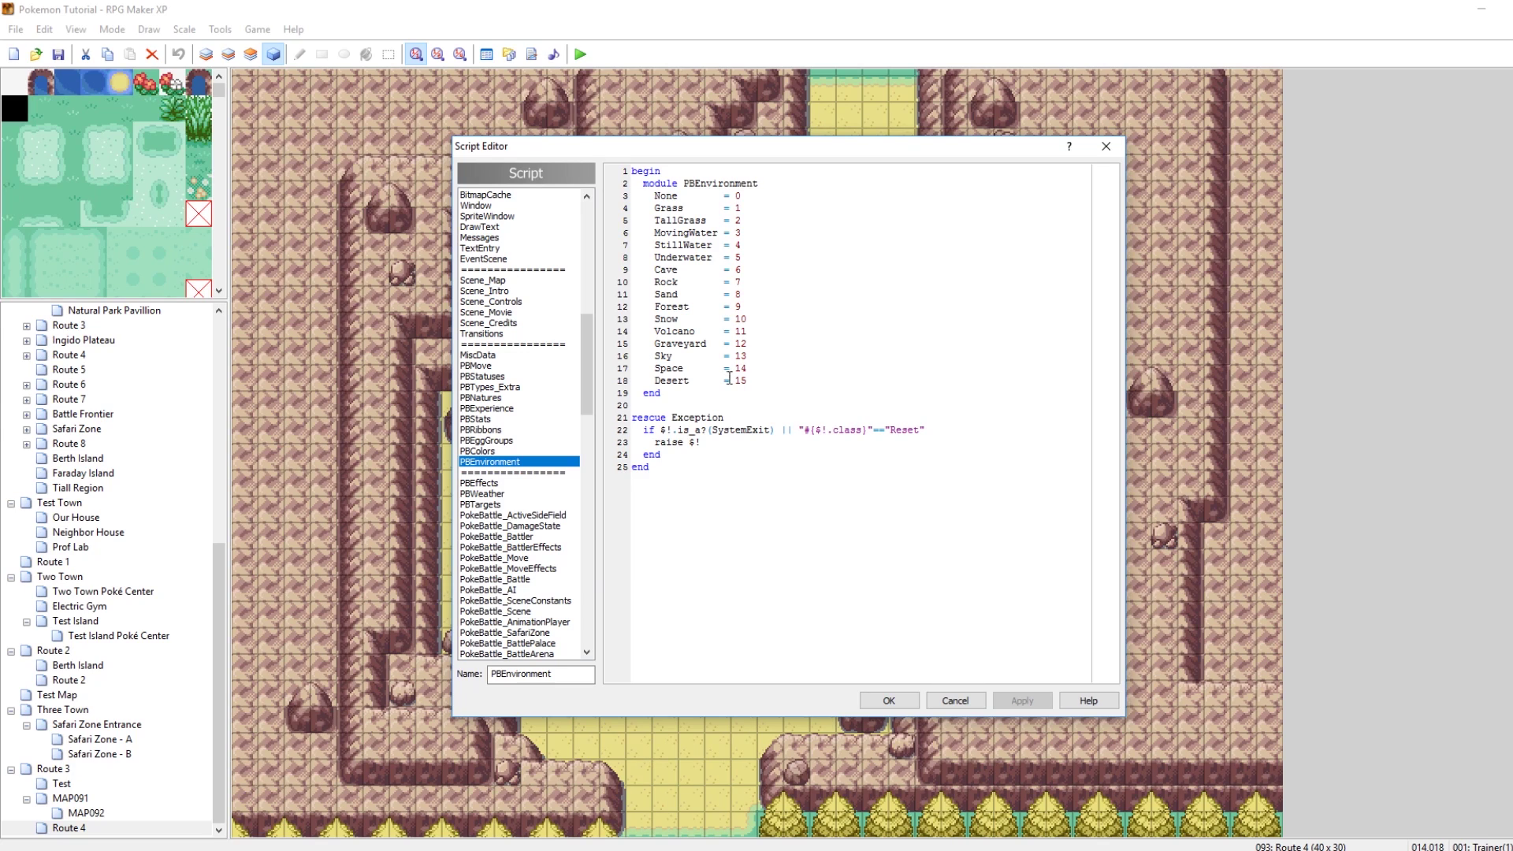
Open the PField_Field script at the terrain tag cases of its pbGetEnvironment method
click(770, 382)
scroll(571, 449, down, 5)
scroll(572, 449, down, 2)
click(513, 506)
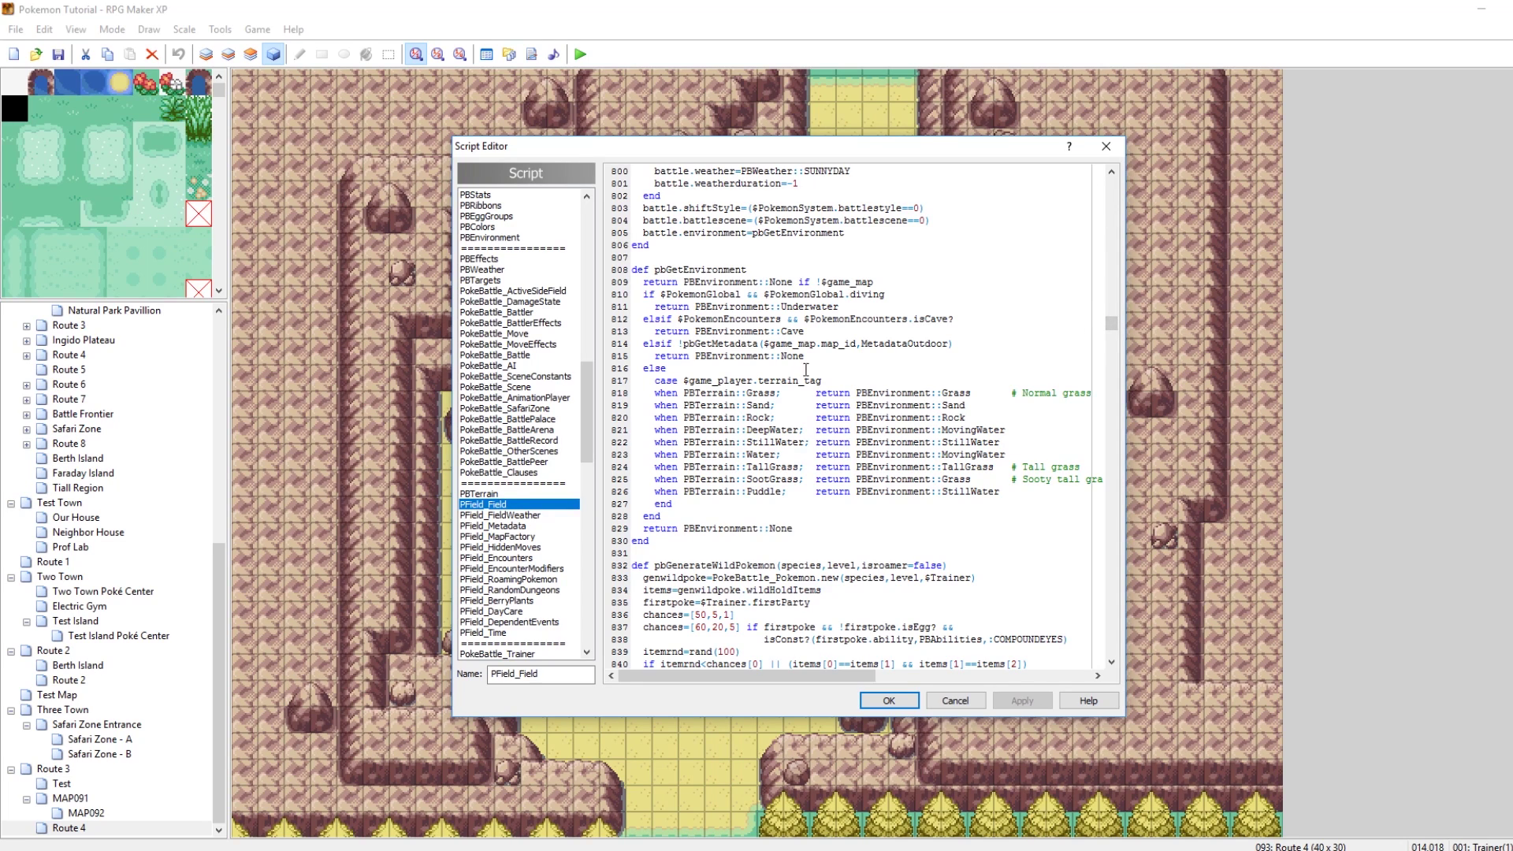
click(621, 393)
click(638, 392)
click(762, 380)
Duplicate the PBTerrain::Sand case on a new line below it in pbGetEnvironment, aligned with the other cases
drag(974, 411, 654, 407)
key(ctrl+c)
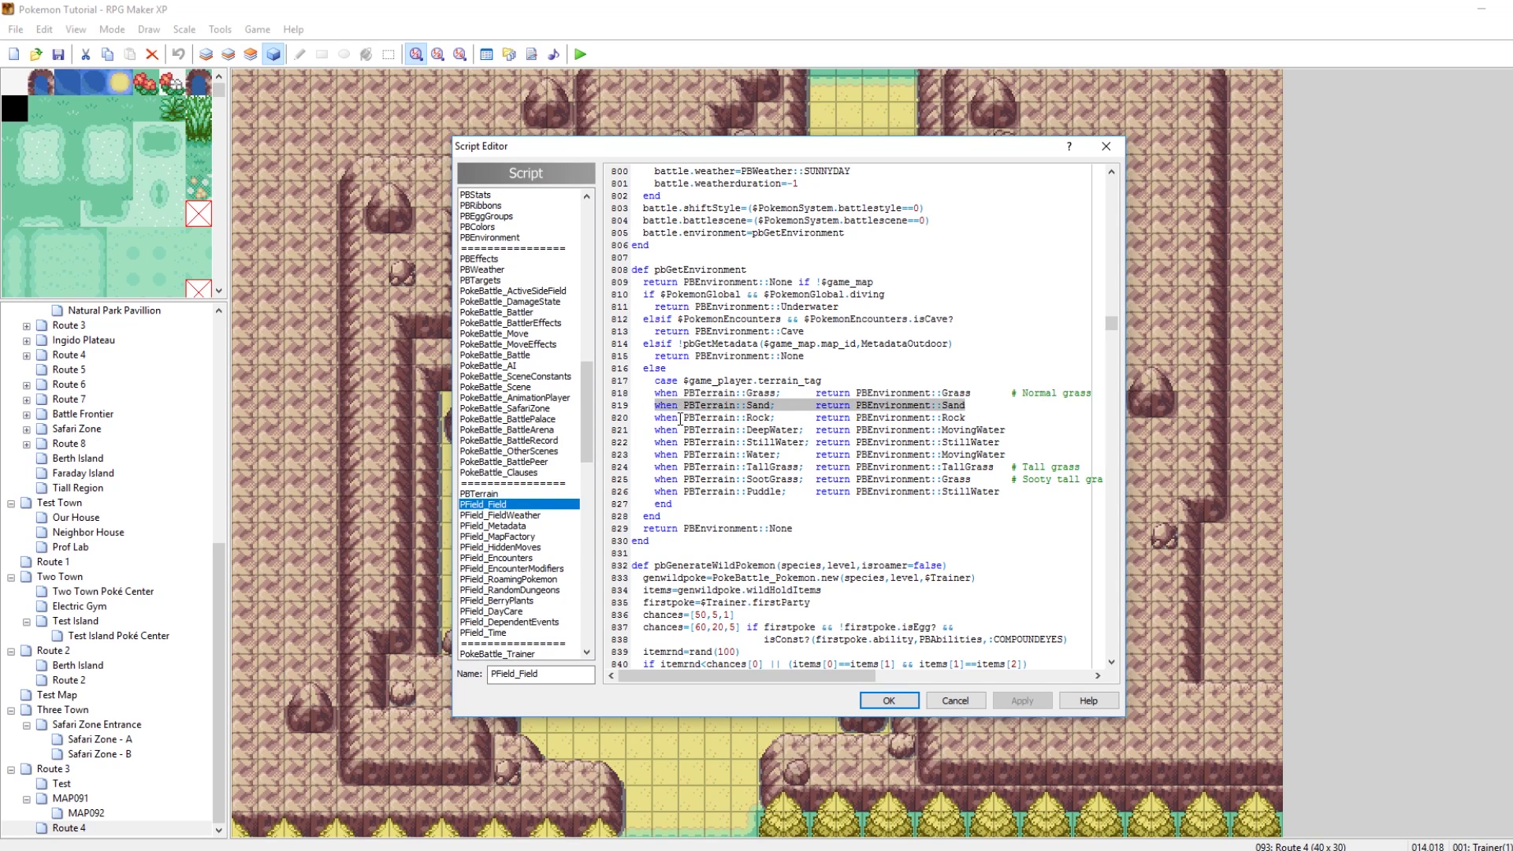
text(6)
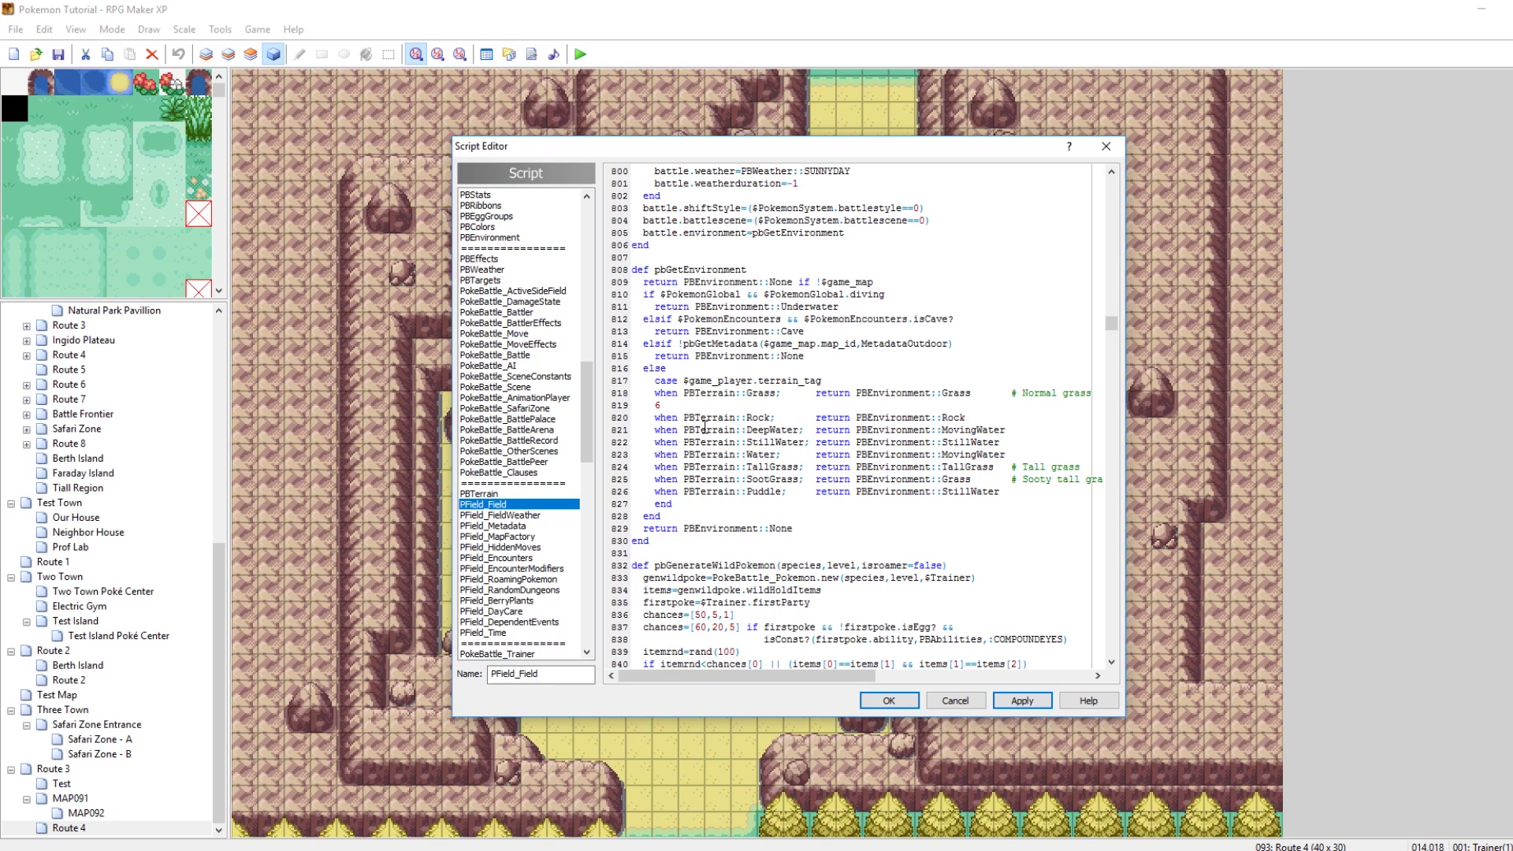
key(ctrl+v)
drag(966, 406, 654, 405)
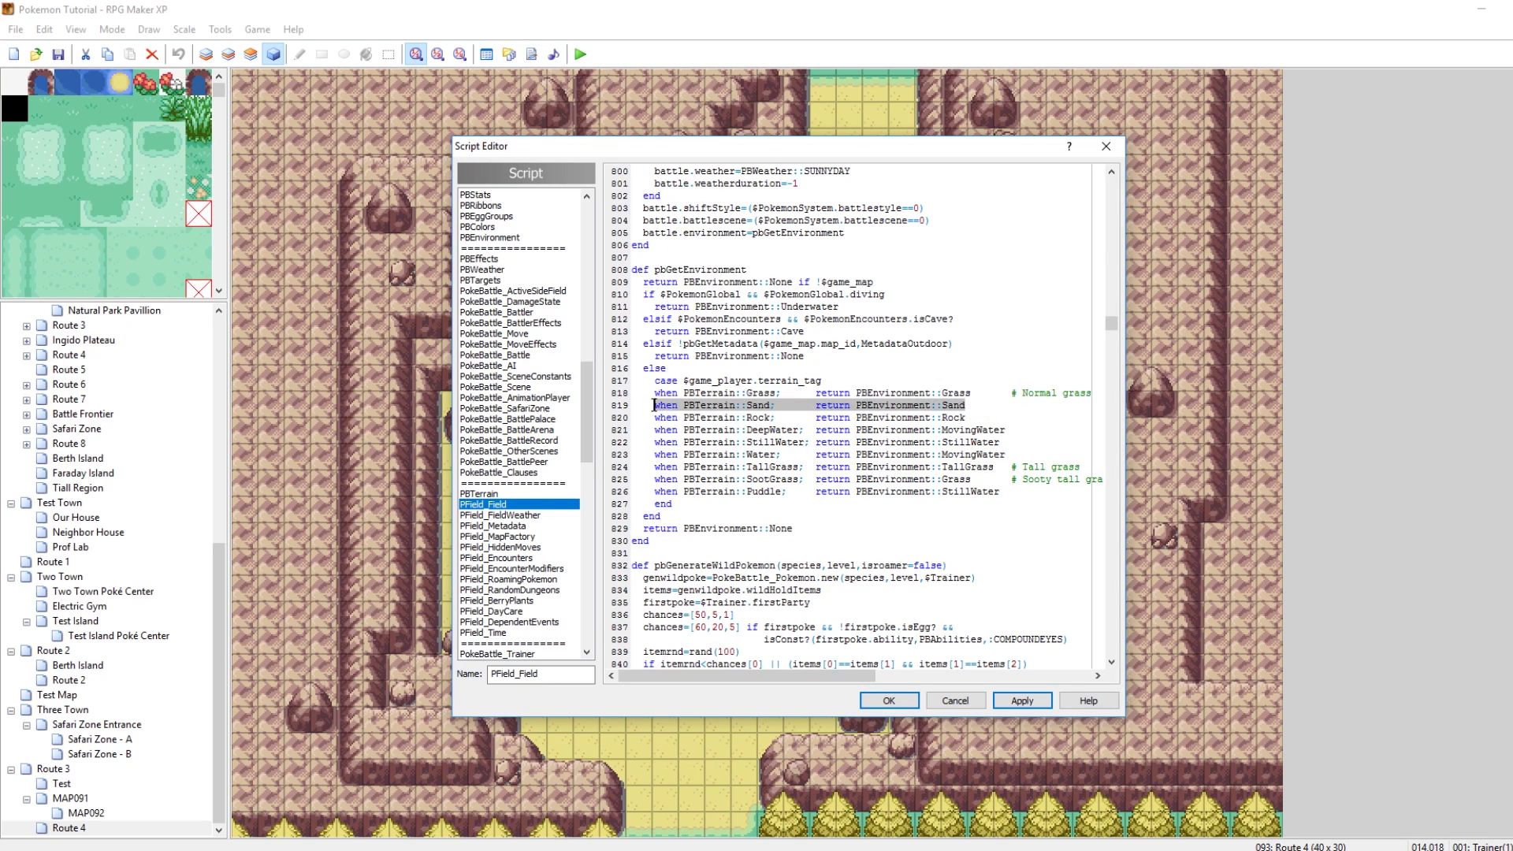
click(971, 403)
key(Return)
key(ctrl+v)
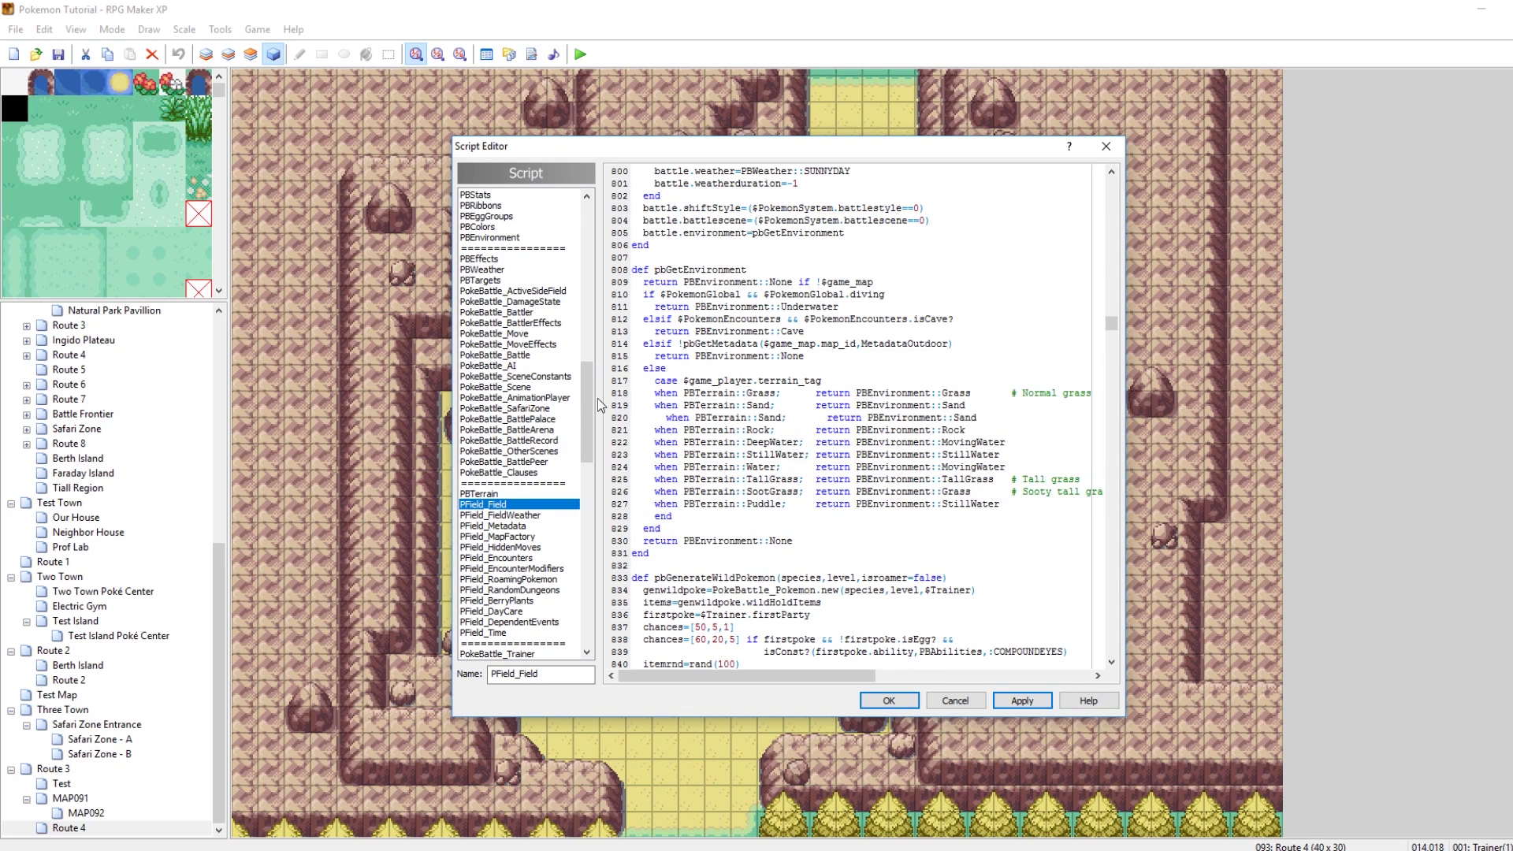
click(665, 418)
key(BackSpace)
key(BackSpace)
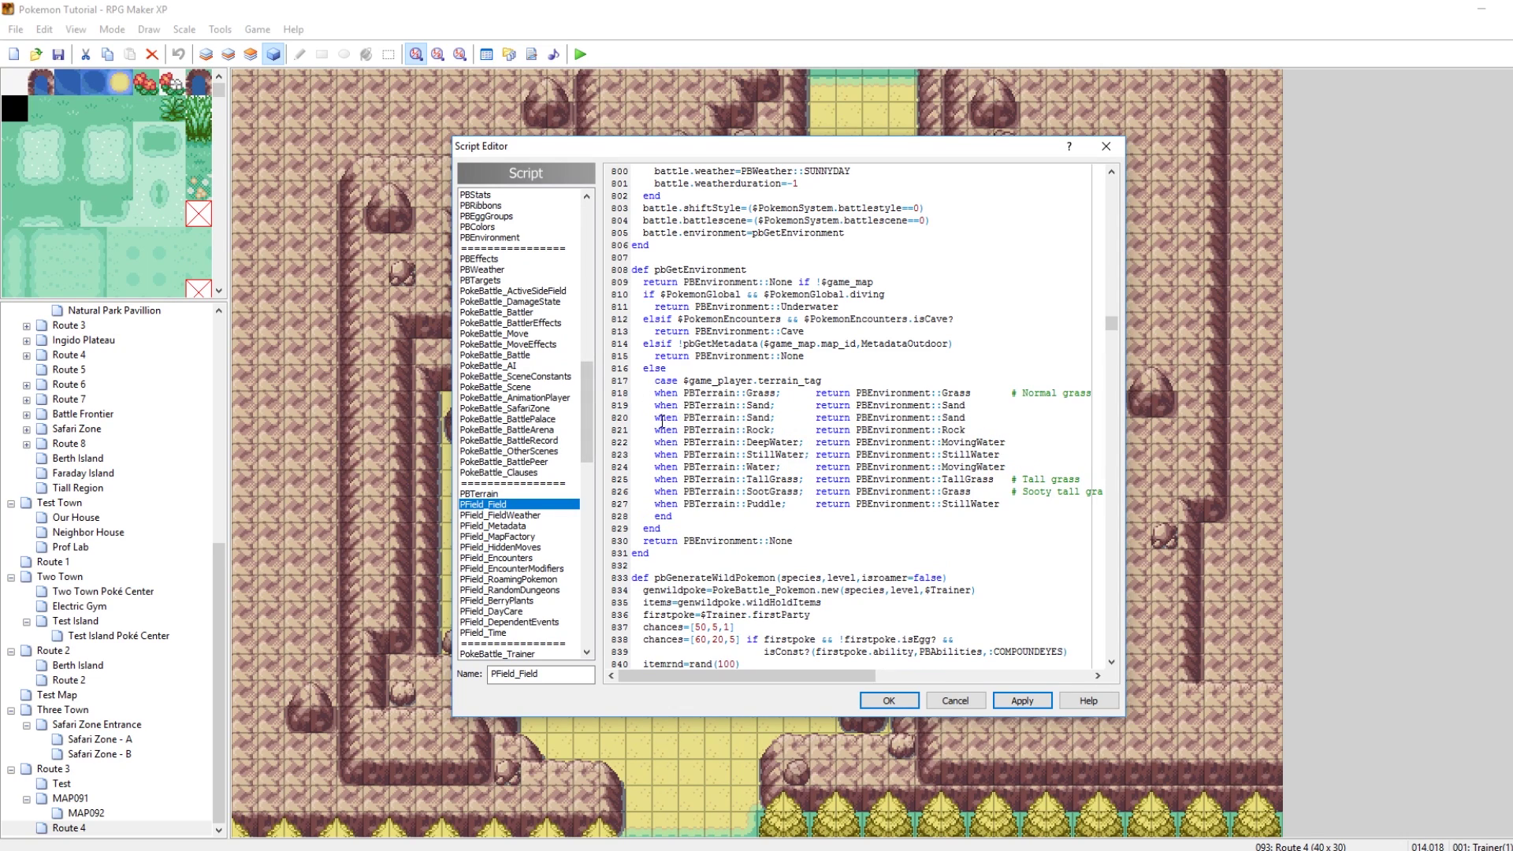
Change the duplicated case to PBTerrain::Desert returning PBEnvironment::Desert
double_click(759, 417)
text(Desert)
double_click(965, 418)
text(Deser)
key(BackSpace)
key(BackSpace)
text(ert)
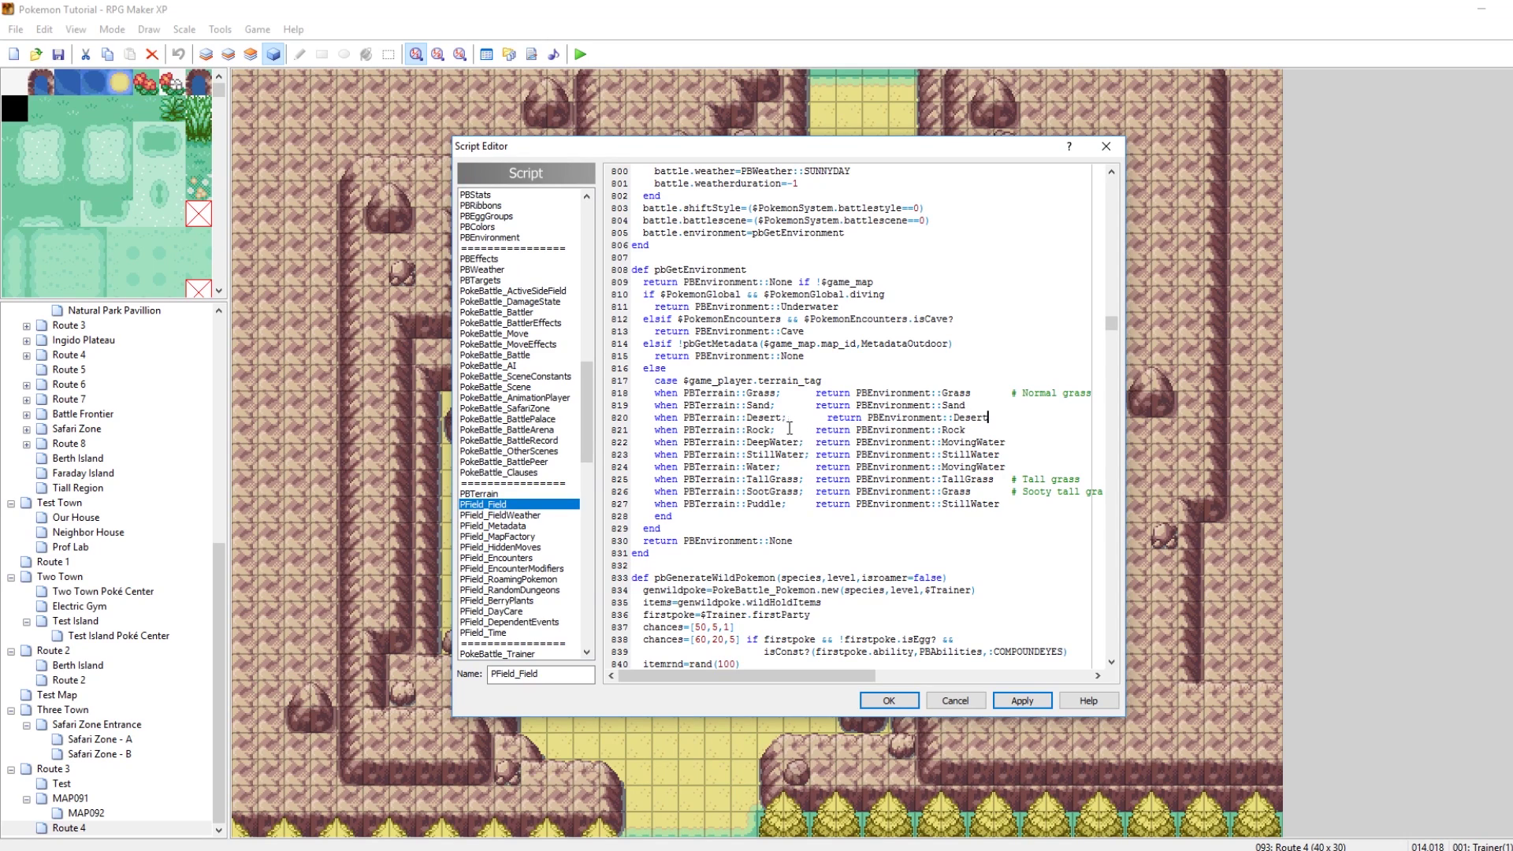
Align the return column of the Desert case with the neighbouring lines and apply the script change
key(ctrl+Left)
key(ctrl+Left)
key(ctrl+Left)
key(ctrl+Left)
key(BackSpace)
key(BackSpace)
click(1022, 701)
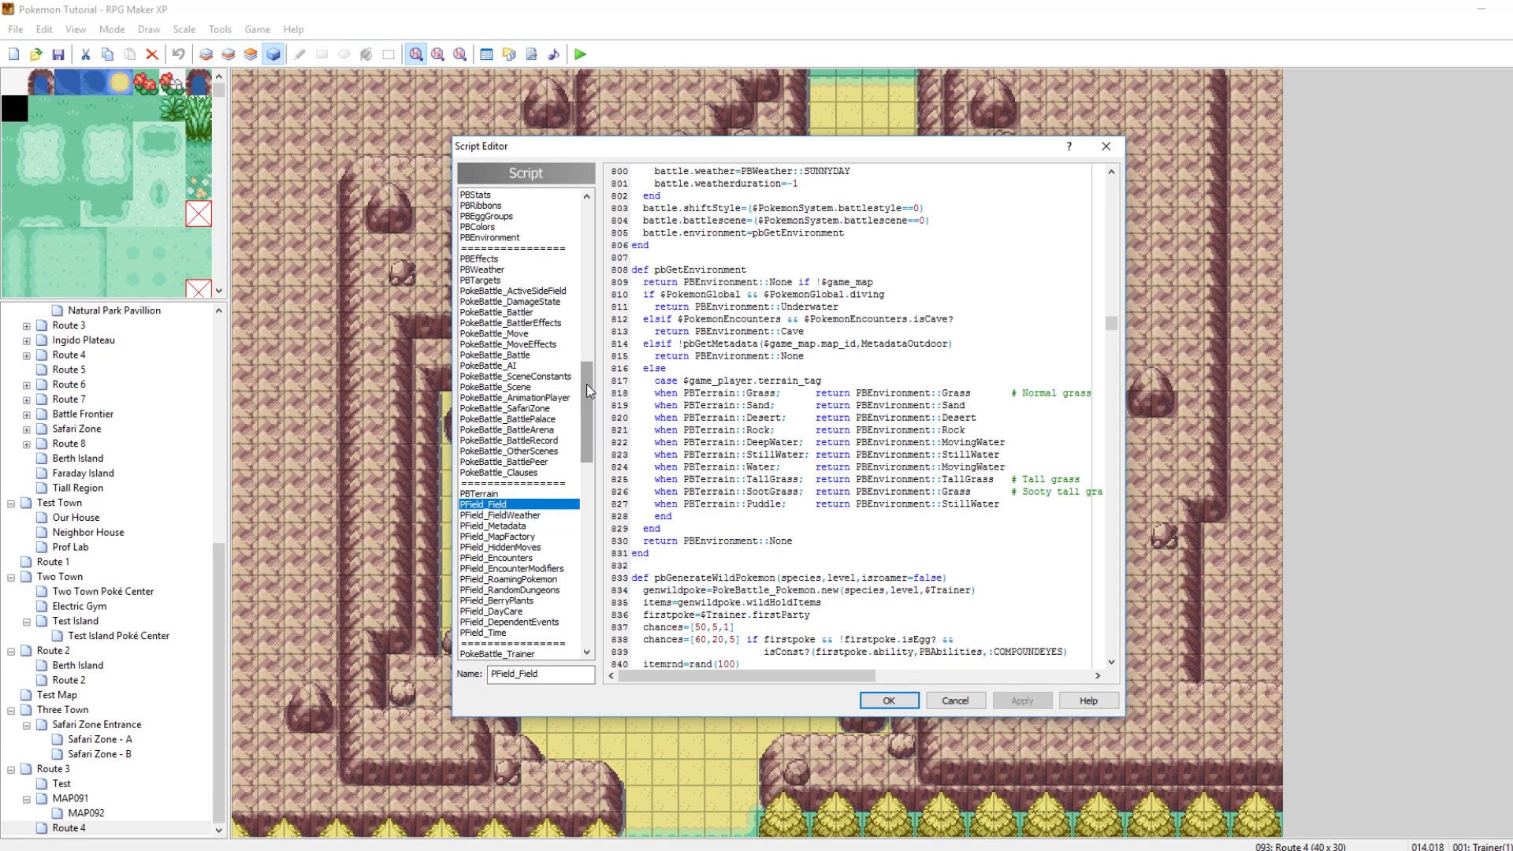
Open the EliteBattle_Scene script and go through the environment conditions in its pbBackdrop method
drag(586, 384, 587, 388)
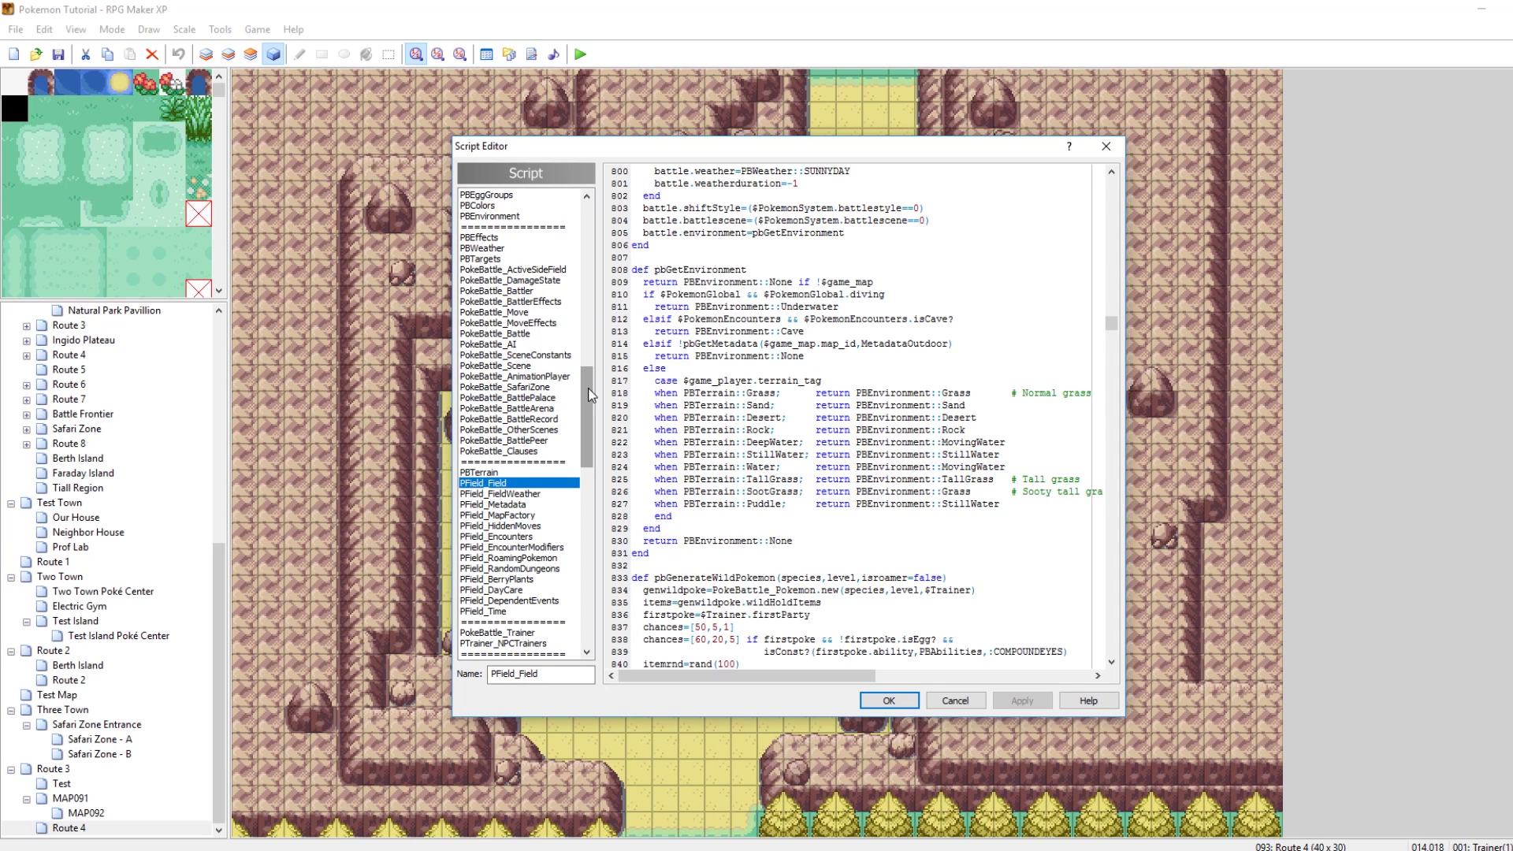
drag(591, 395, 597, 584)
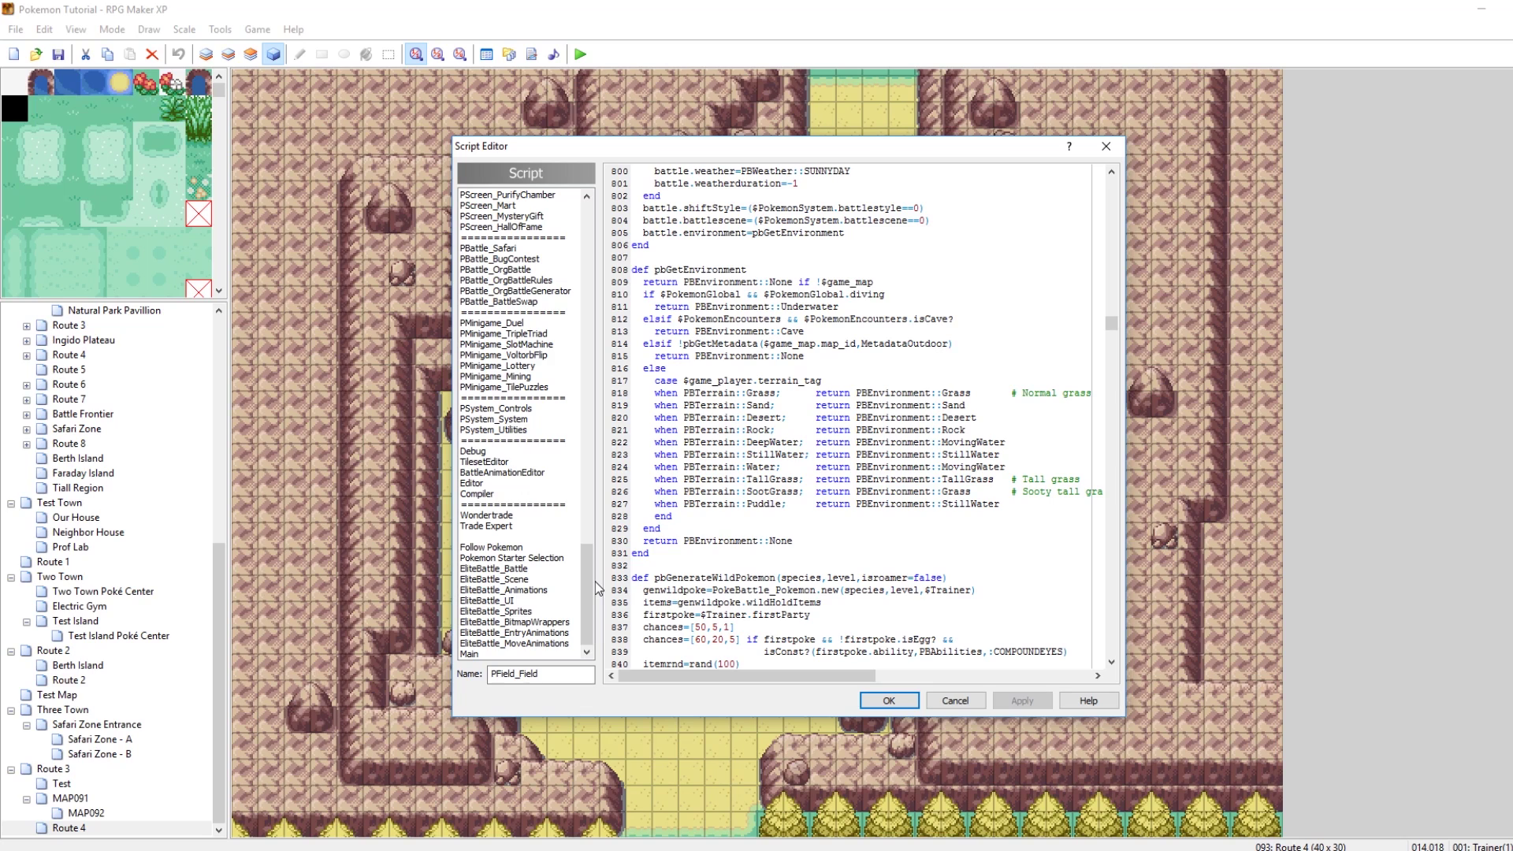
click(520, 583)
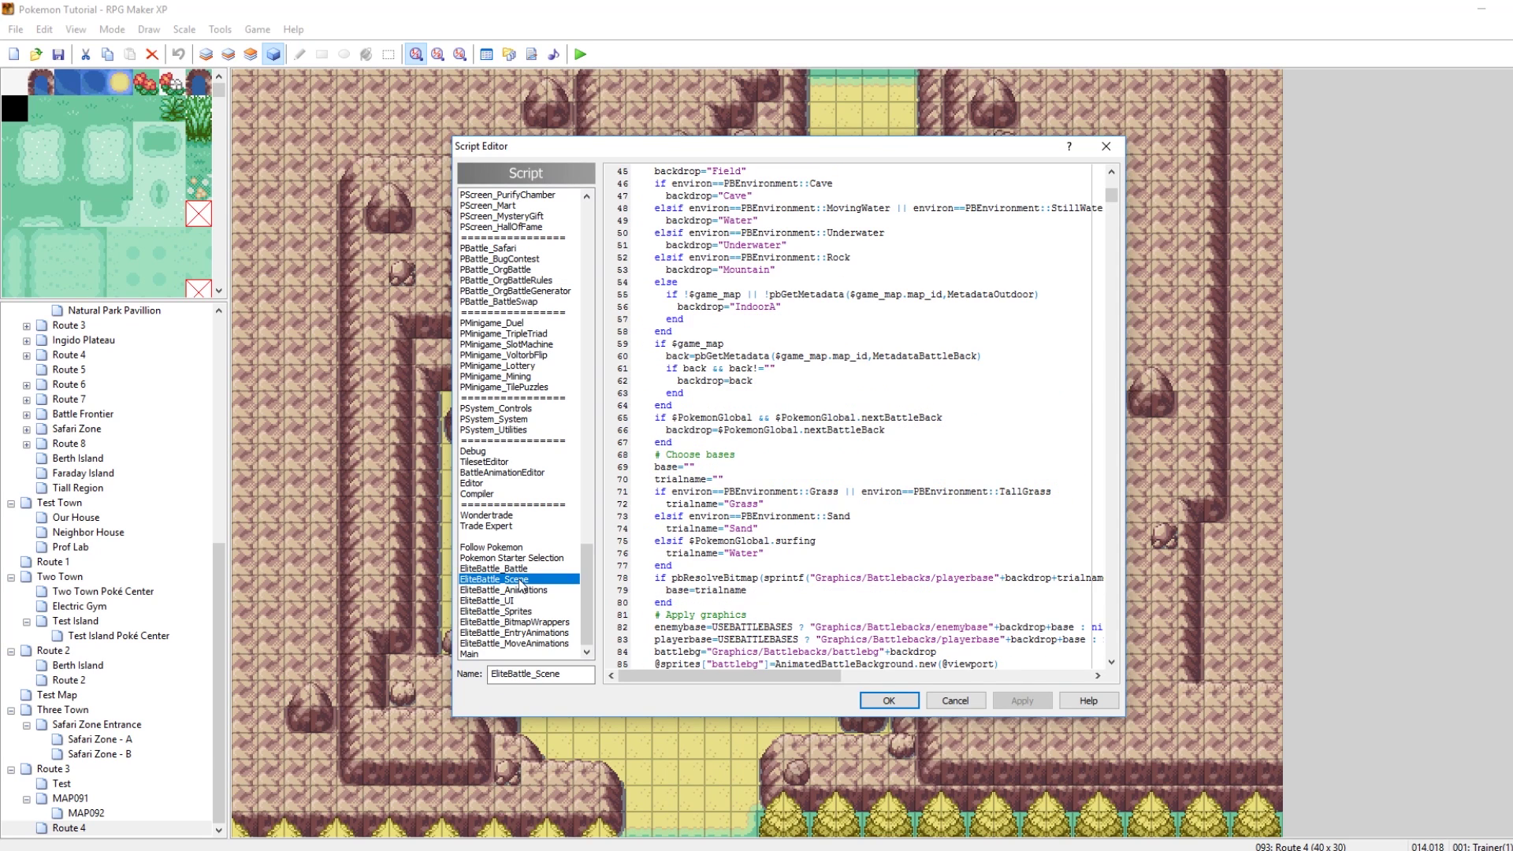
scroll(791, 505, up, 11)
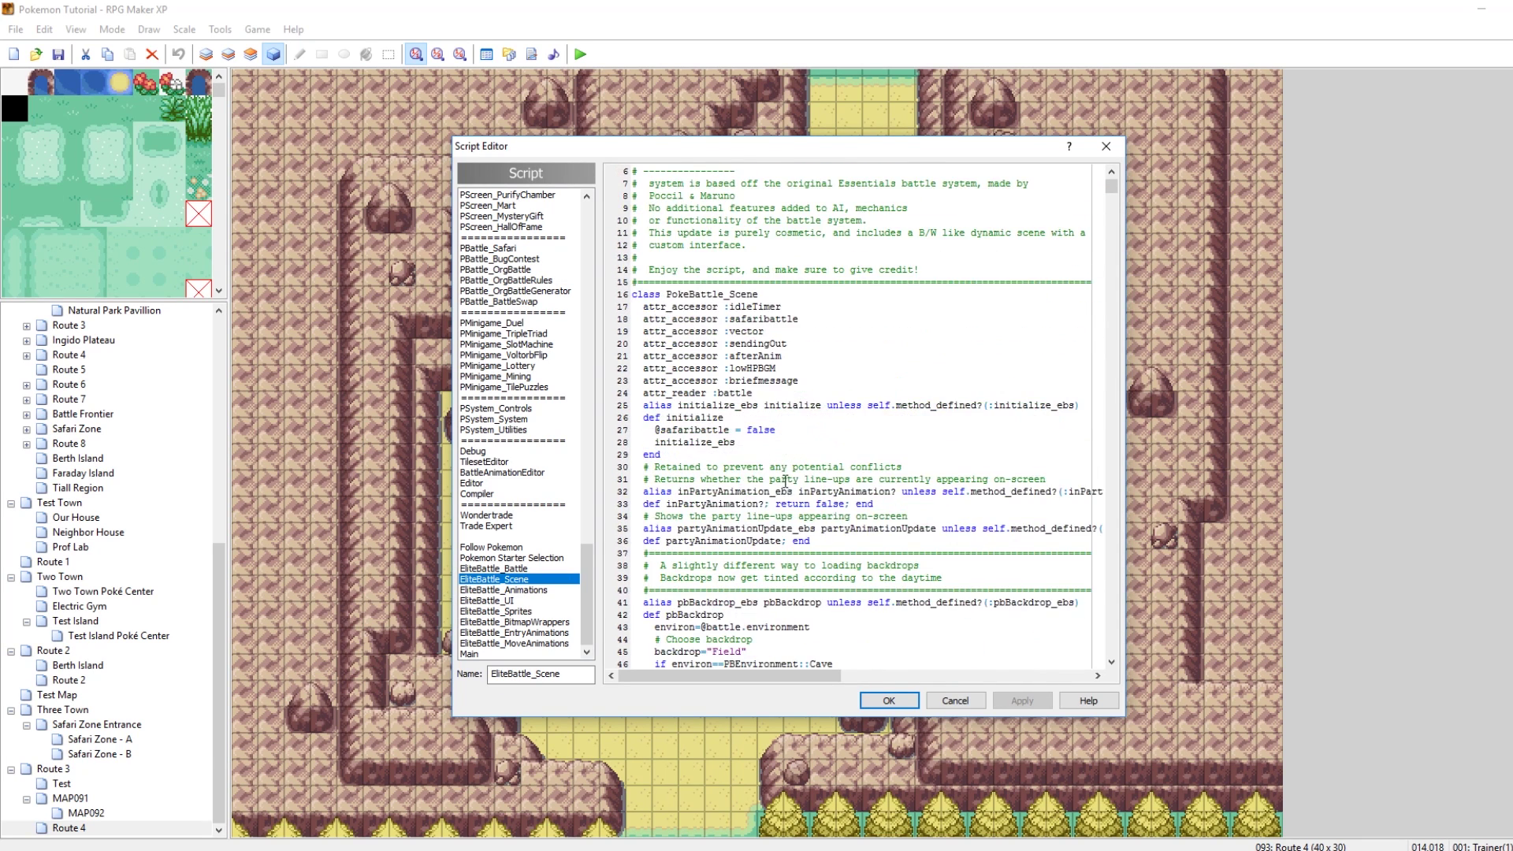
scroll(880, 341, down, 5)
scroll(881, 340, down, 4)
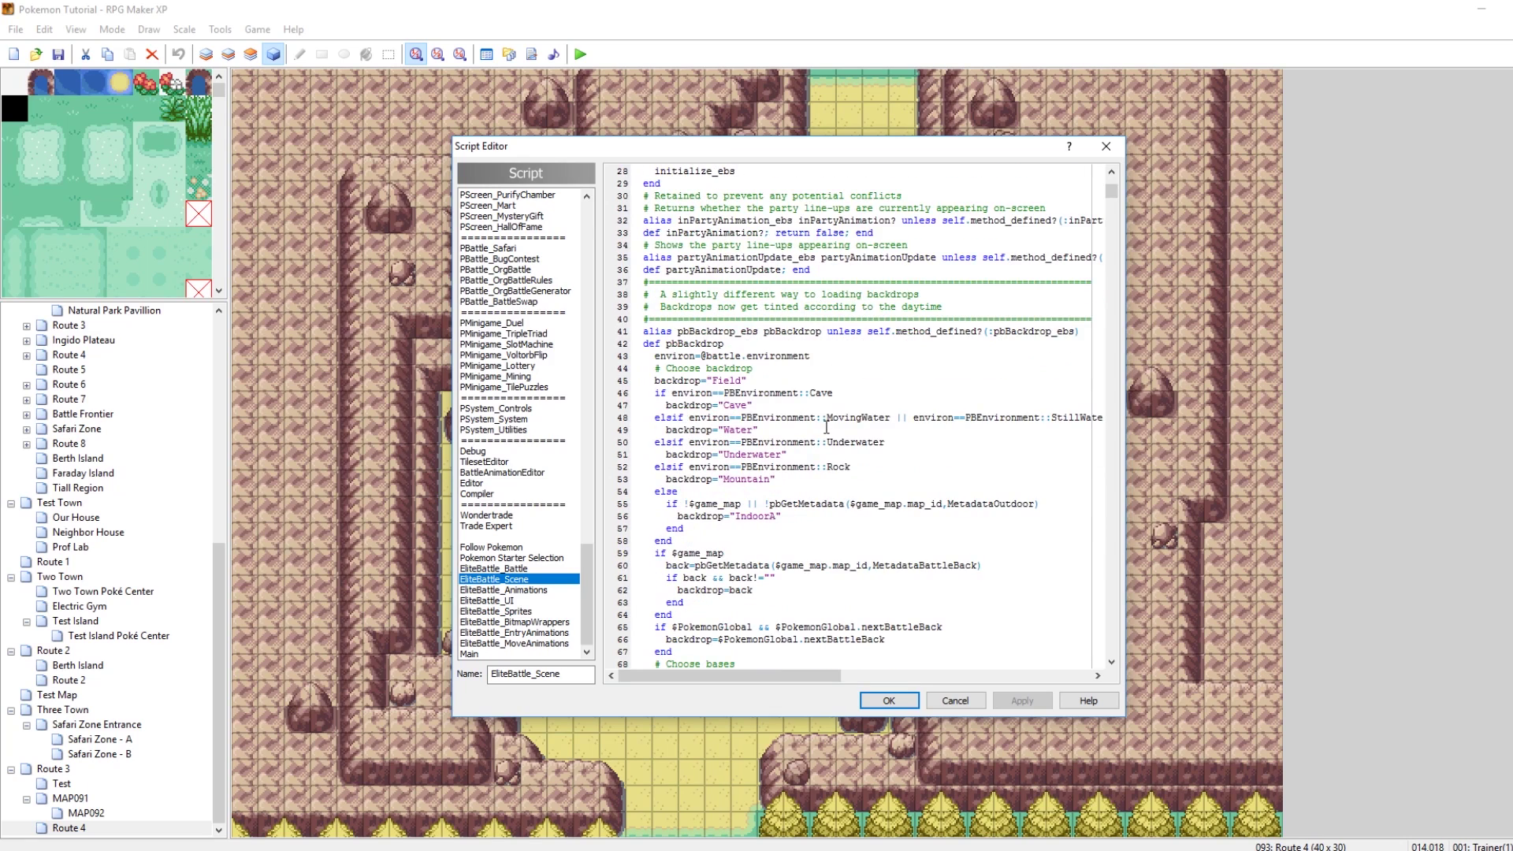
click(713, 430)
scroll(713, 431, down, 2)
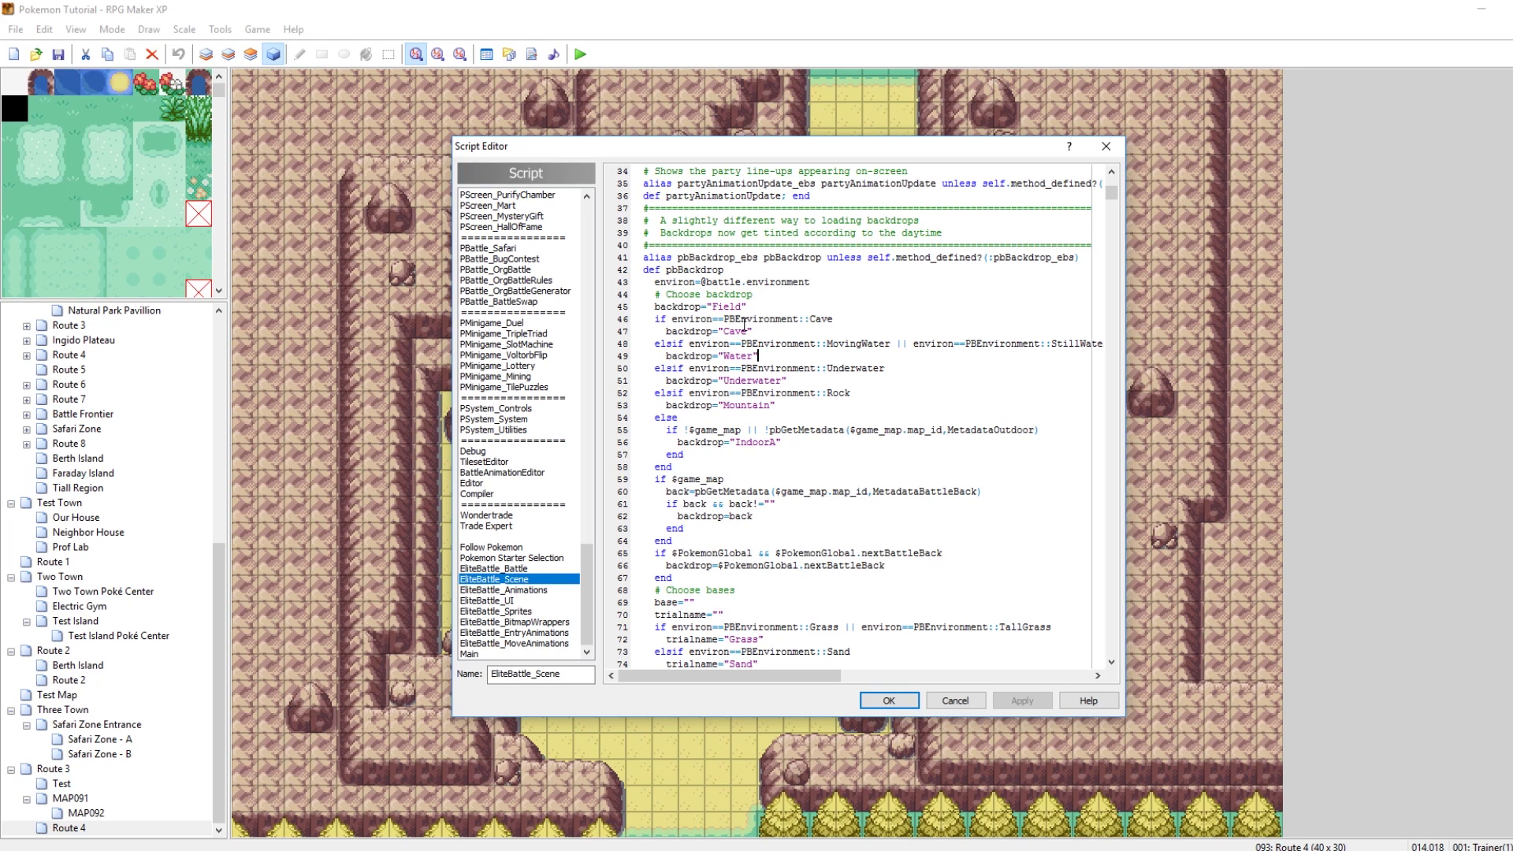
click(691, 318)
key(Down)
click(850, 343)
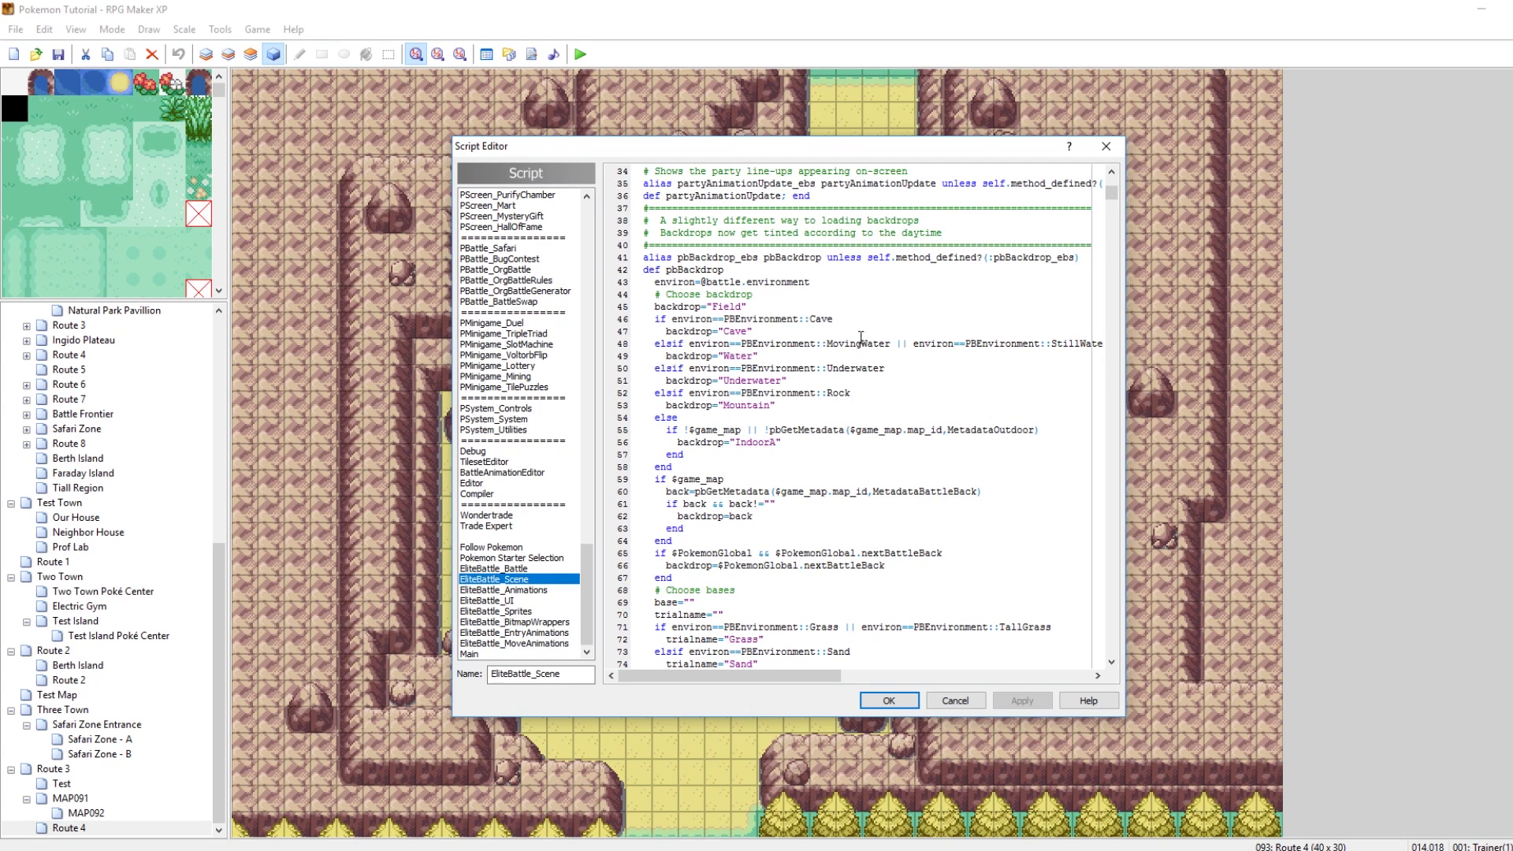
click(1081, 344)
Duplicate the PBEnvironment::Rock branch with its Mountain backdrop directly below itself in EliteBattle_Scene, aligned with the other branches
drag(777, 405, 658, 394)
key(ctrl+c)
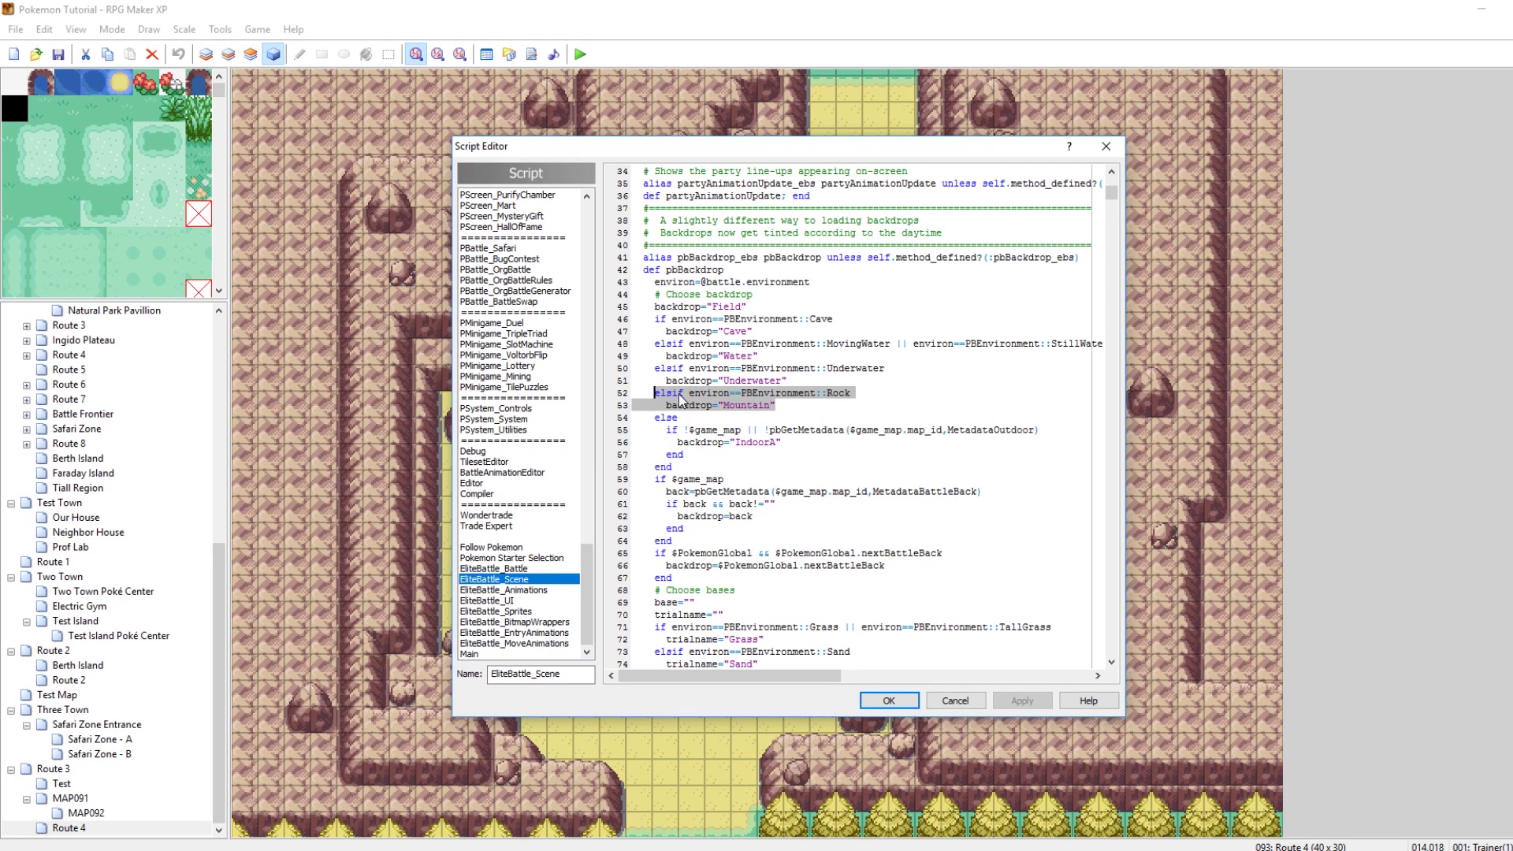
click(794, 409)
key(Return)
key(ctrl+v)
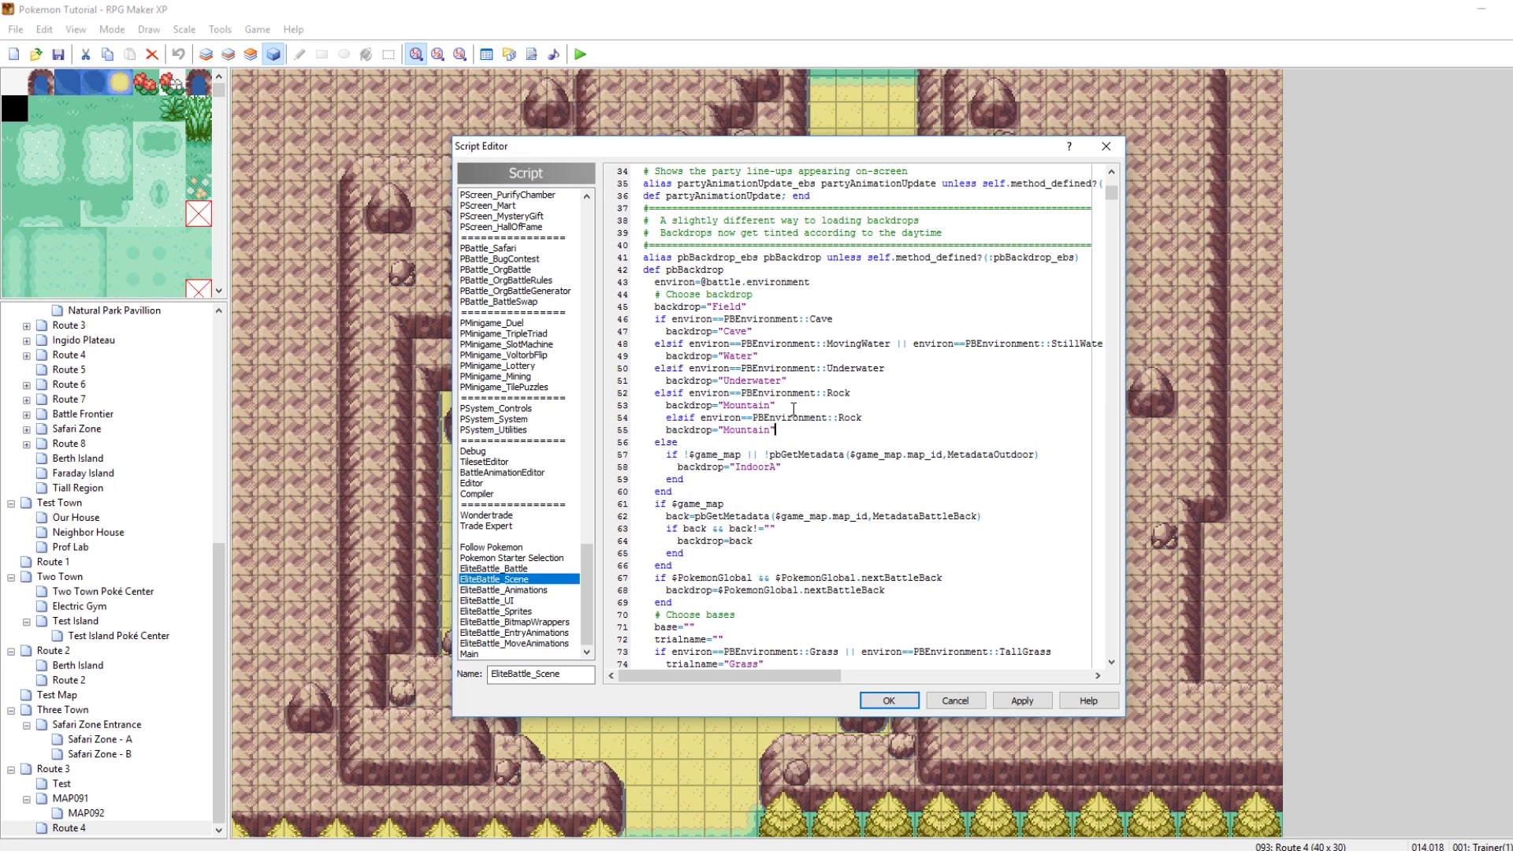
click(667, 417)
key(BackSpace)
key(BackSpace)
Set the duplicated branch to PBEnvironment::Desert with the backdrop "Desert" and apply the change
double_click(838, 417)
text(Desert)
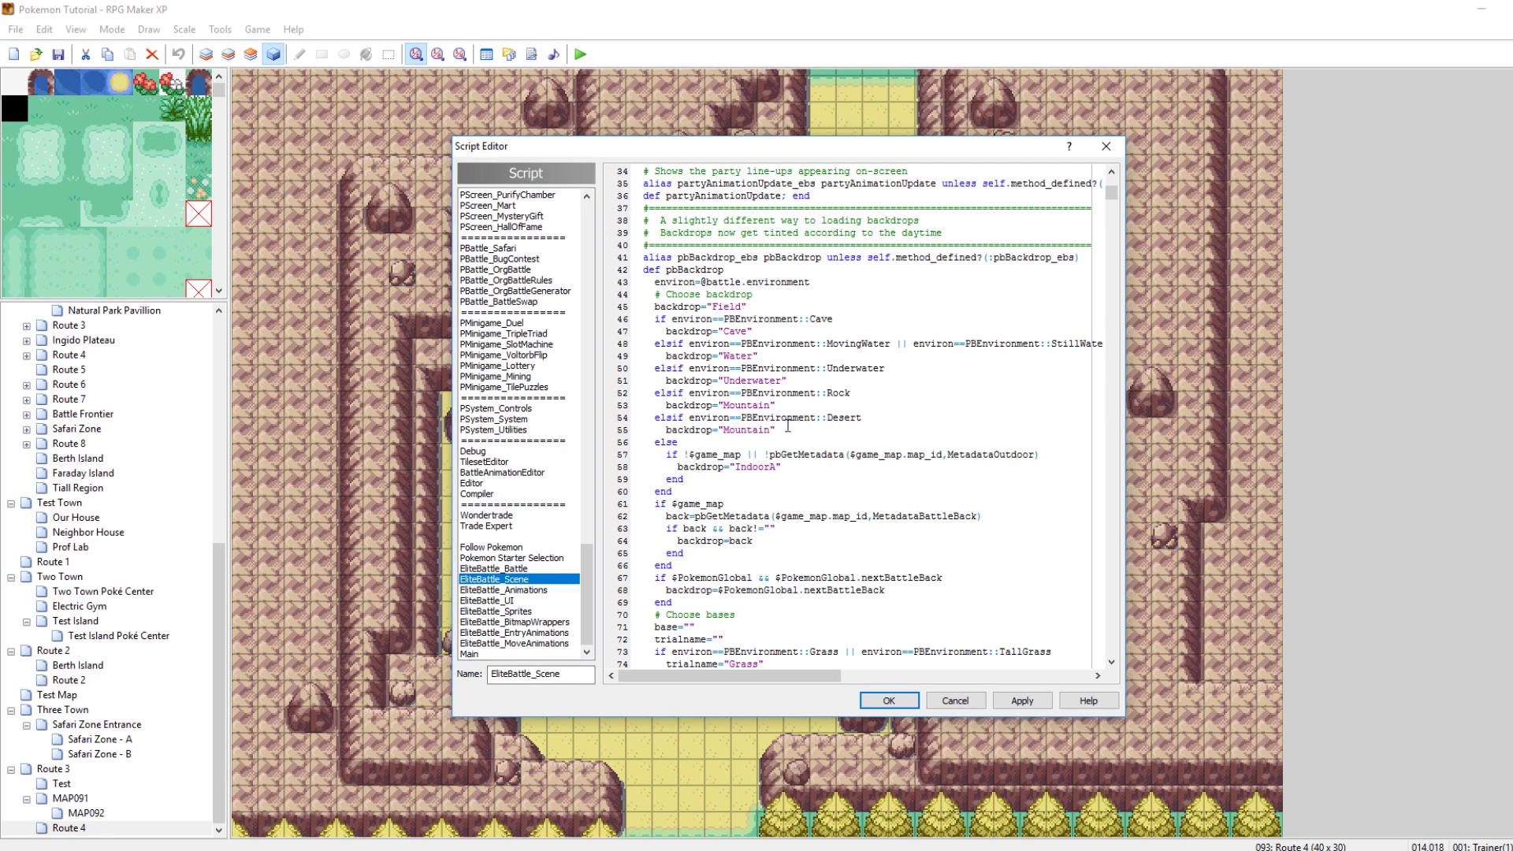
double_click(747, 430)
text(Desert)
click(1022, 700)
drag(769, 429, 712, 431)
click(742, 431)
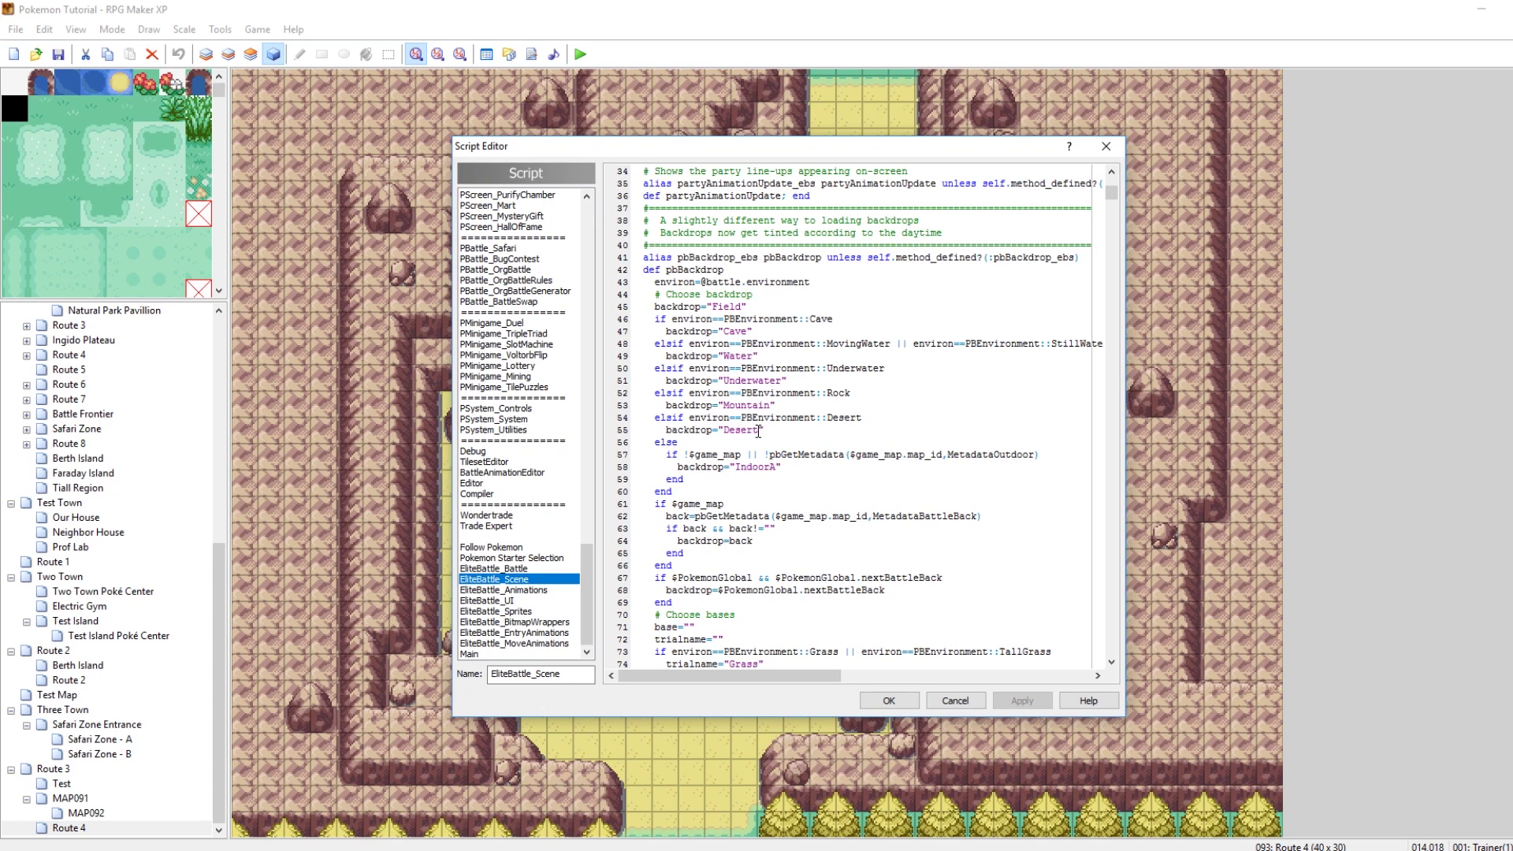
drag(759, 430, 725, 431)
click(746, 430)
Copy the two-line Desert branch and open the PokeBattle_Scene script at its pbBackdrop method
drag(769, 431, 643, 418)
key(ctrl+c)
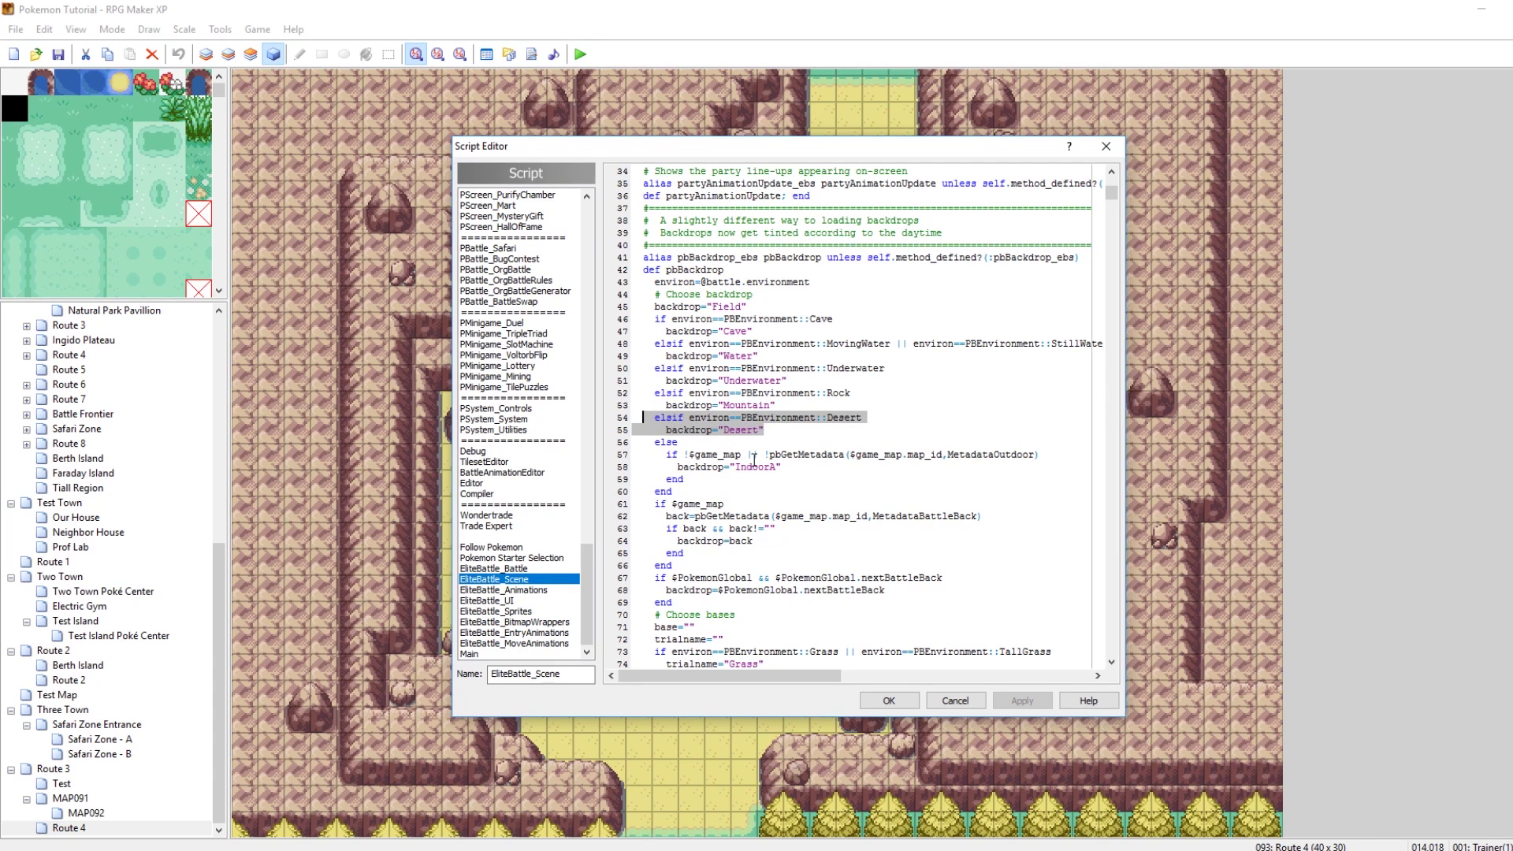
scroll(544, 340, up, 4)
scroll(544, 341, up, 13)
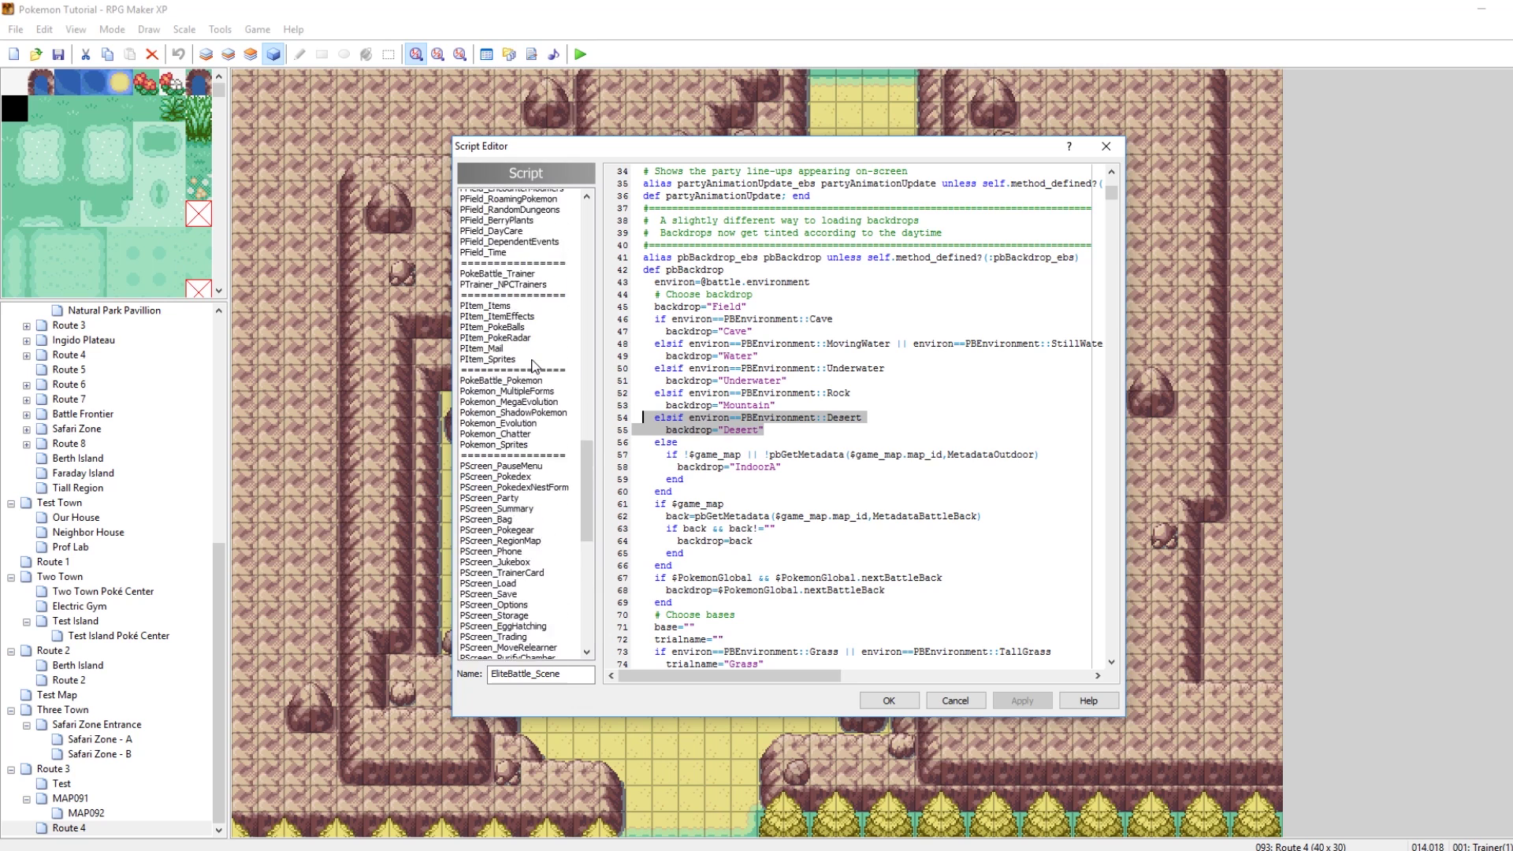
scroll(536, 367, up, 8)
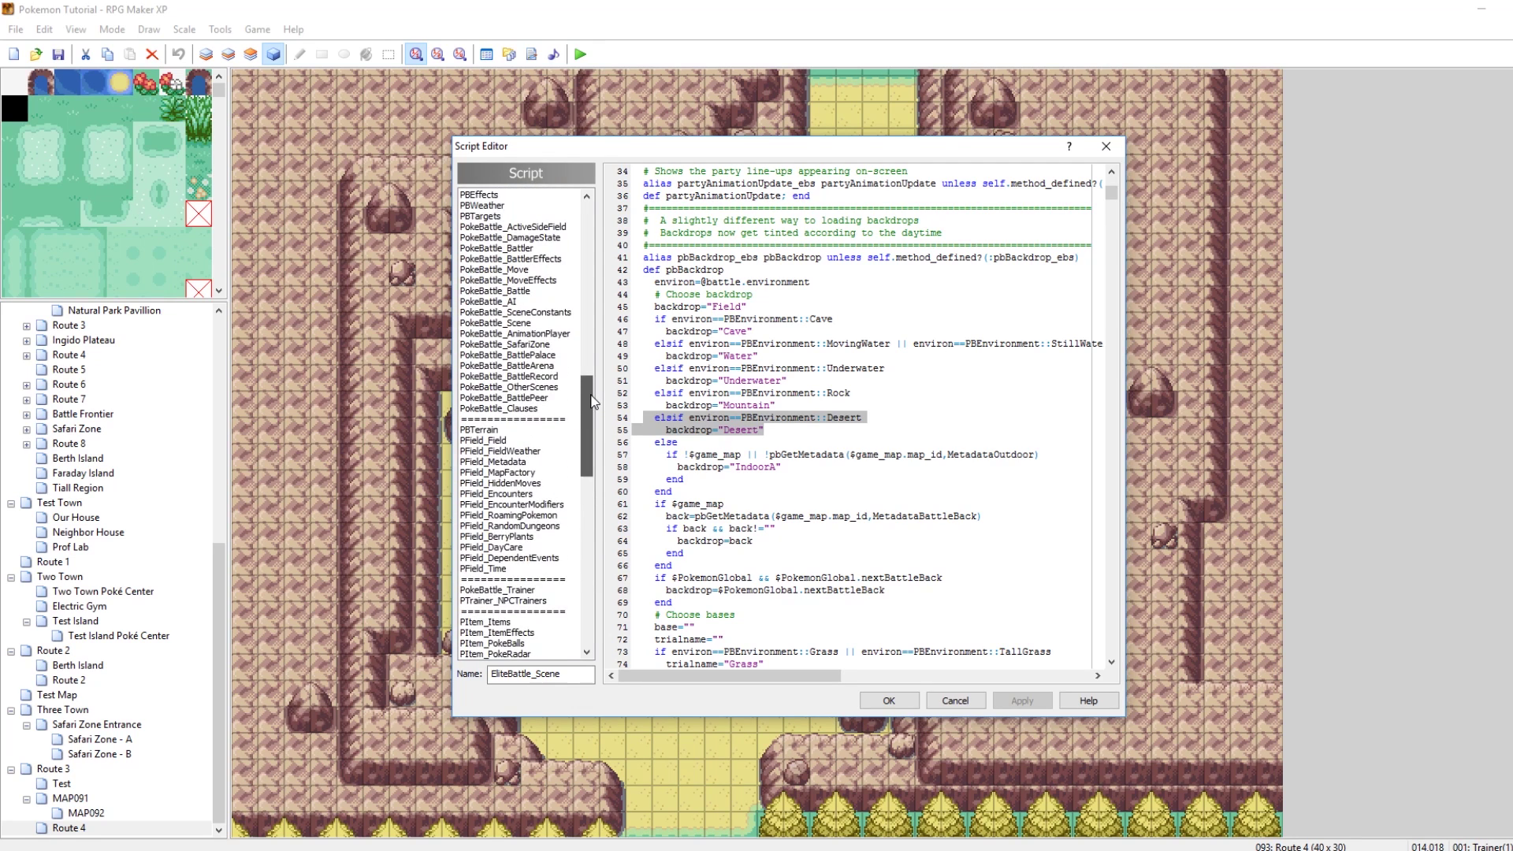
click(533, 324)
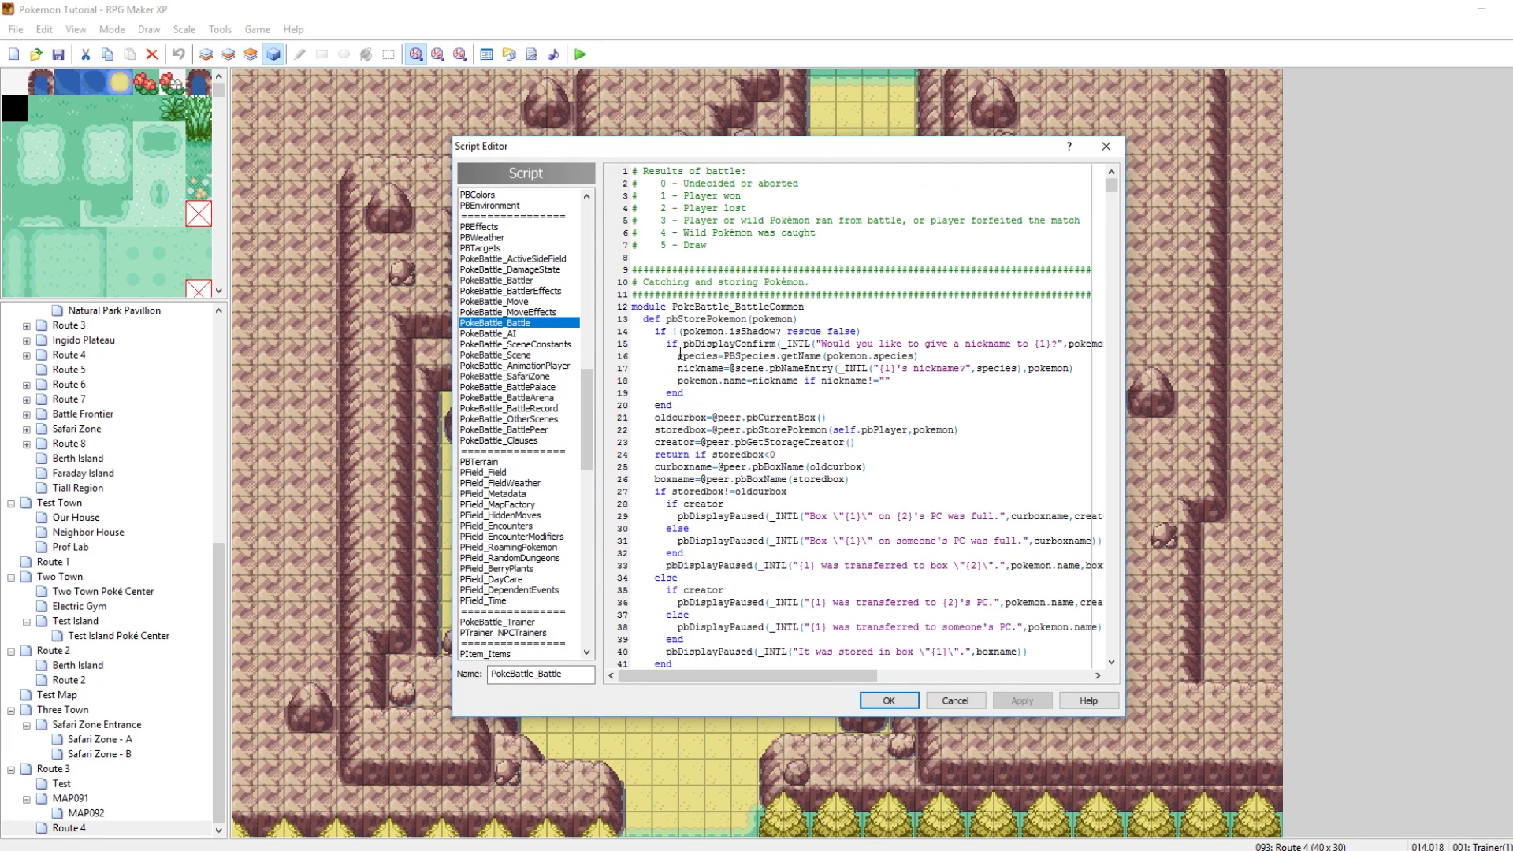
click(521, 355)
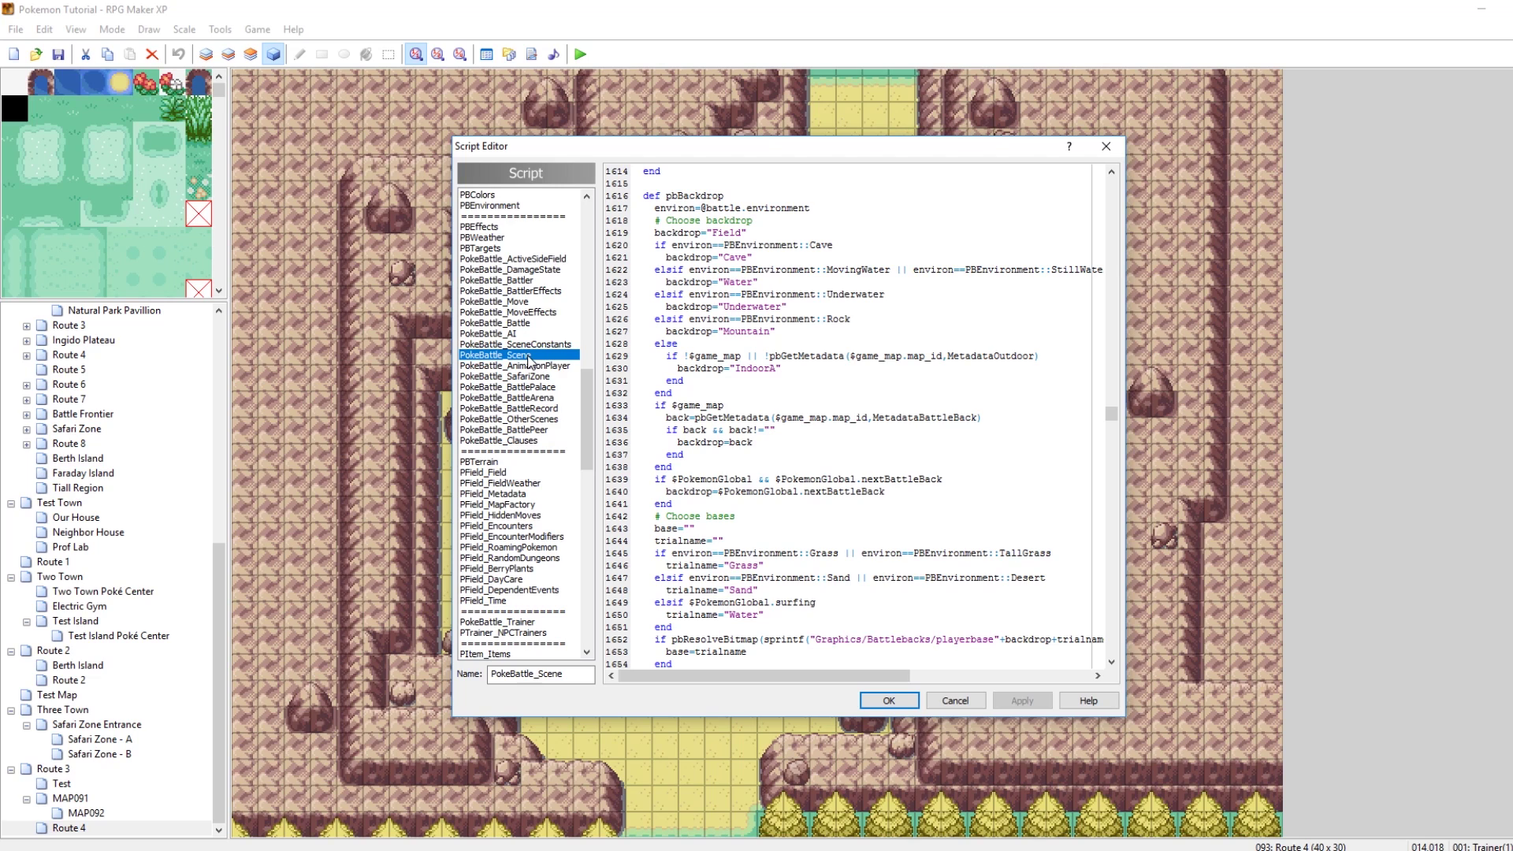
scroll(719, 305, up, 1)
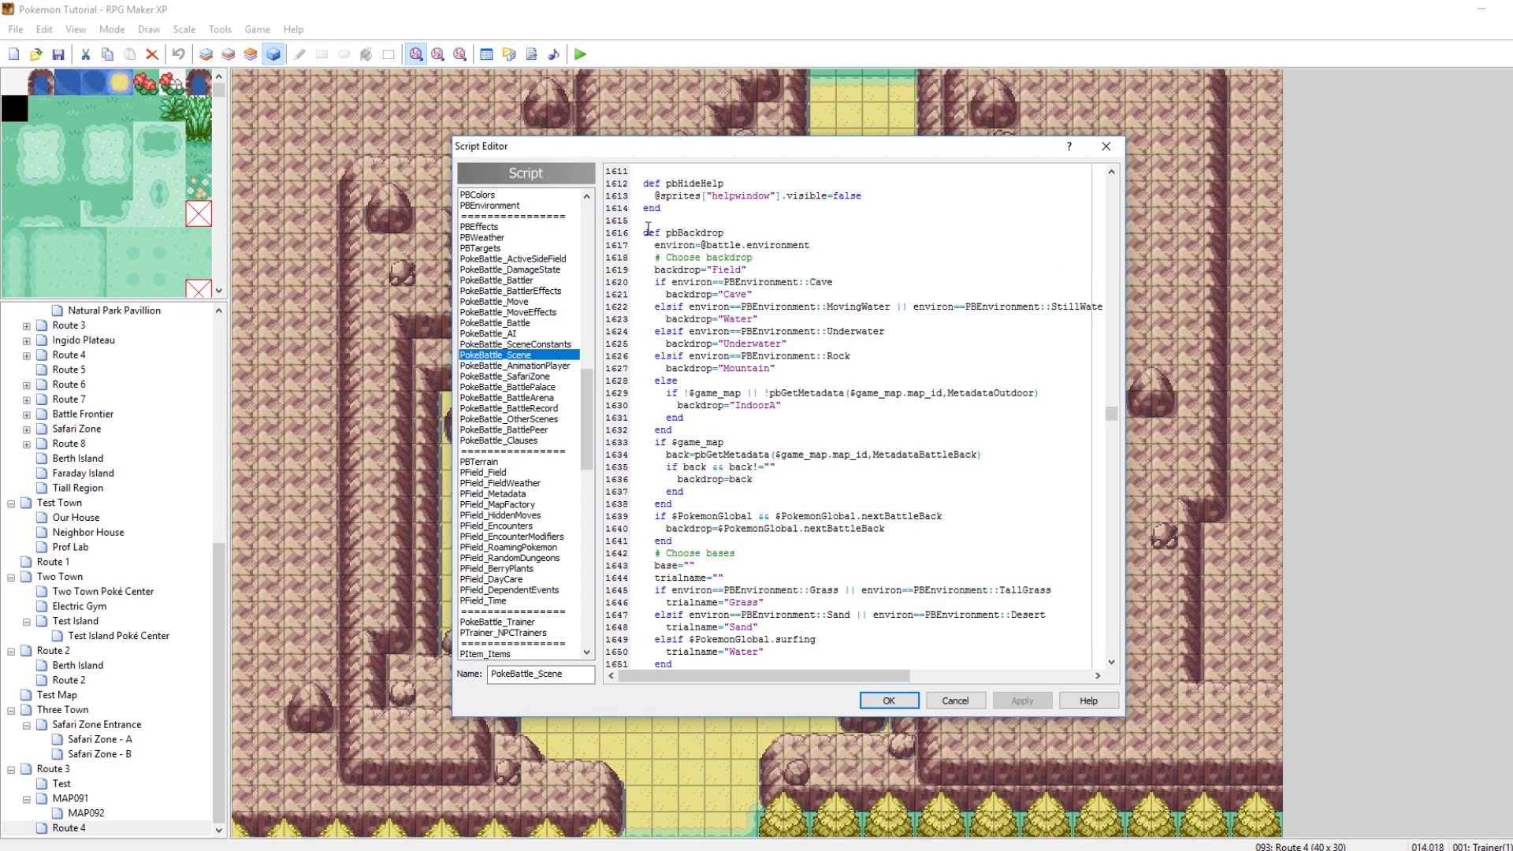
drag(645, 231, 686, 391)
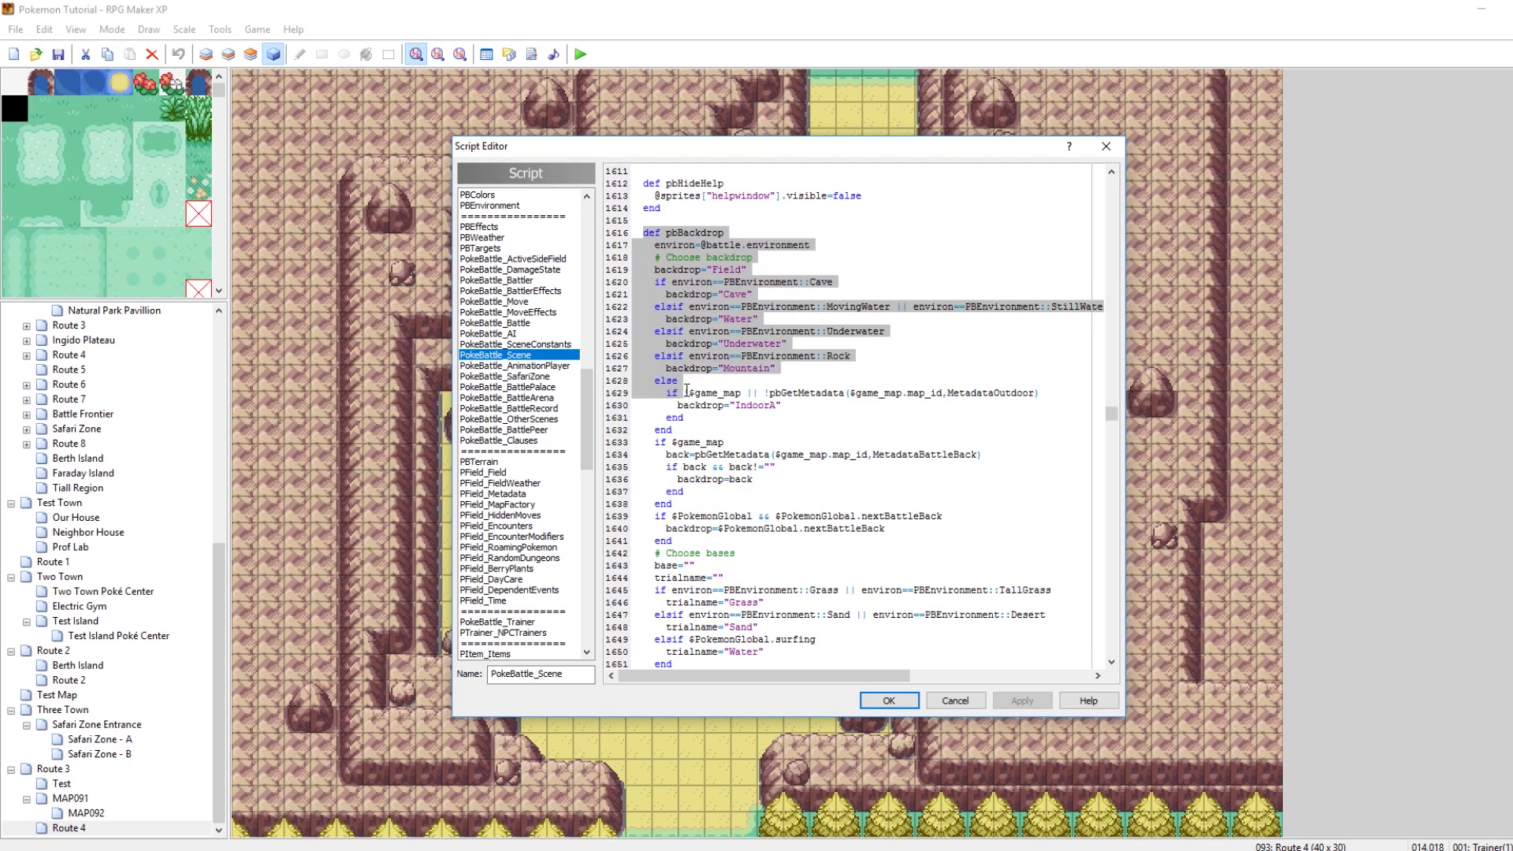
Paste the Desert branch below the Mountain backdrop in PokeBattle_Scene, align its elsif, and apply the change
click(788, 369)
key(Return)
key(ctrl+v)
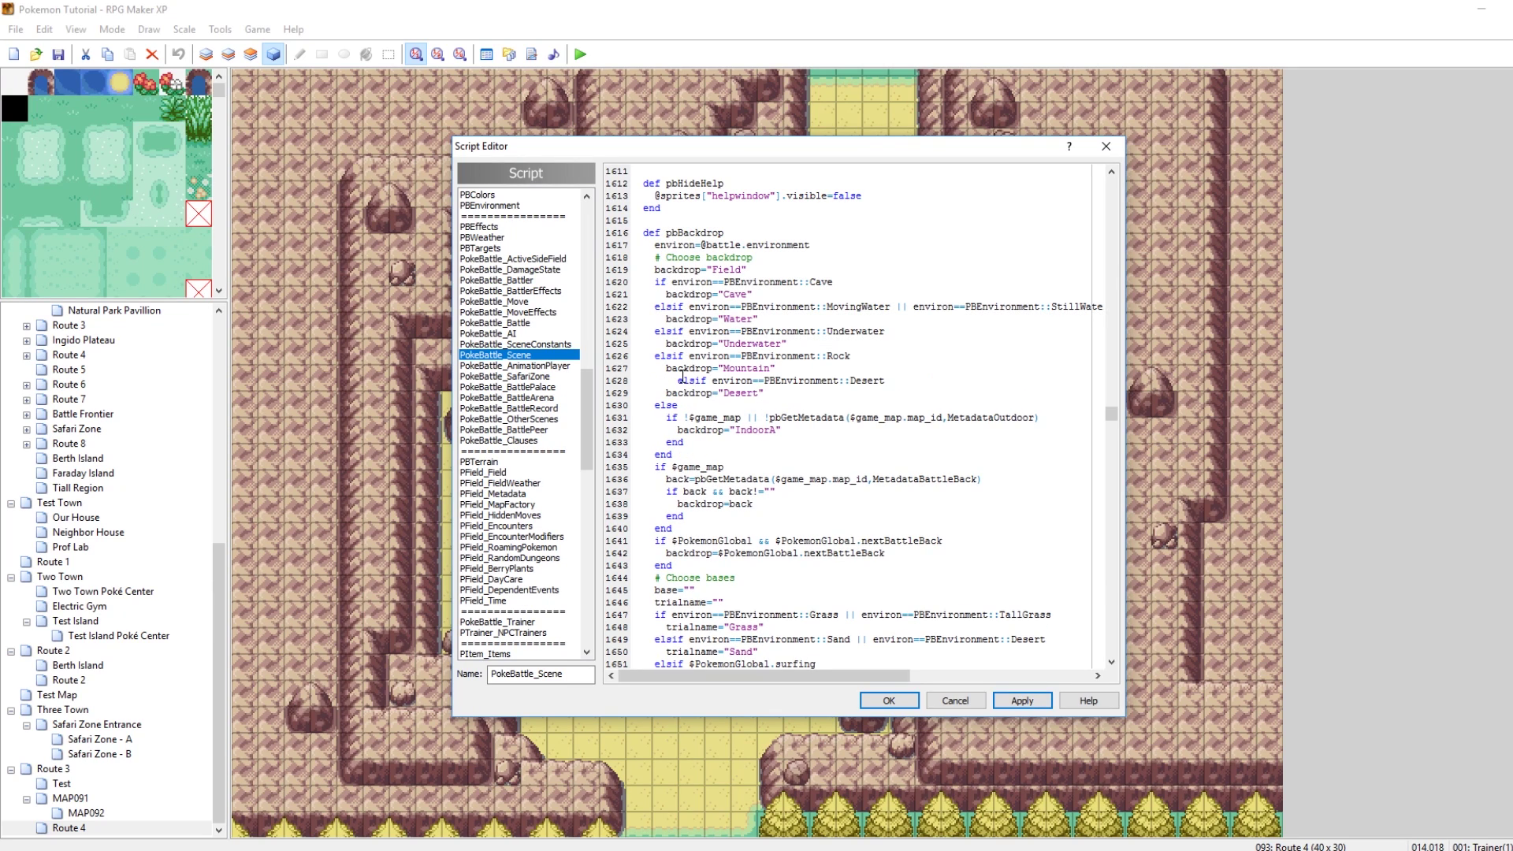
key(BackSpace)
key(BackSpace)
key(BackSpace)
key(BackSpace)
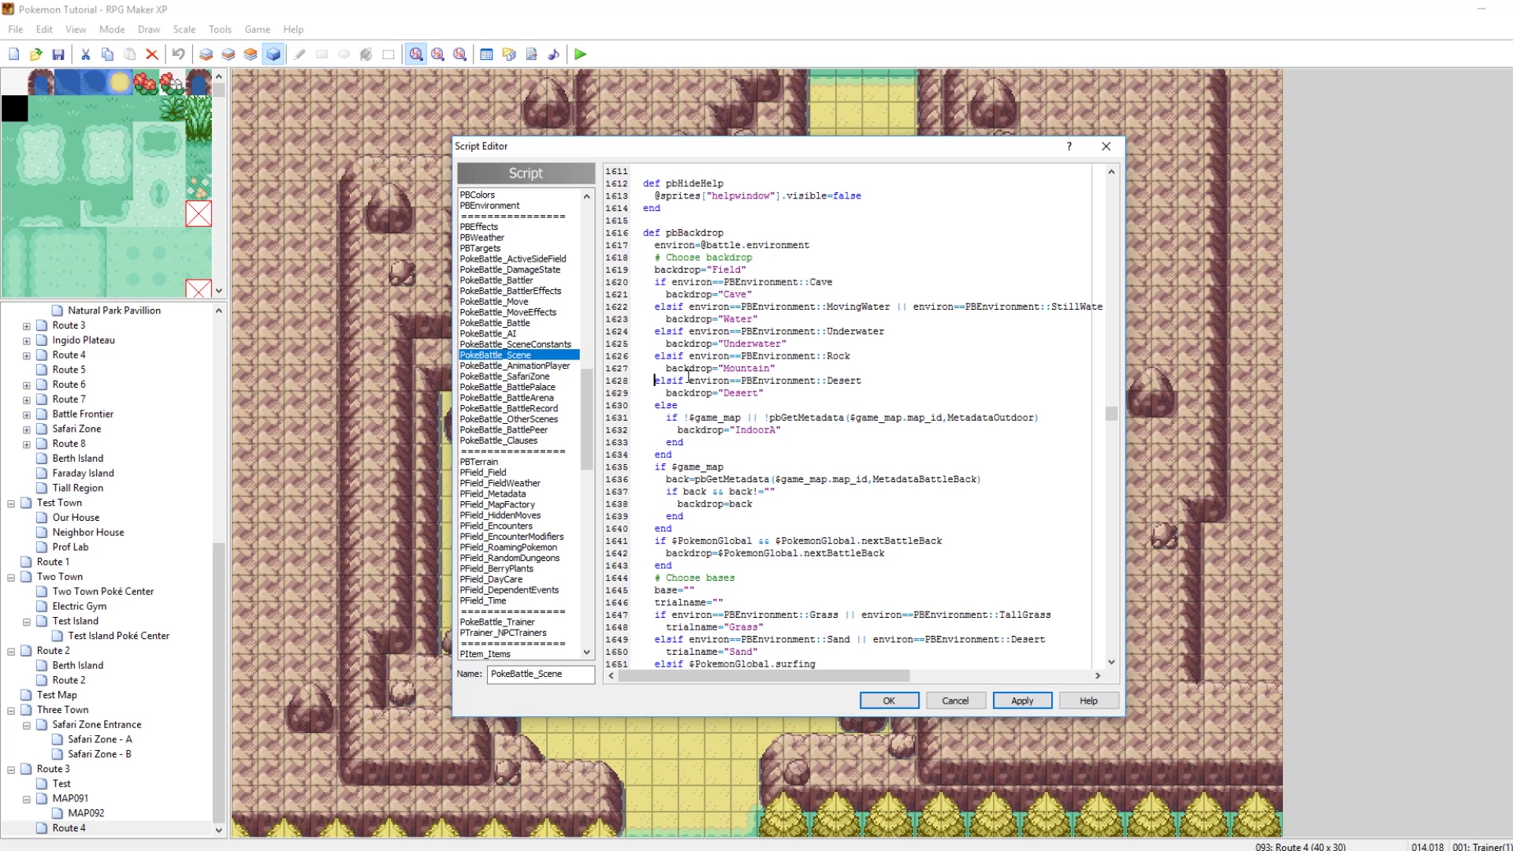
click(1022, 702)
Return to the EliteBattle_Scene script to check its Desert branch, and close the script editor keeping all changes
drag(587, 394, 583, 561)
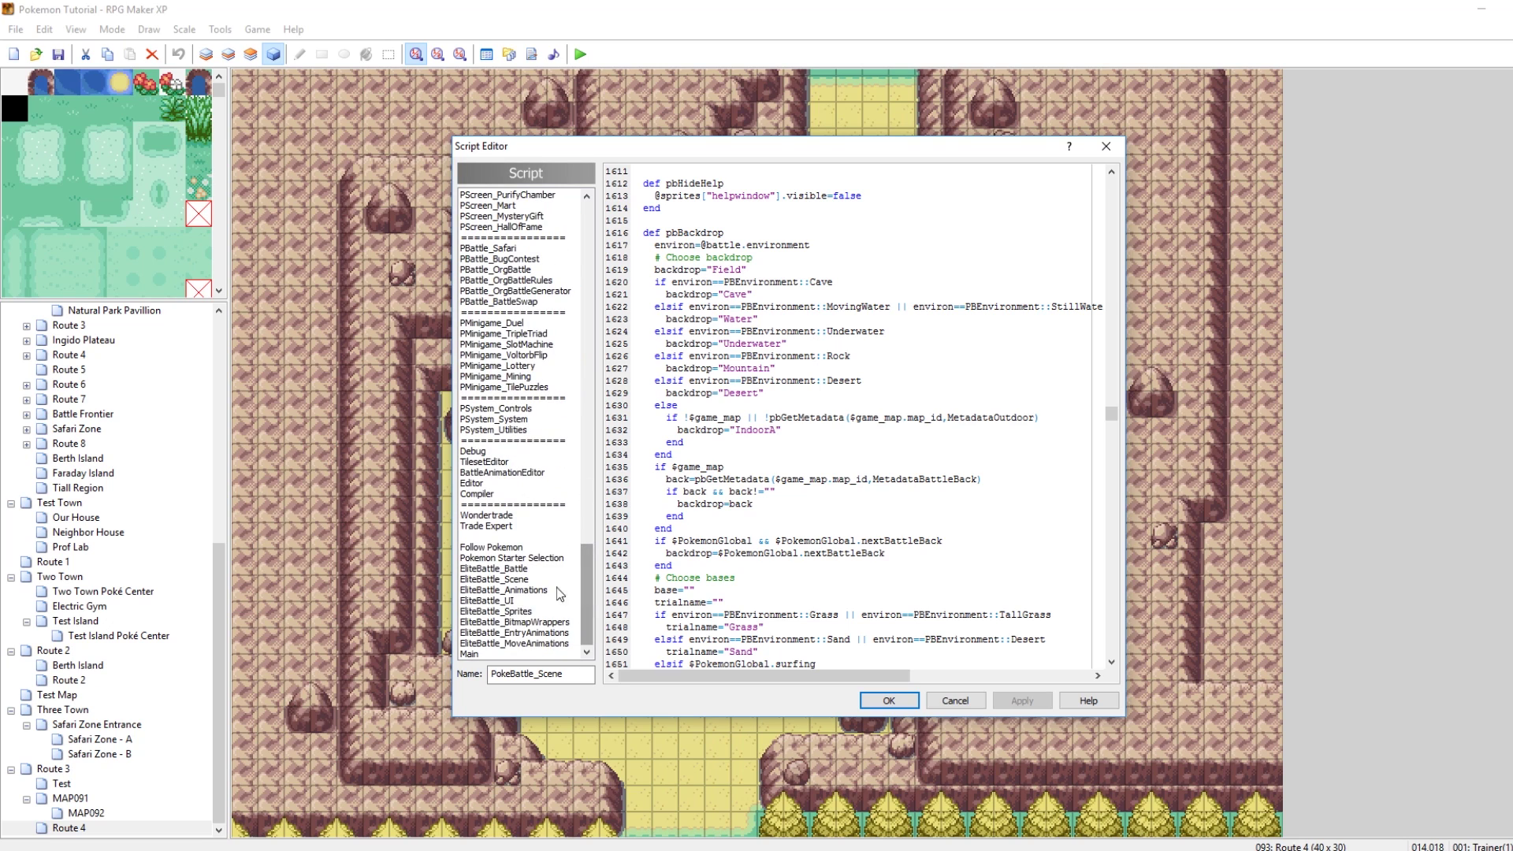
click(516, 579)
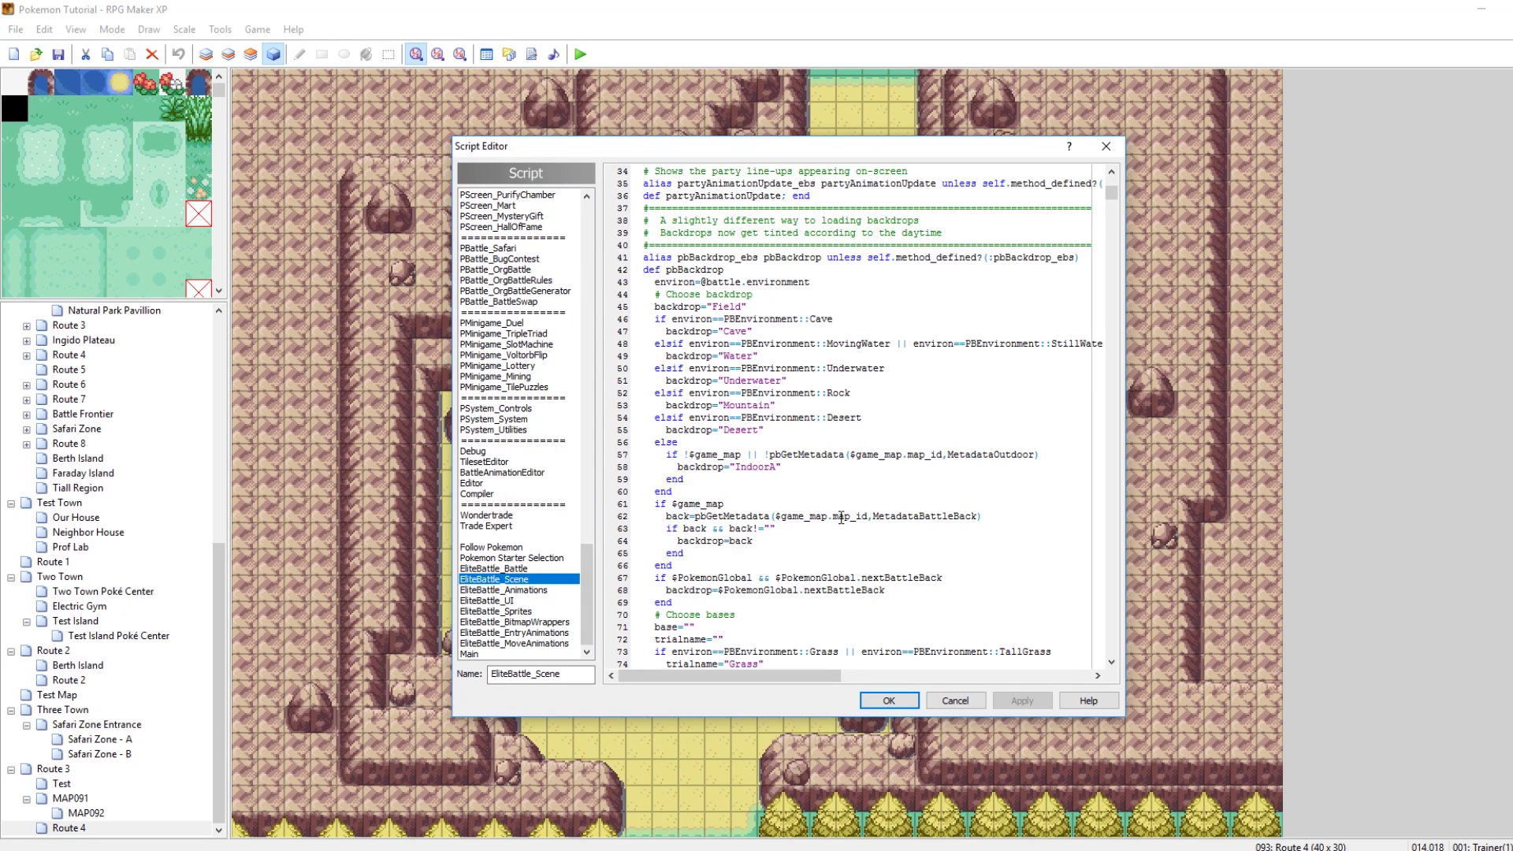
click(888, 701)
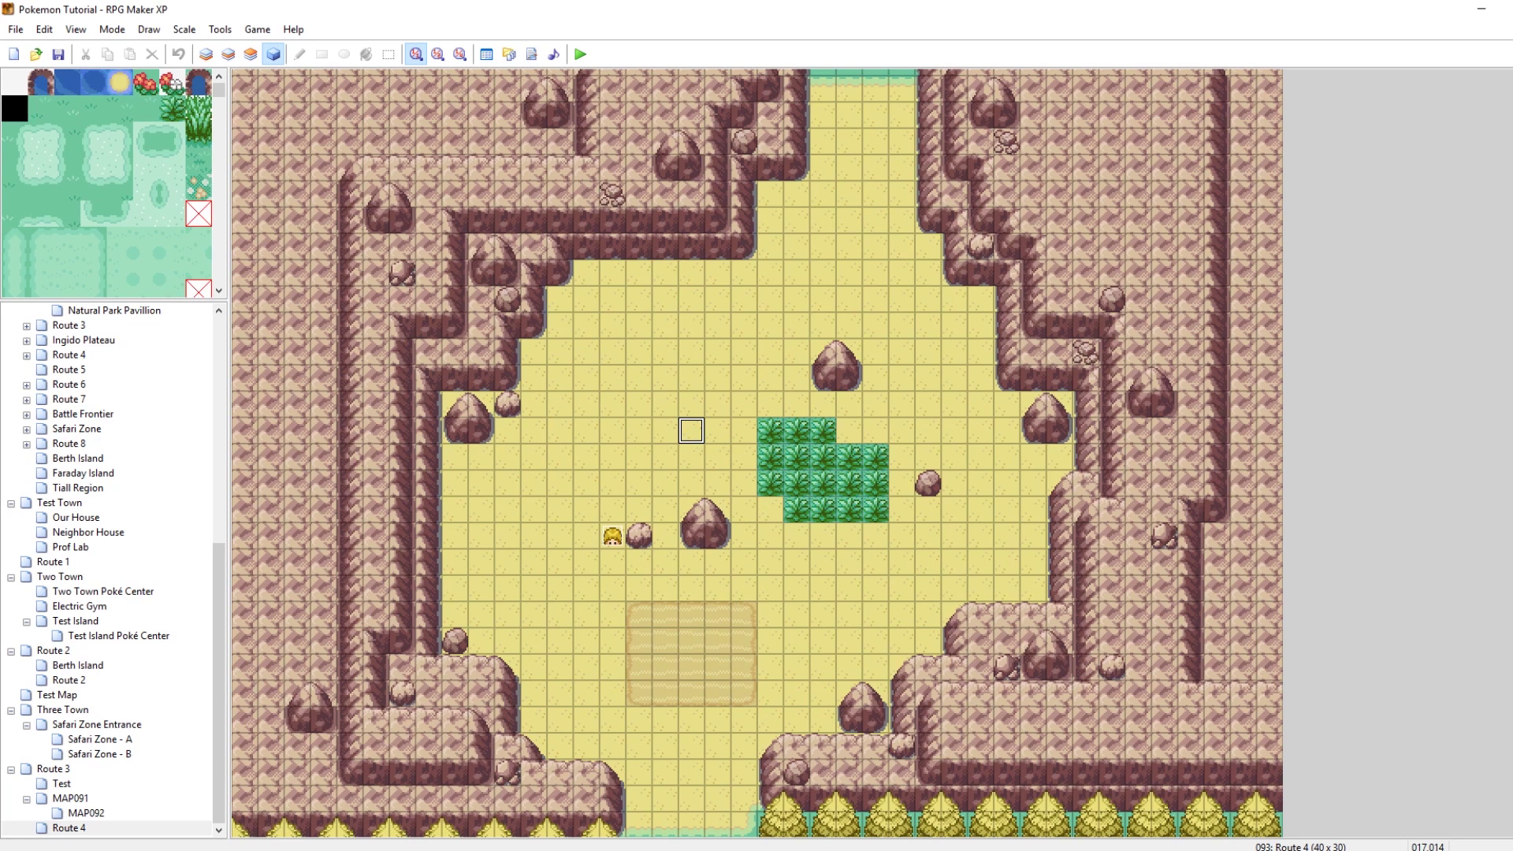
Switch to File Explorer's Battlebacks folder and examine the battlebgMountain.png and battlebgDesert.png images
click(209, 796)
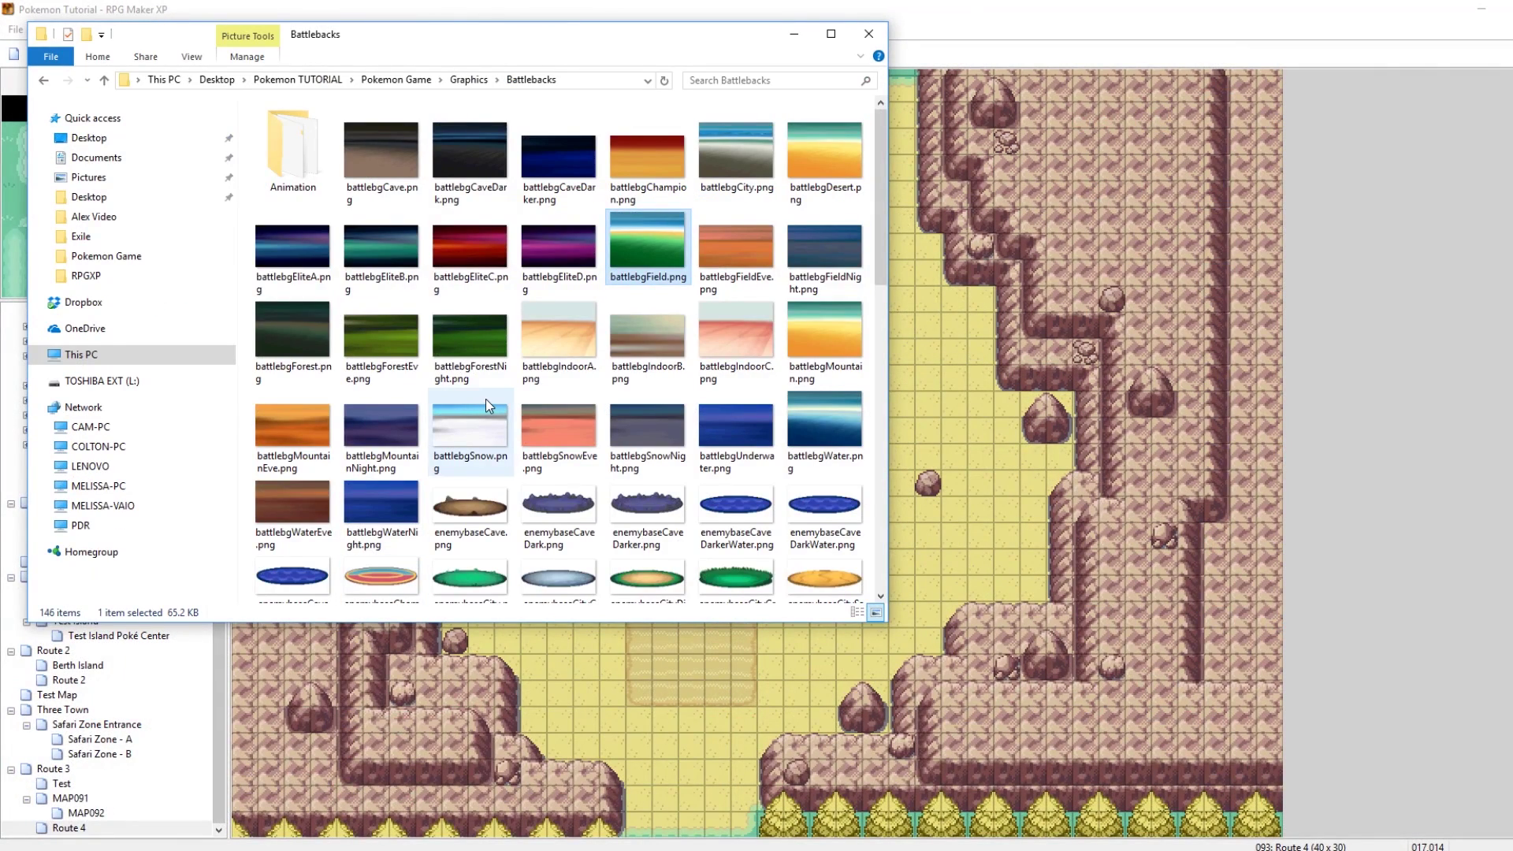
mouse_move(487, 402)
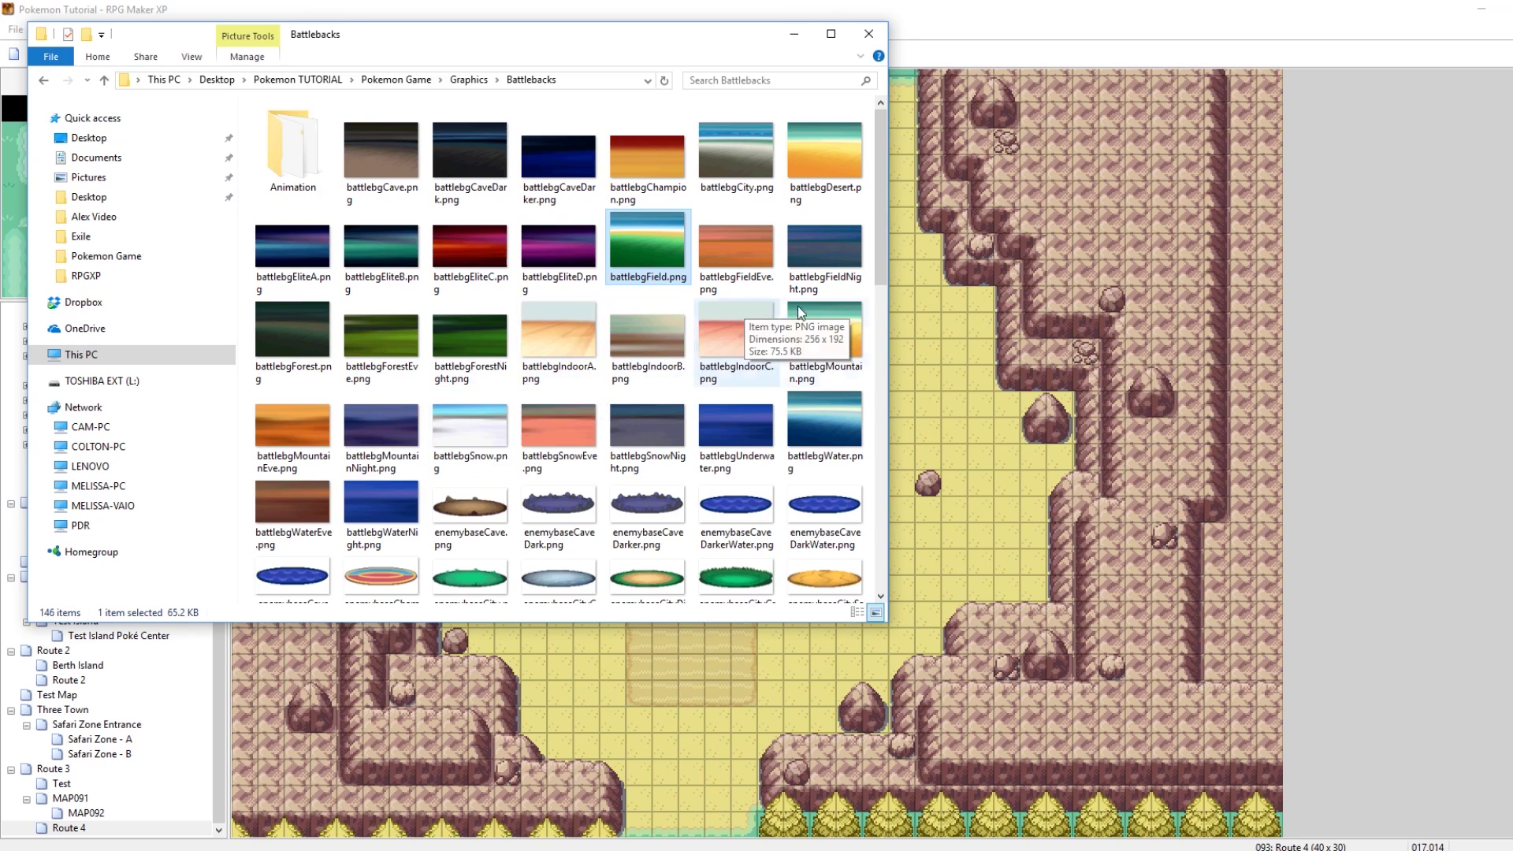
click(820, 337)
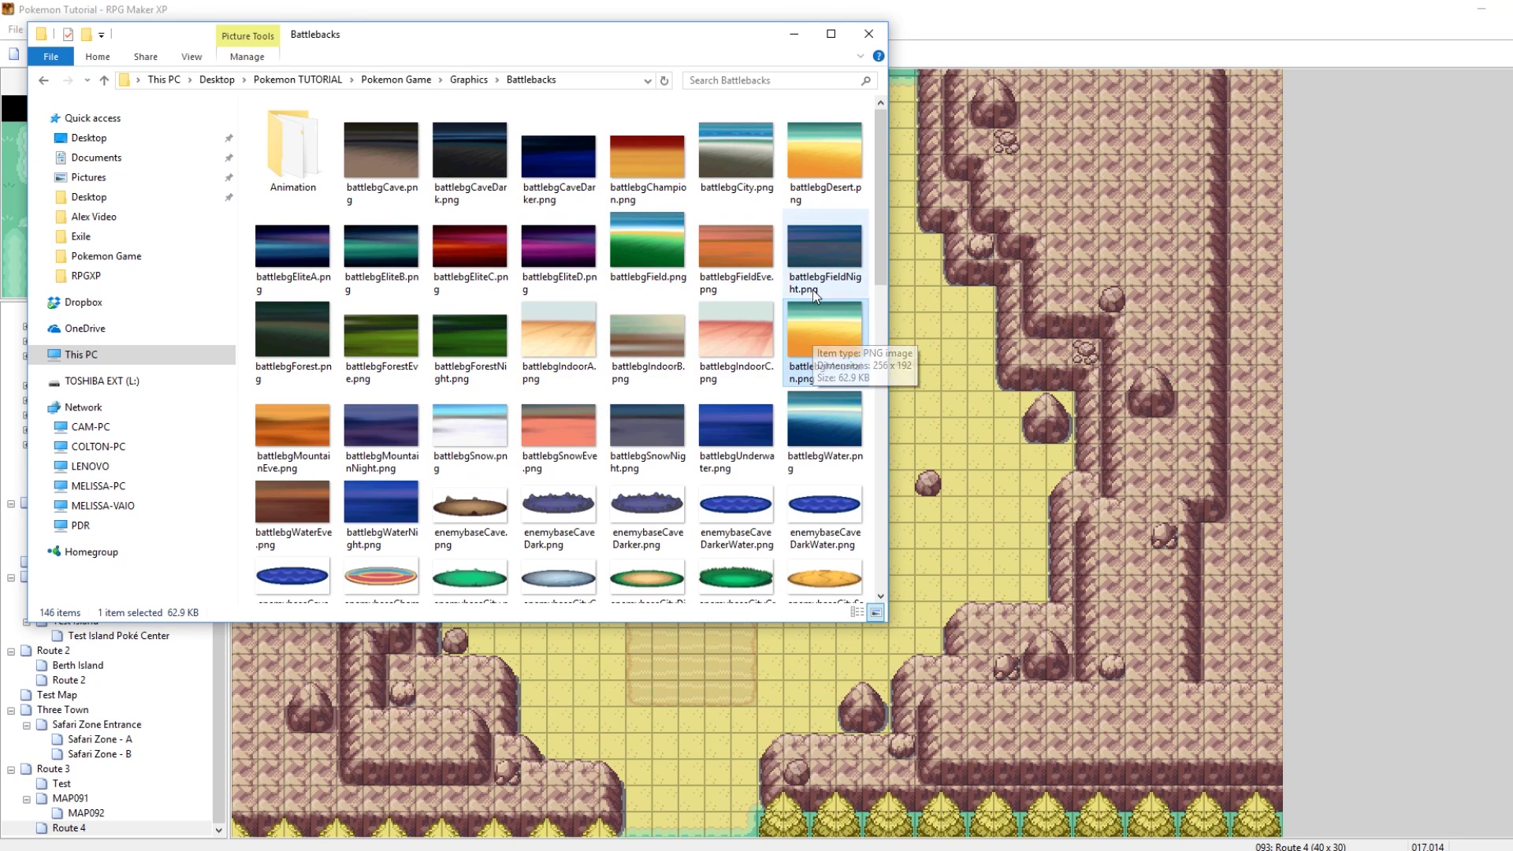
click(824, 175)
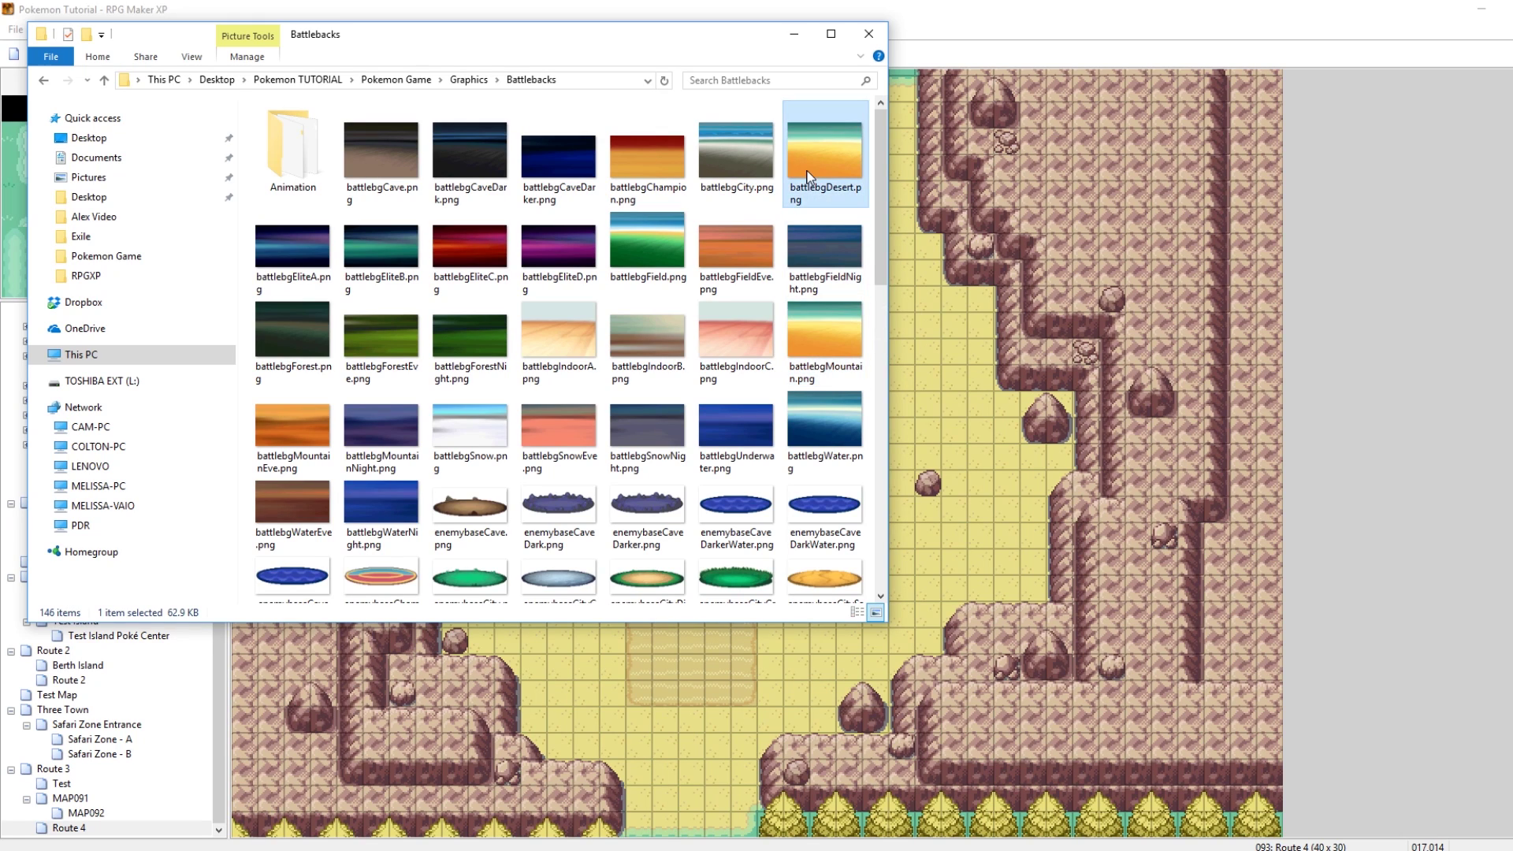
Examine the enemybaseCitySand.png, enemybaseDesert.png and playerbaseDesert.png images in the Battlebacks folder
scroll(817, 163, down, 5)
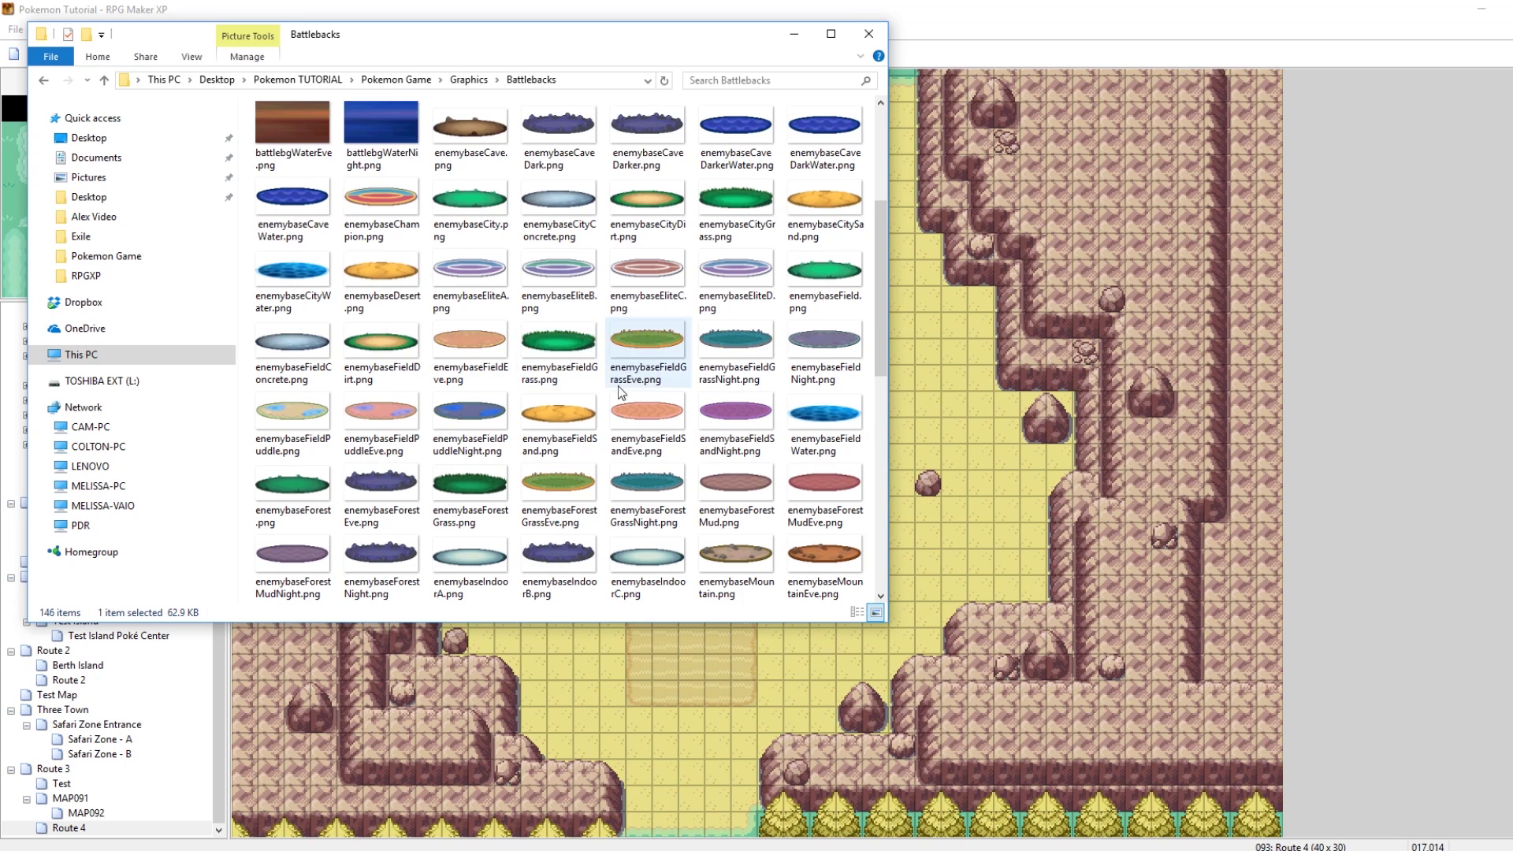
click(840, 201)
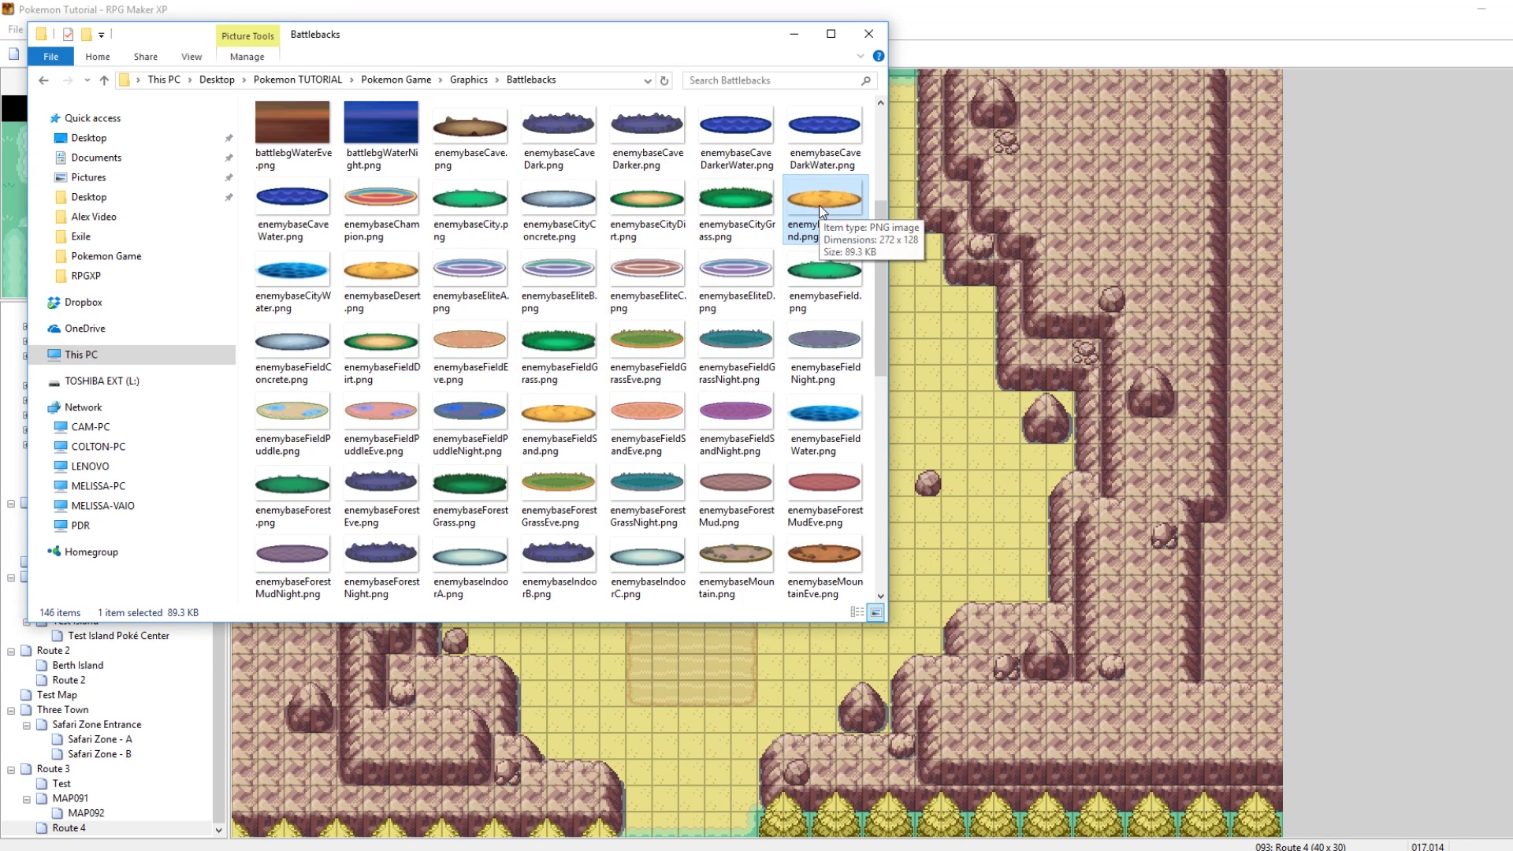
click(401, 261)
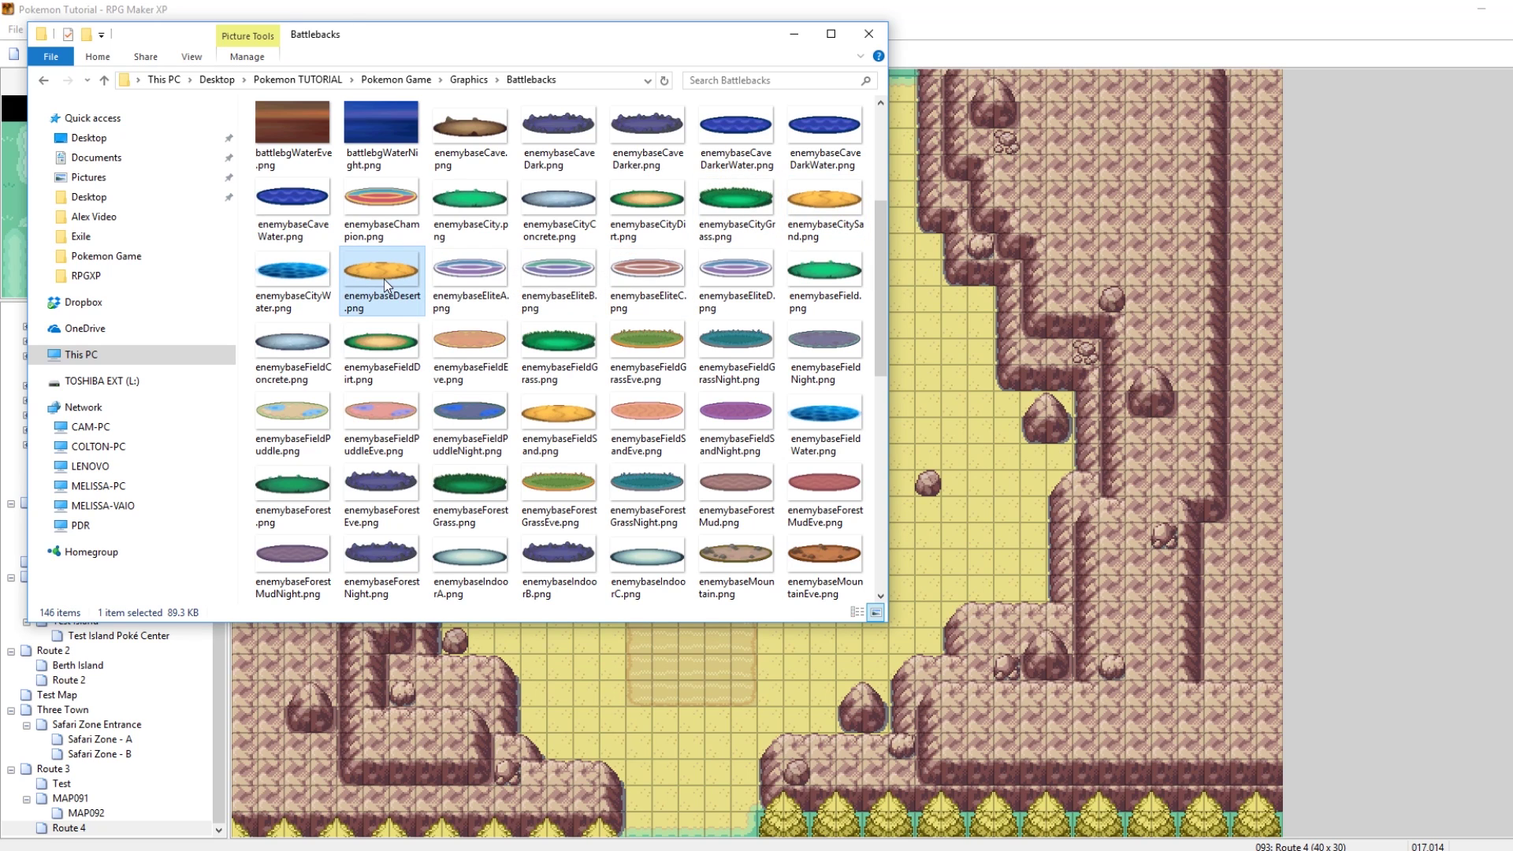
scroll(385, 279, down, 10)
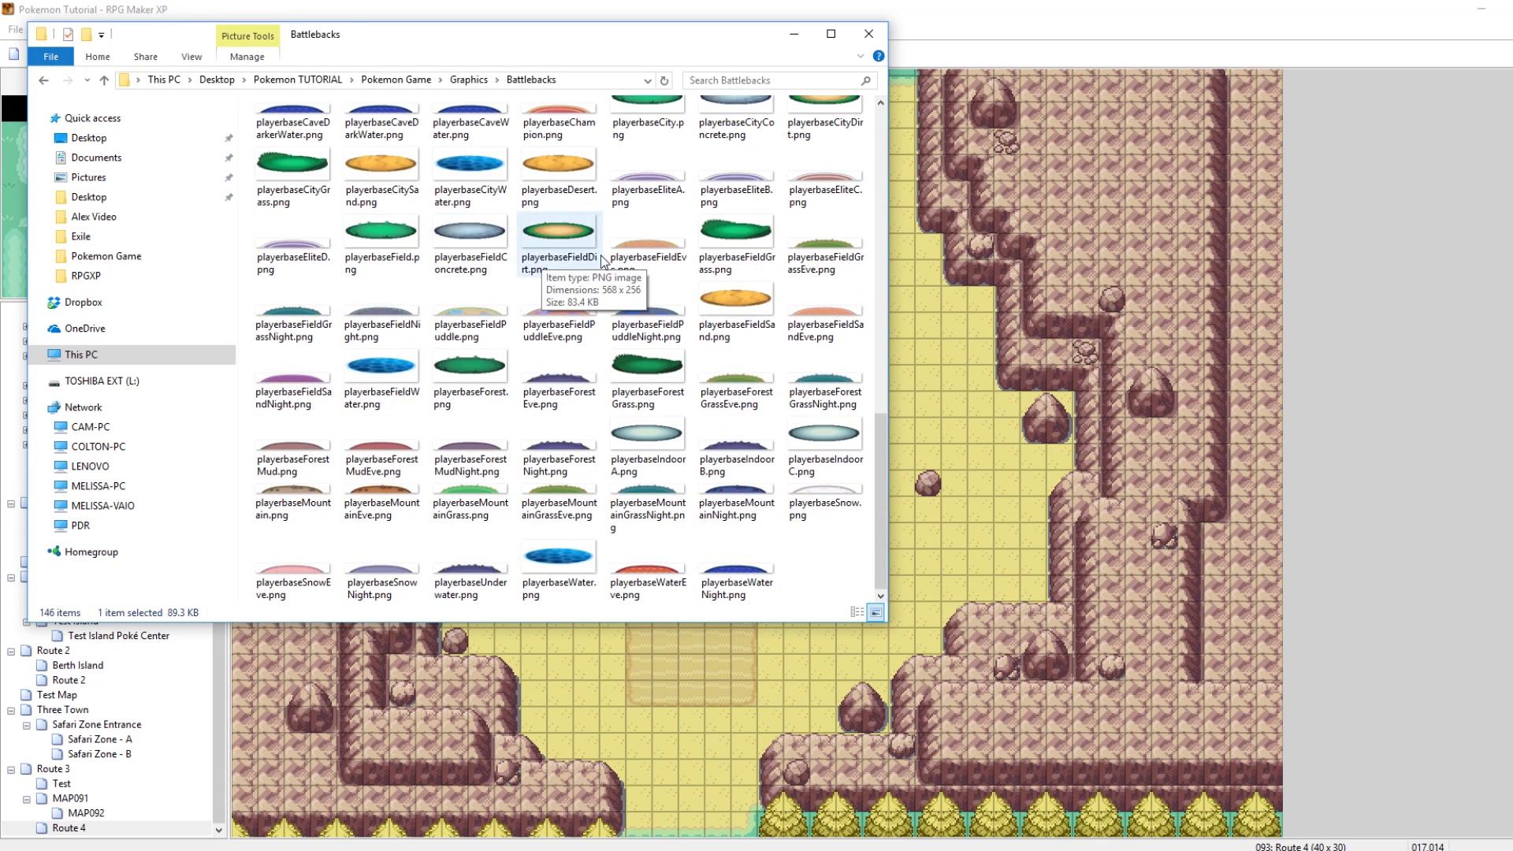
click(556, 169)
scroll(556, 168, up, 2)
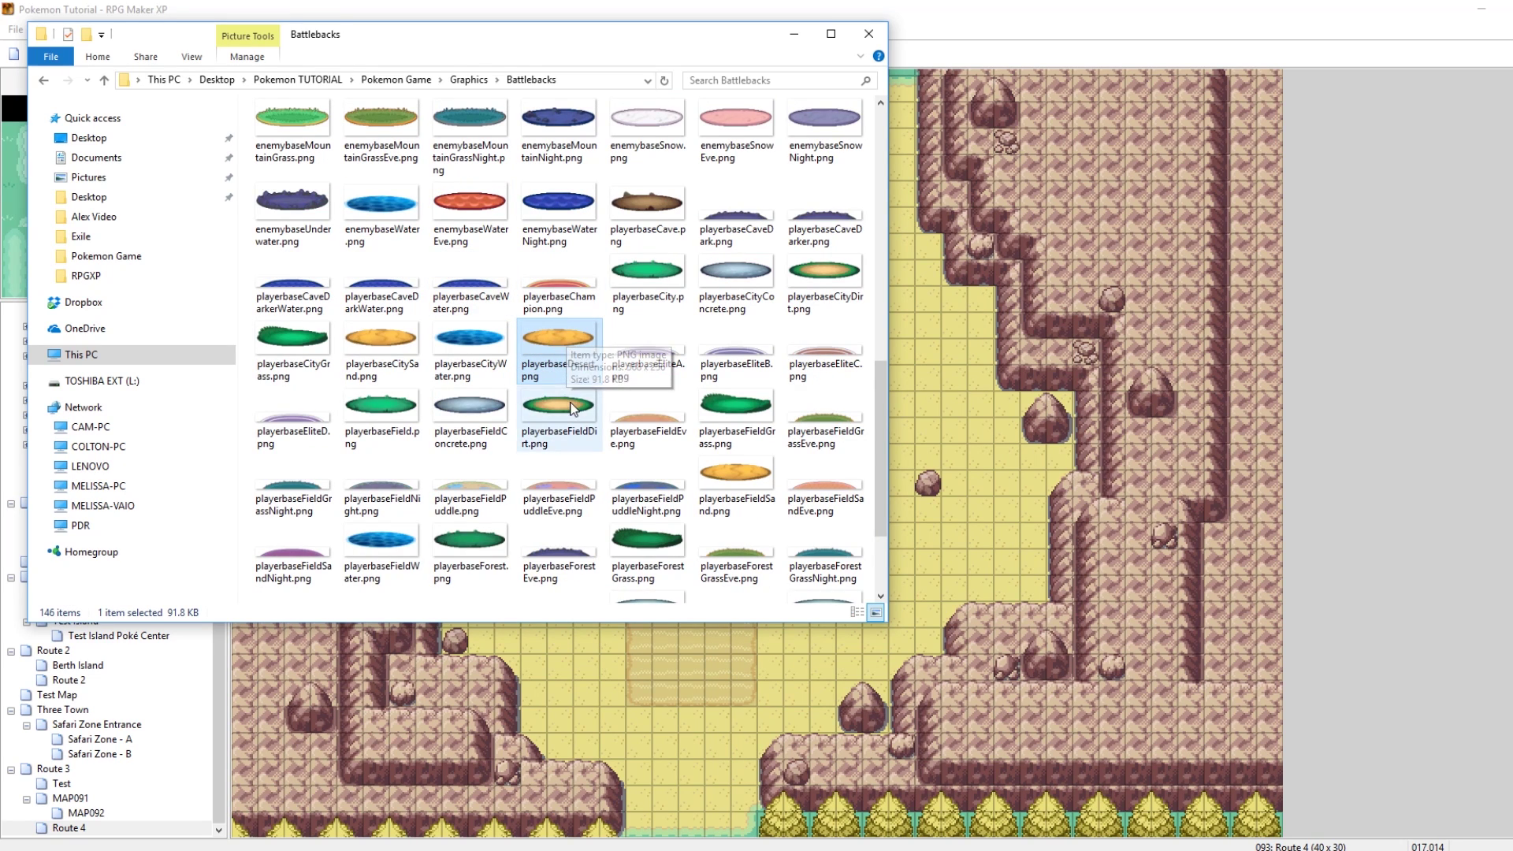
scroll(569, 370, up, 10)
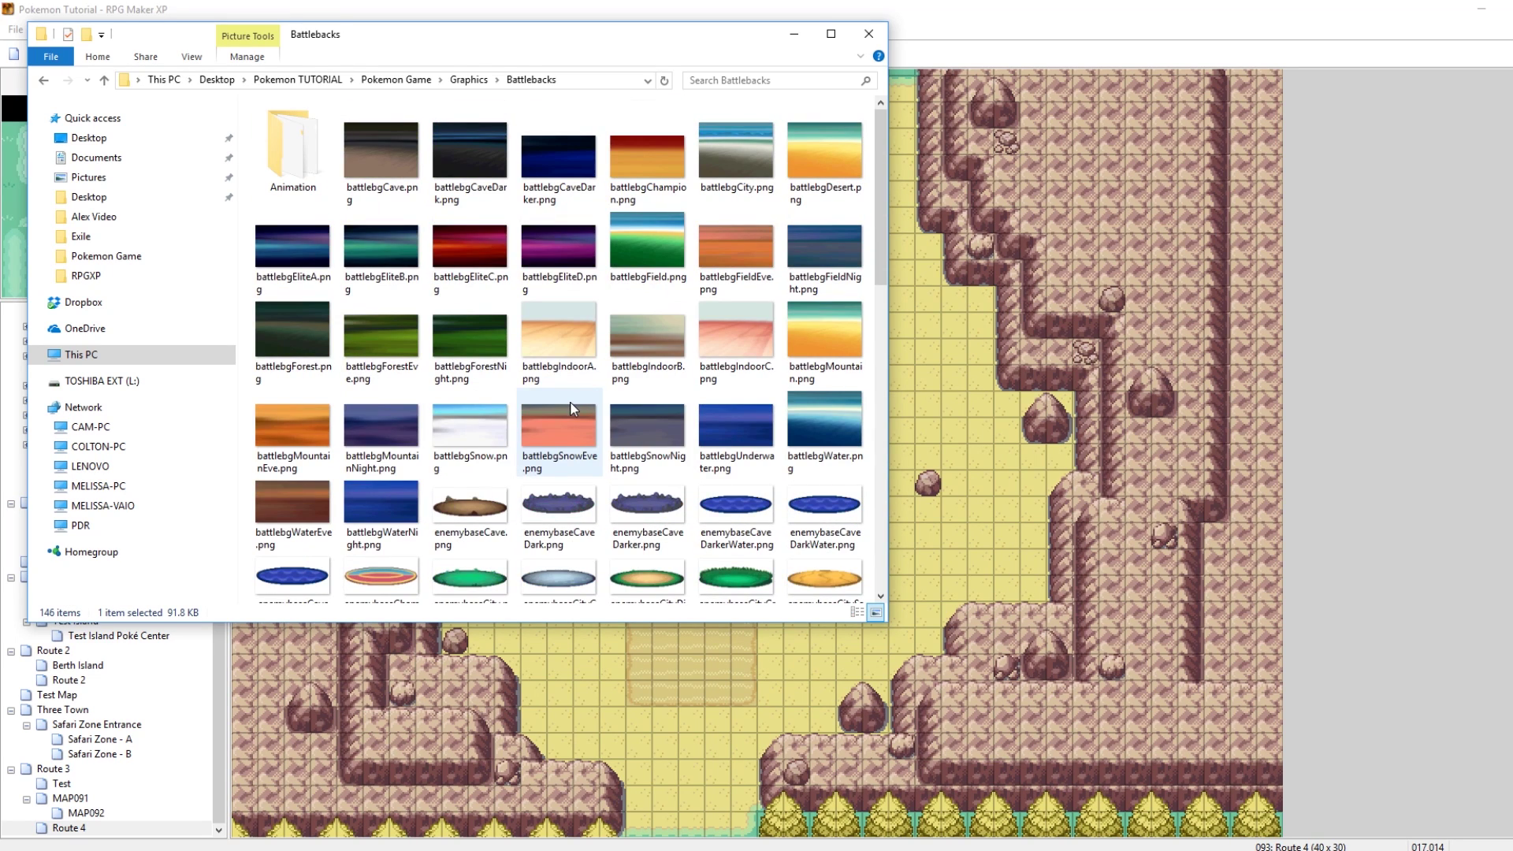
Playtest the game on Route 4, walk through the grass into a wild battle to check its background, and close the game
click(699, 8)
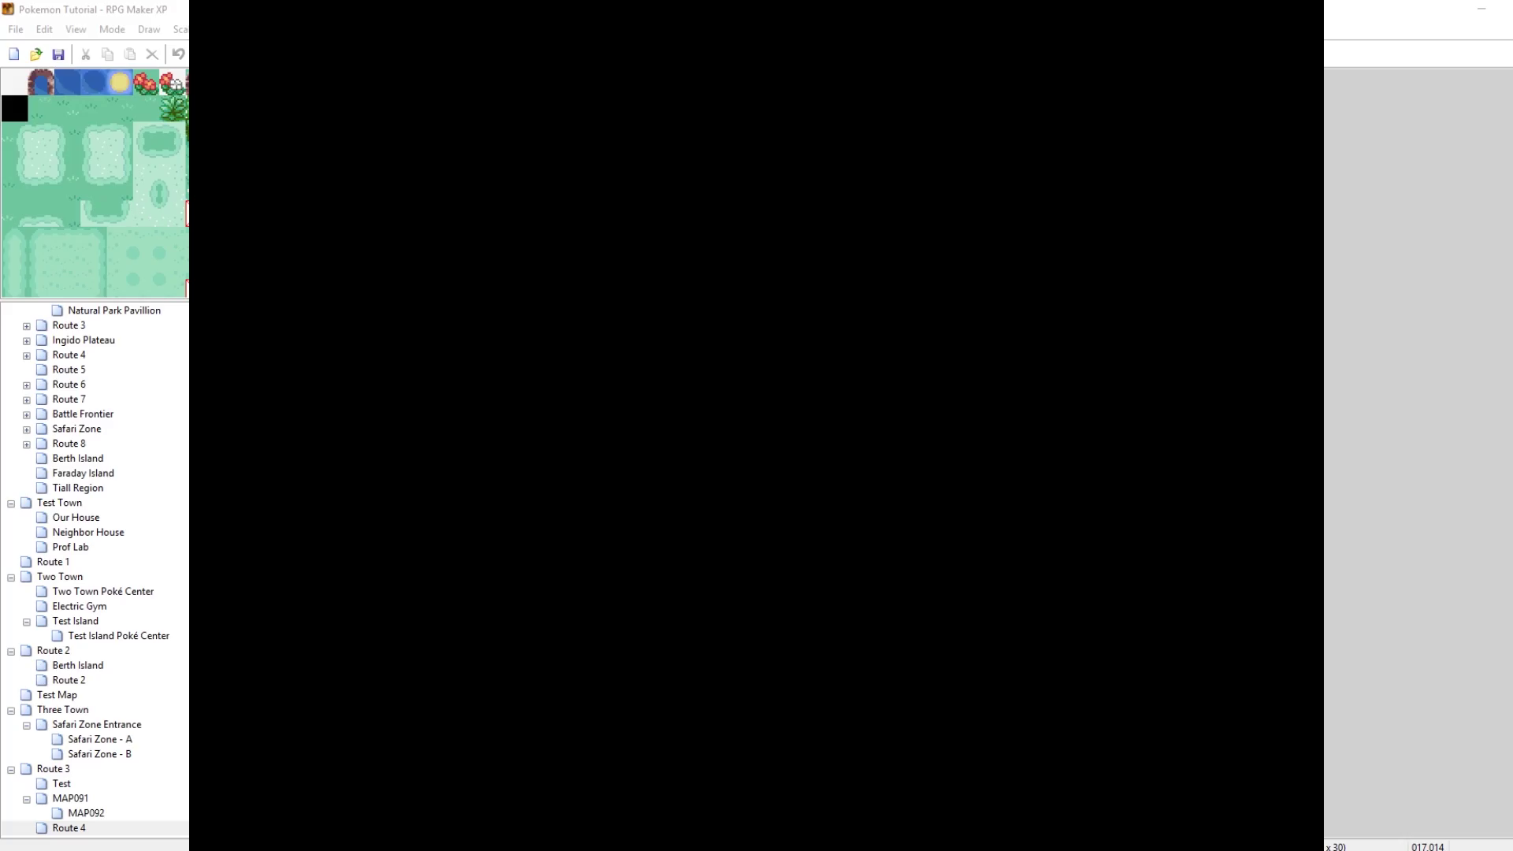
key(Return)
key(Up)
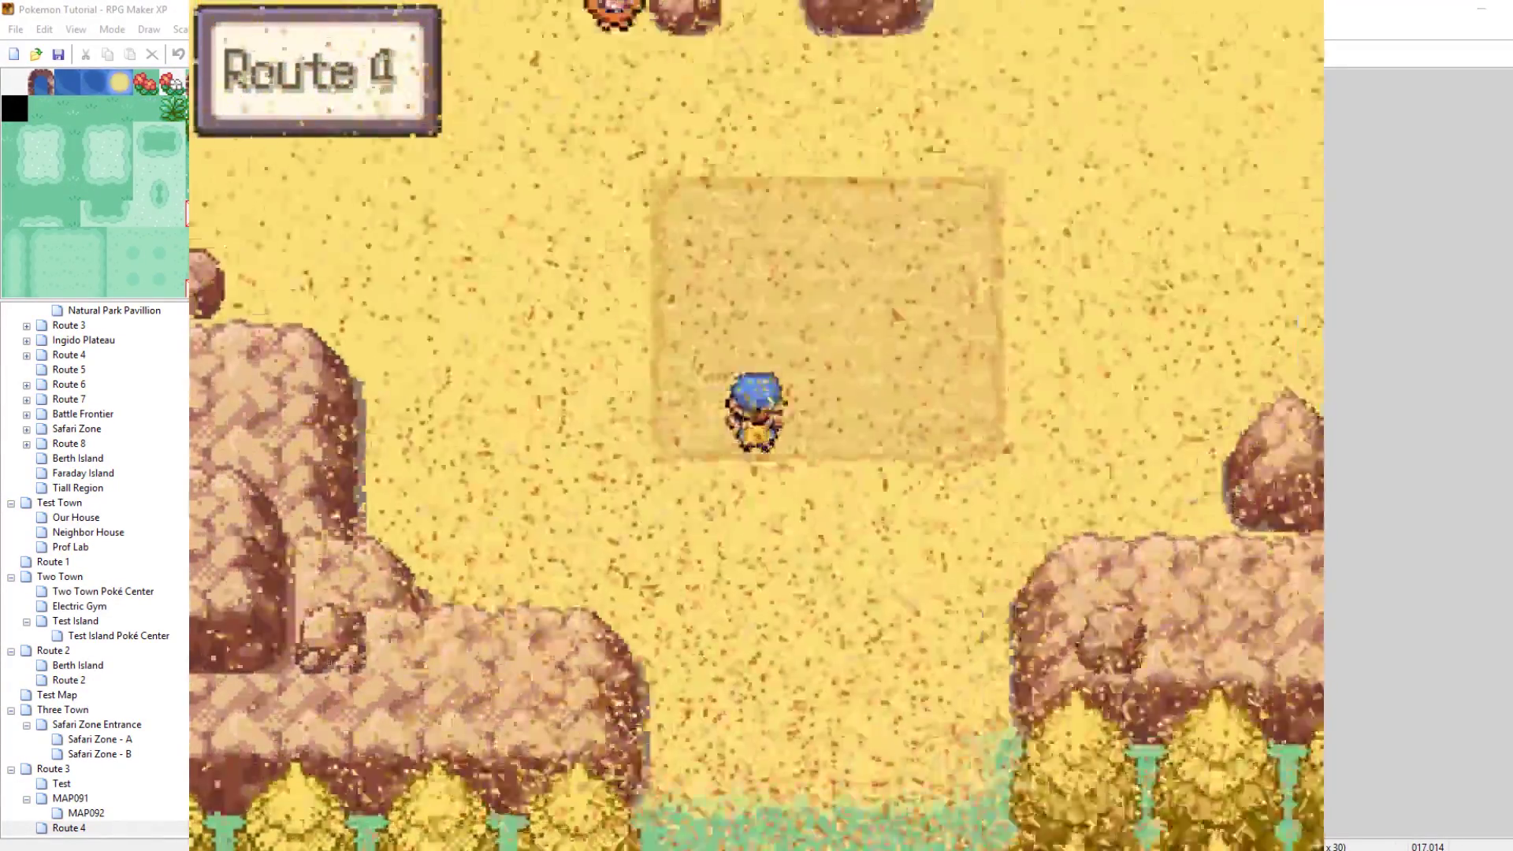
key(Down)
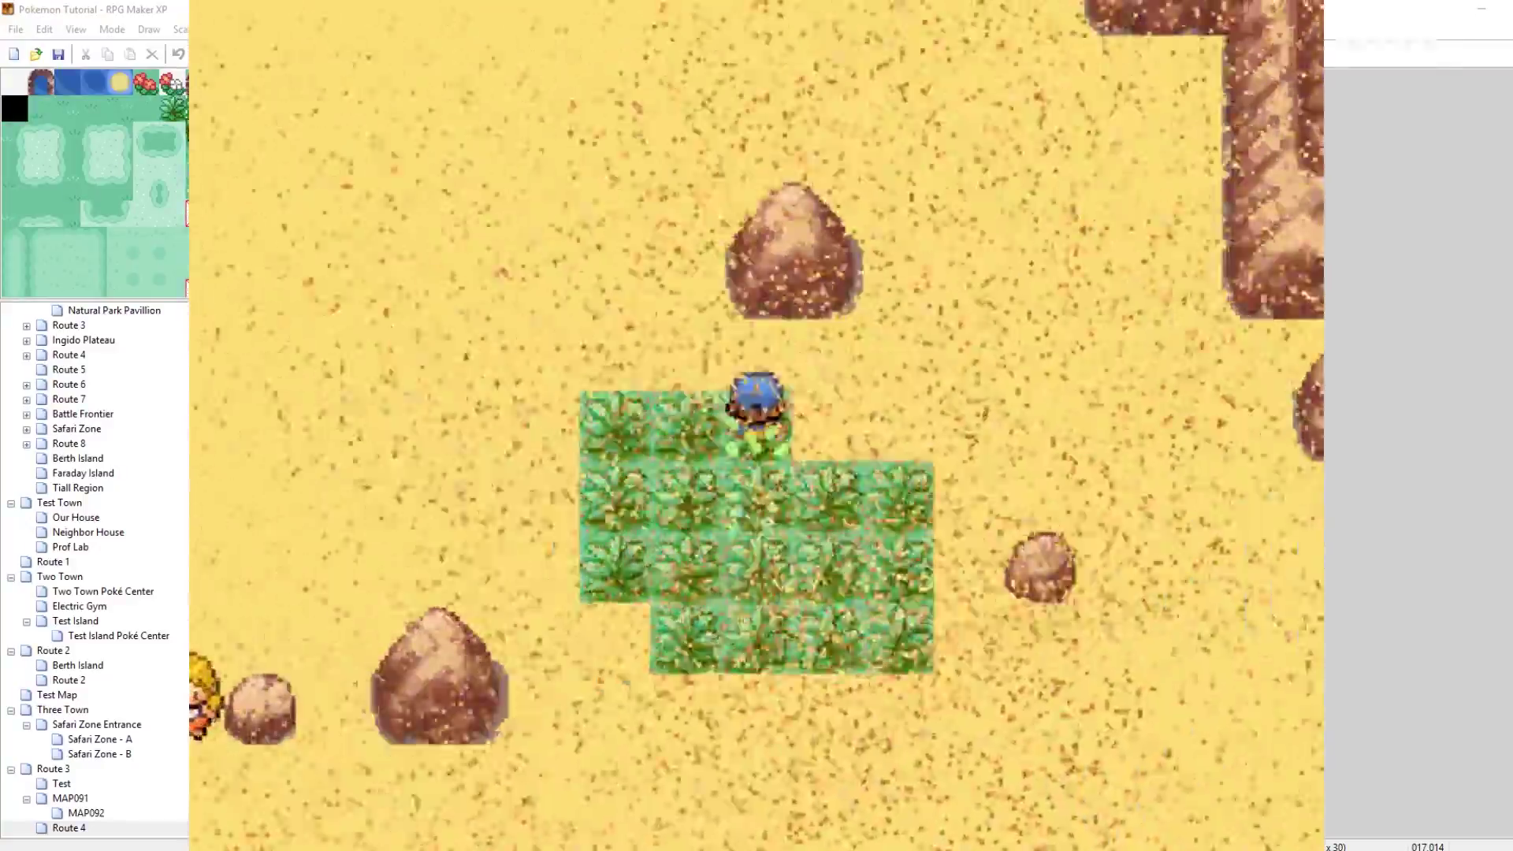
key(Up)
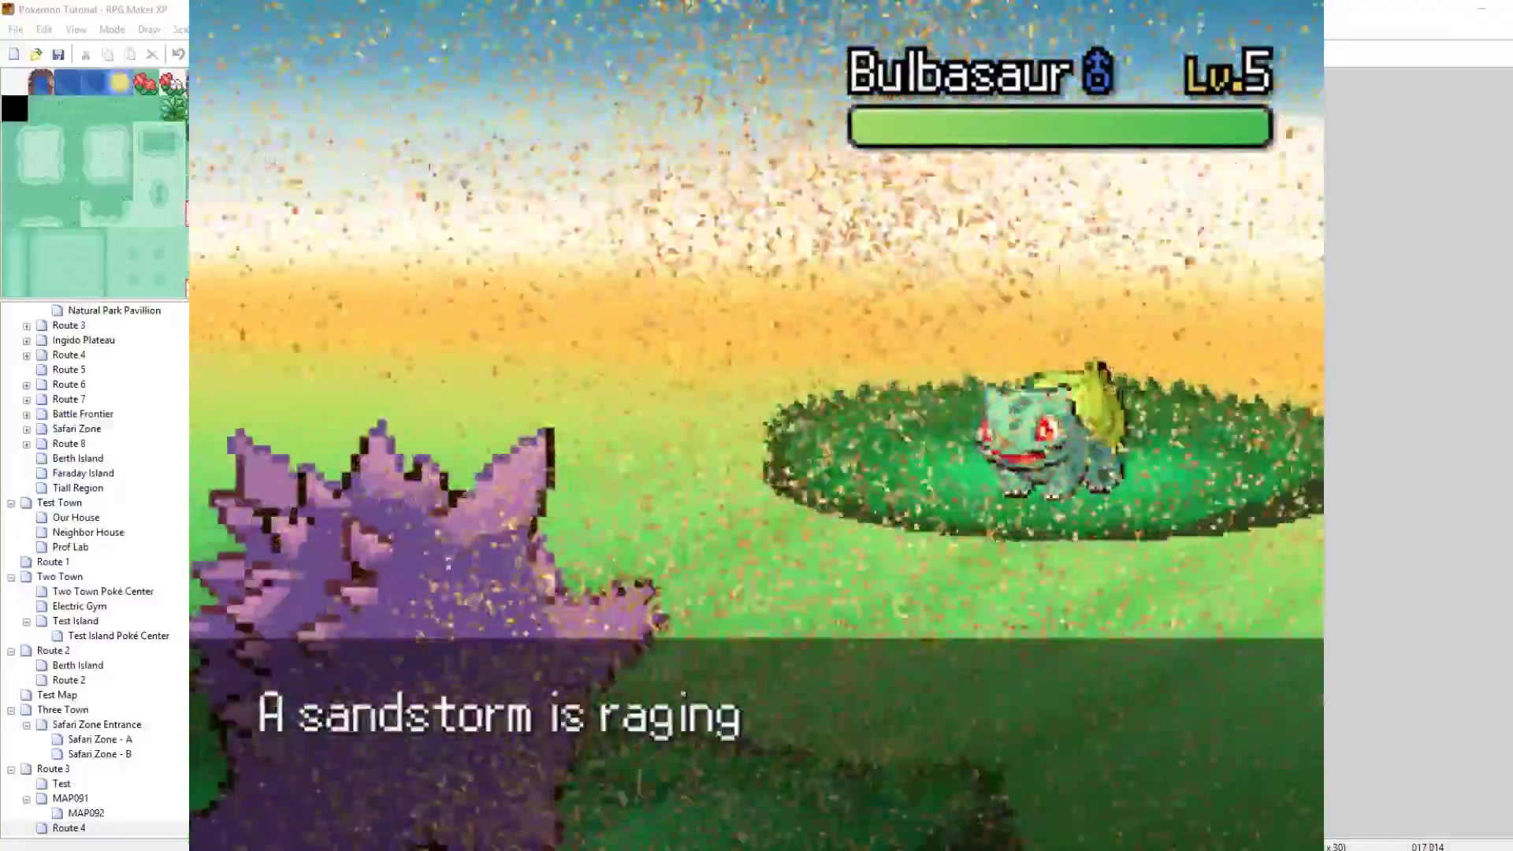
key(Left)
key(Return)
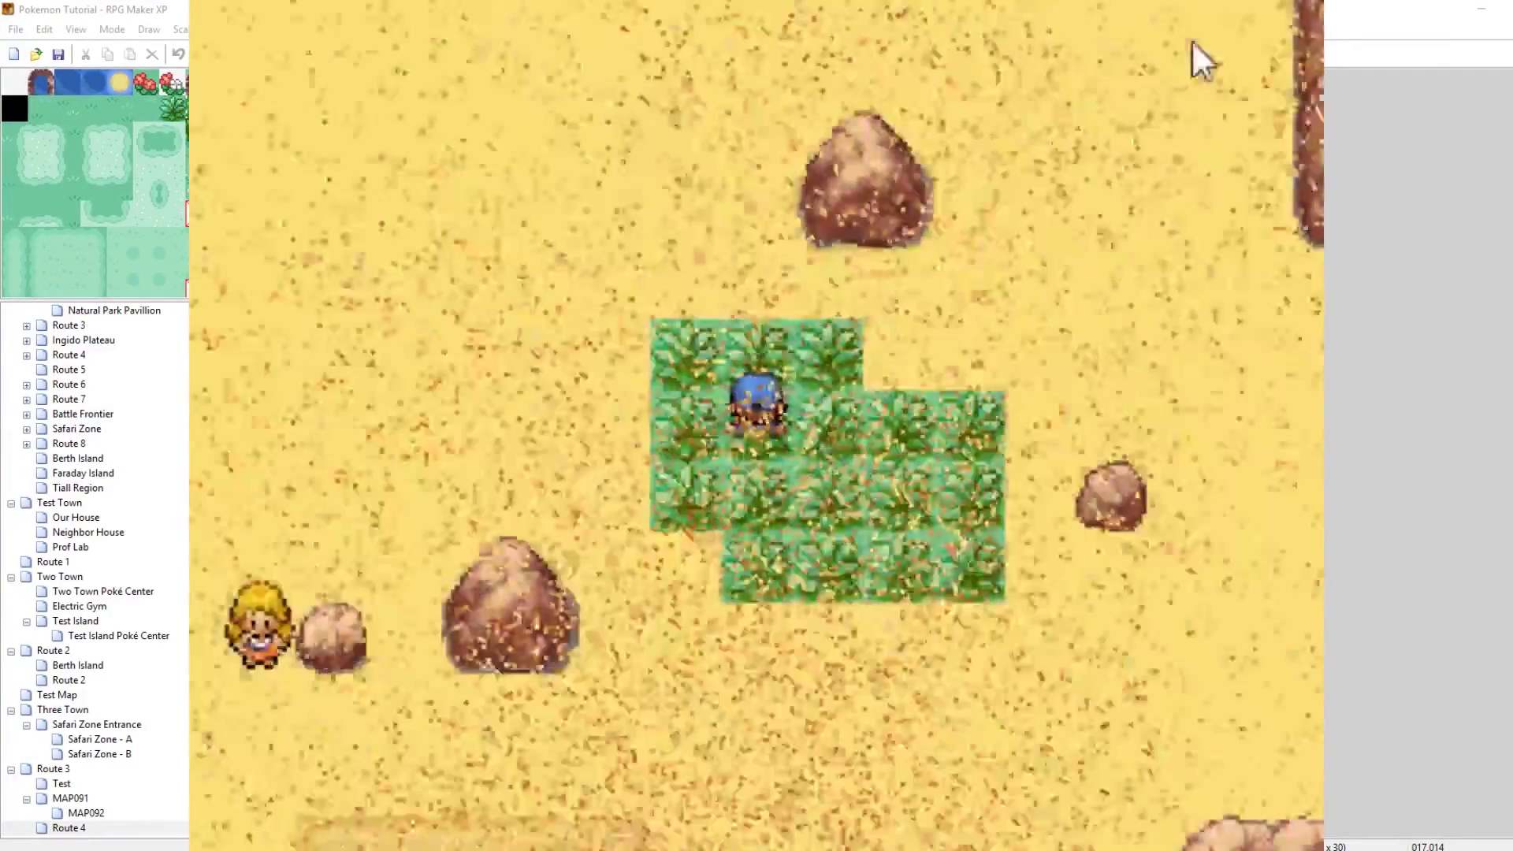
key(alt+F4)
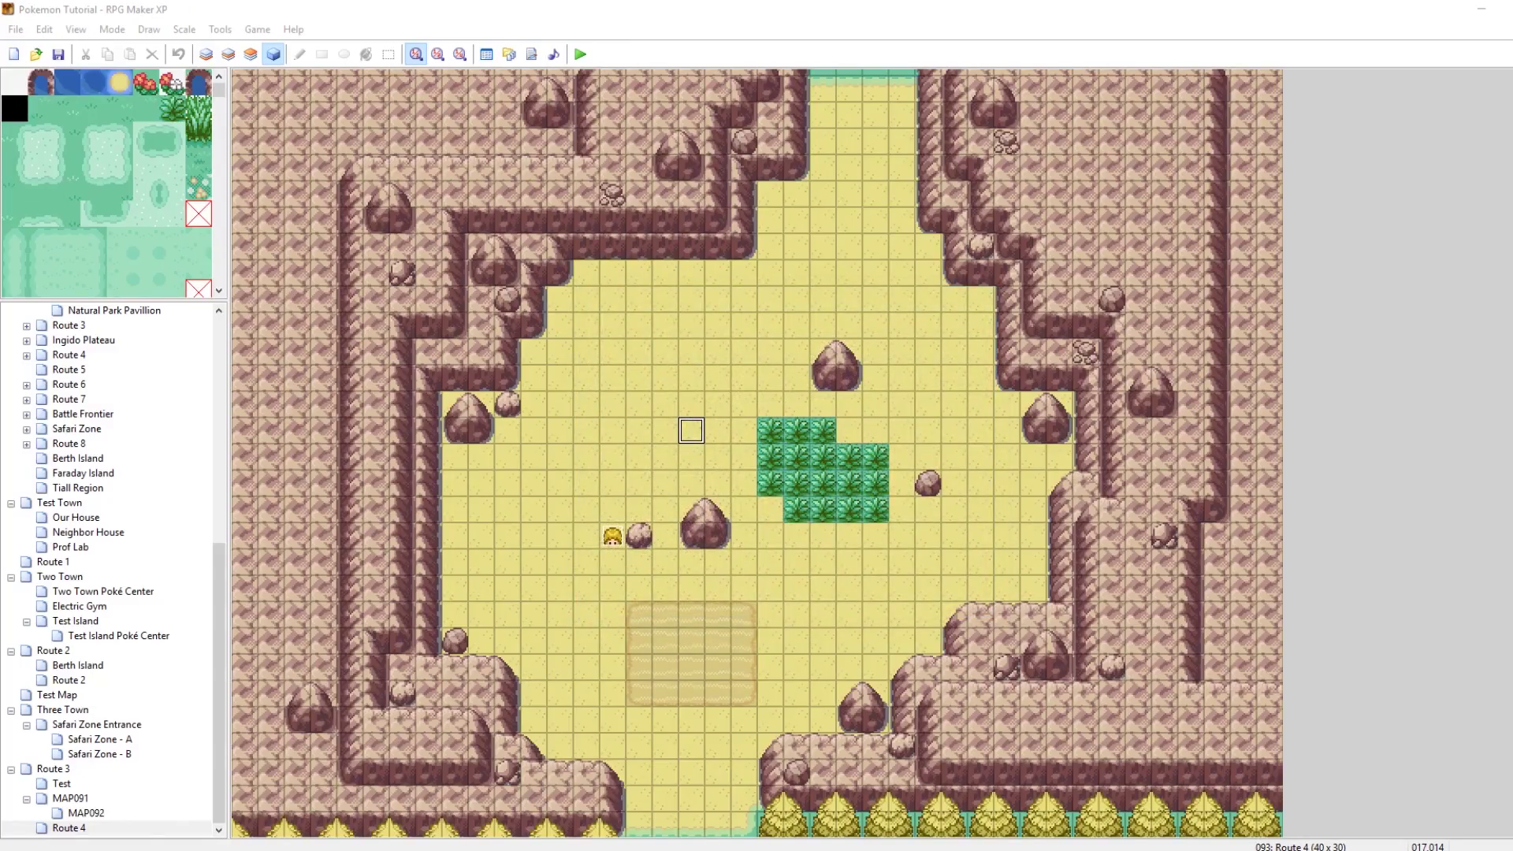
Examine battlebgField.png and the enemybaseForestGrass Eve and Night images in the Battlebacks folder, and return to RPG Maker XP
click(210, 788)
click(646, 236)
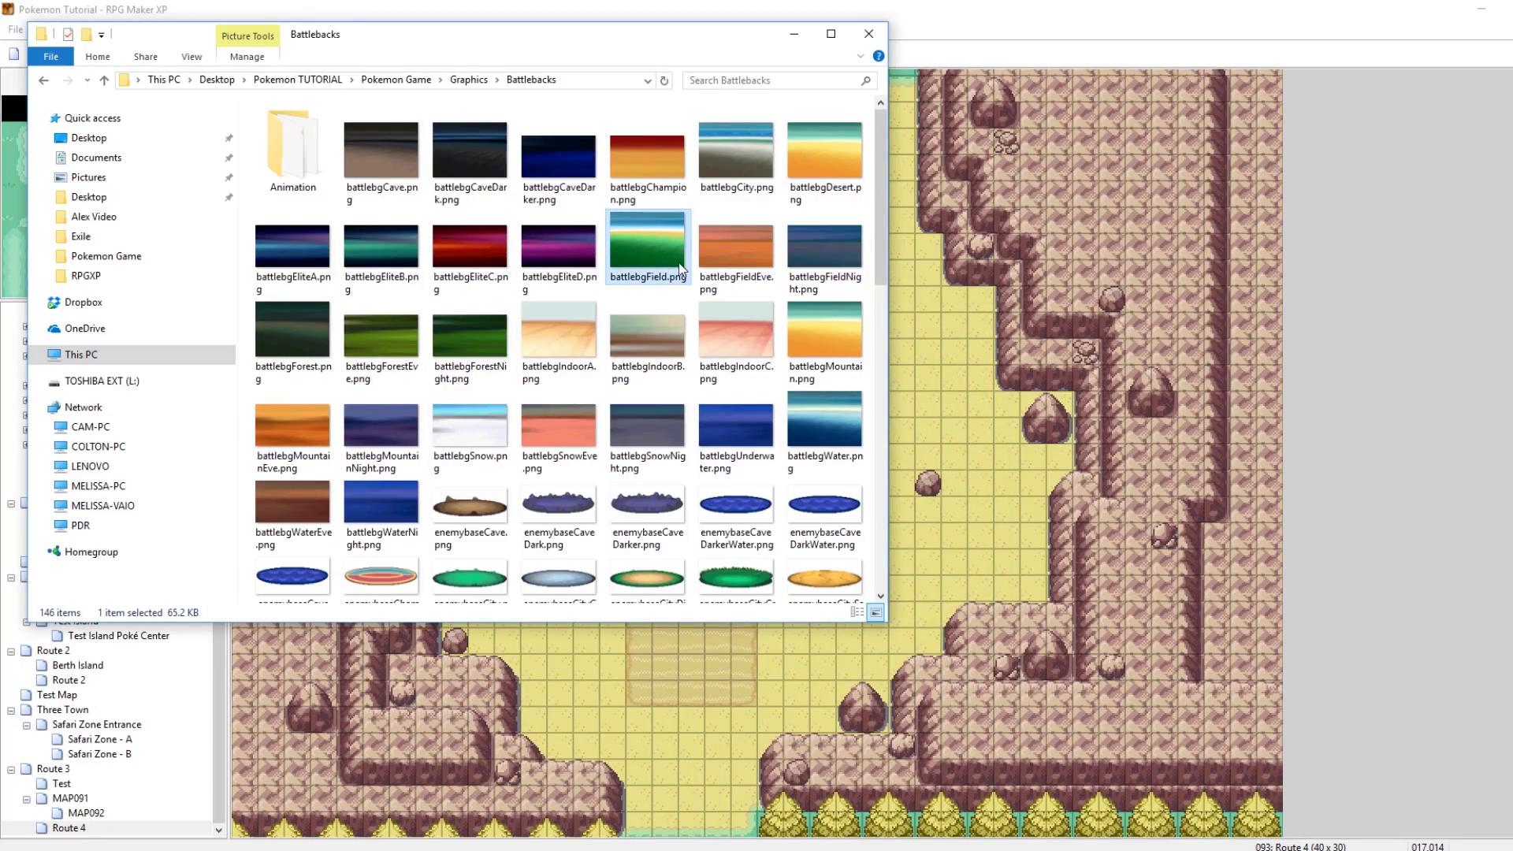
scroll(637, 490, down, 5)
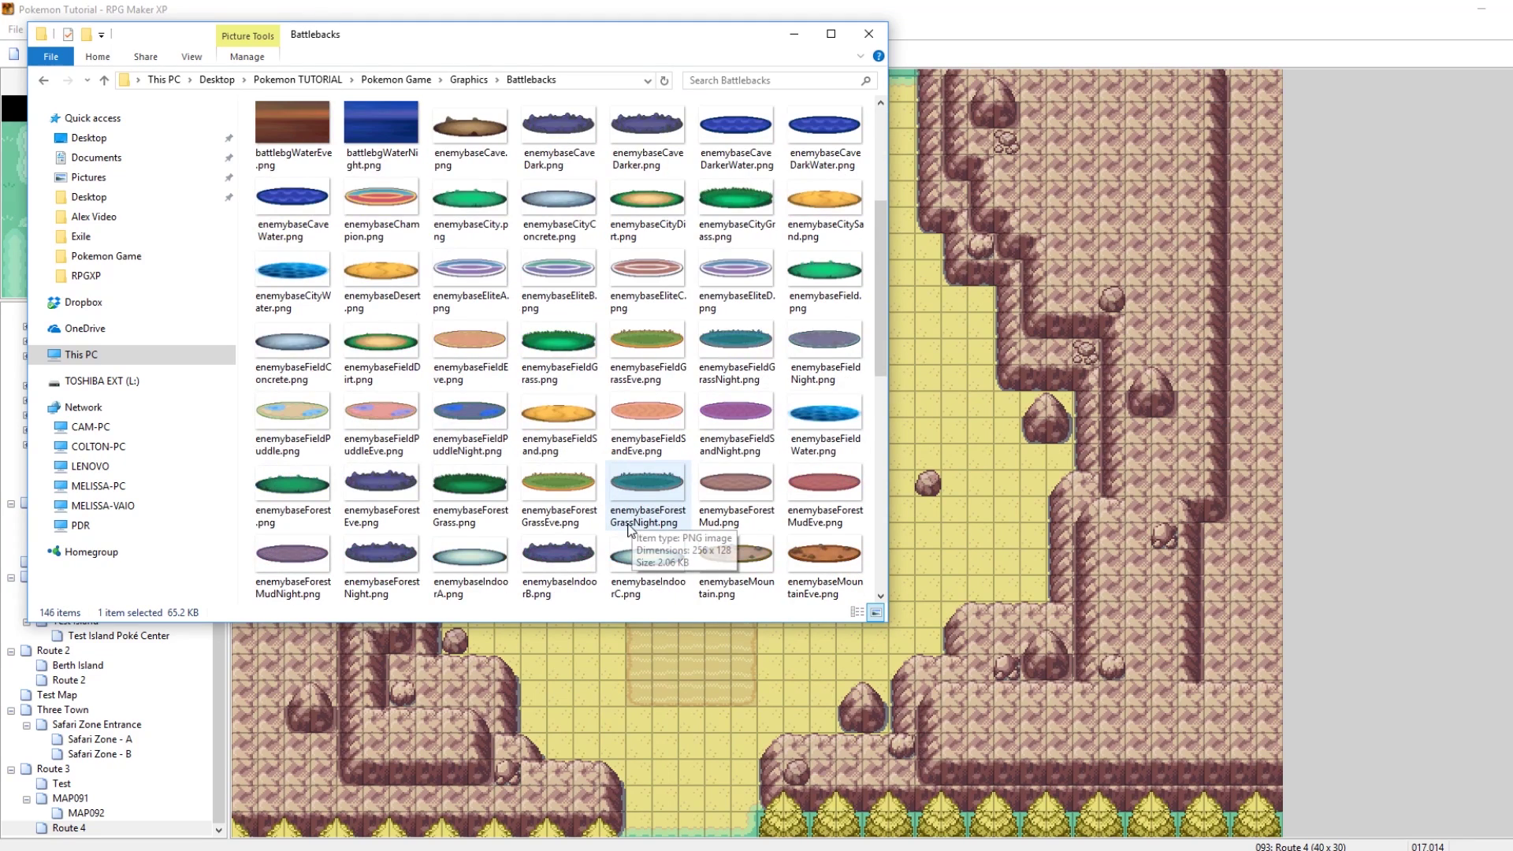
click(611, 524)
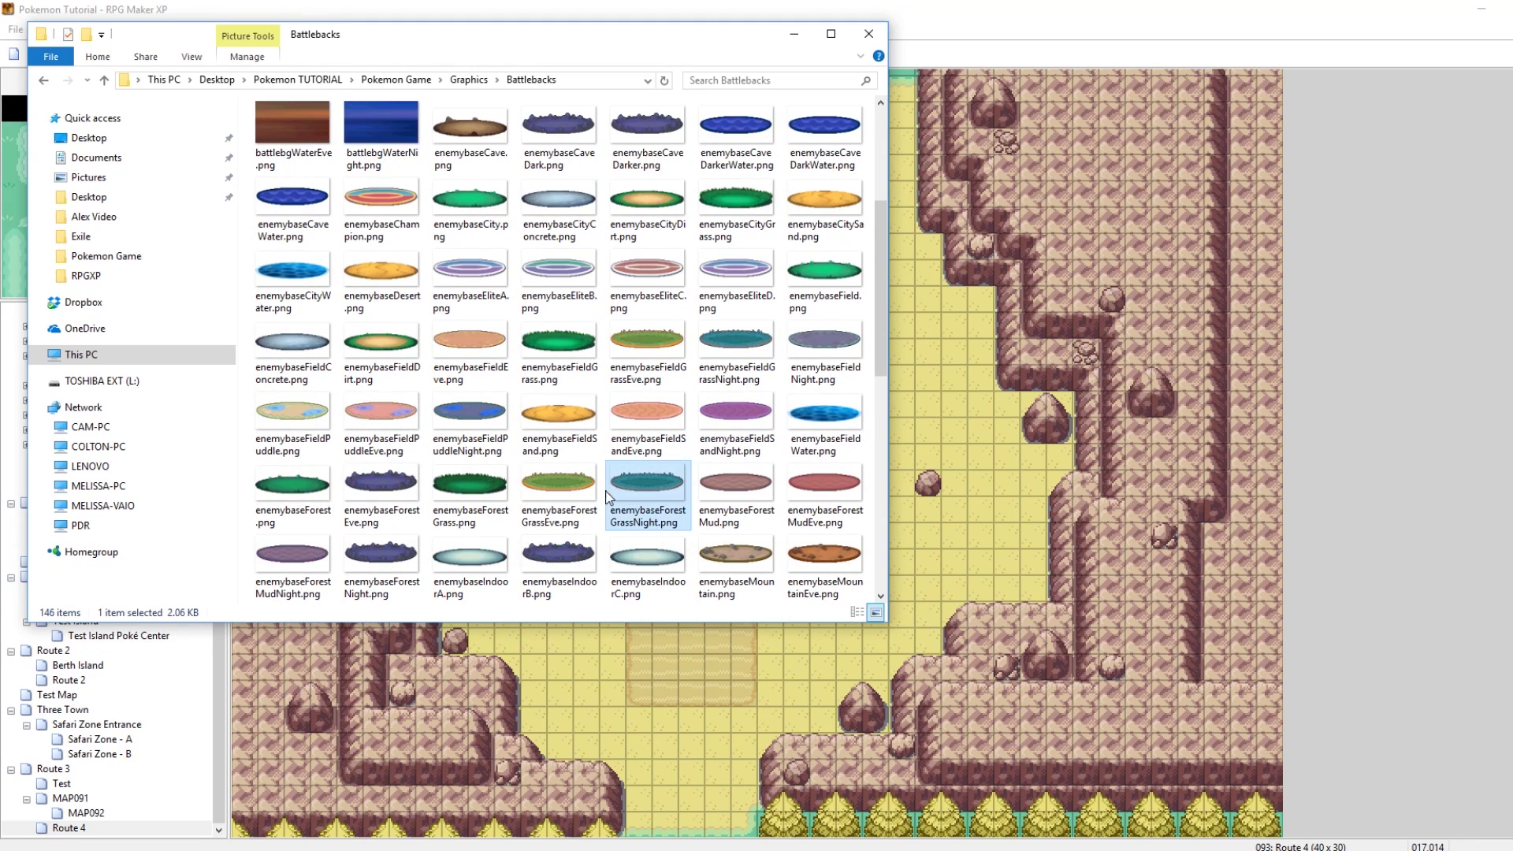
click(554, 495)
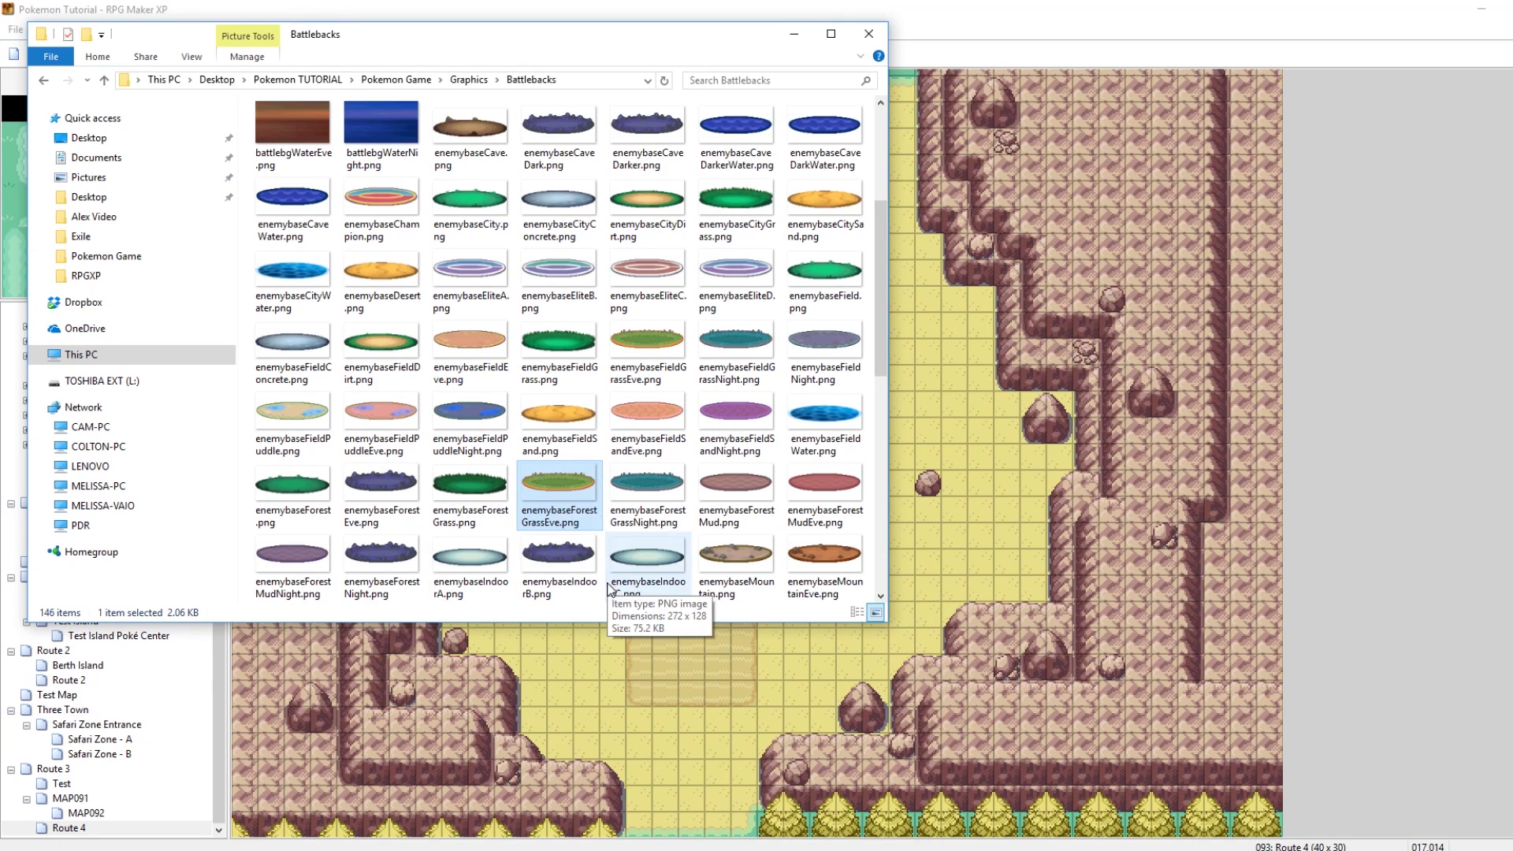
scroll(609, 432, up, 3)
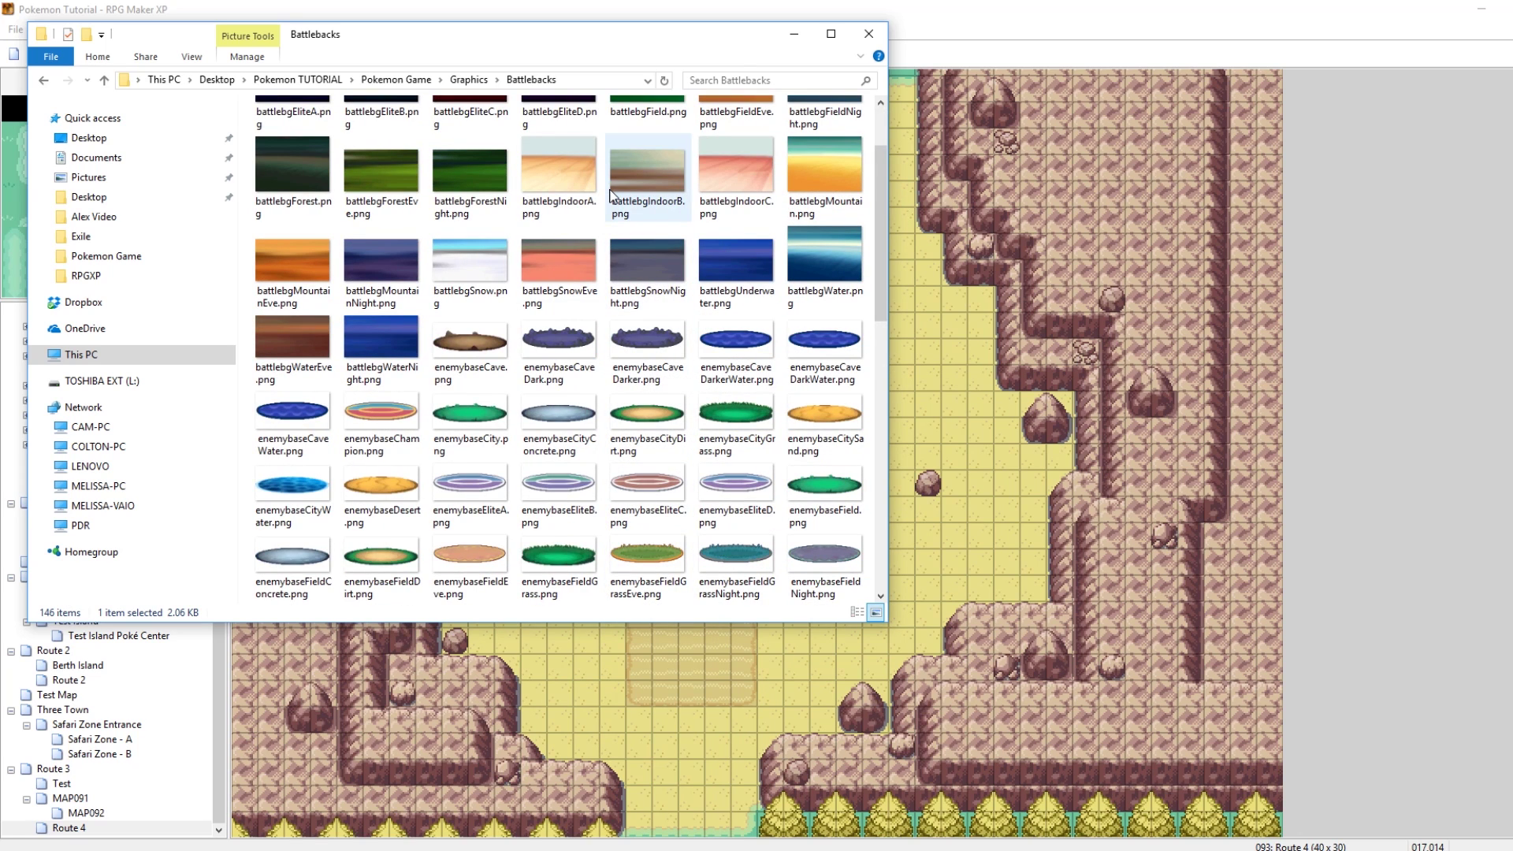
click(889, 7)
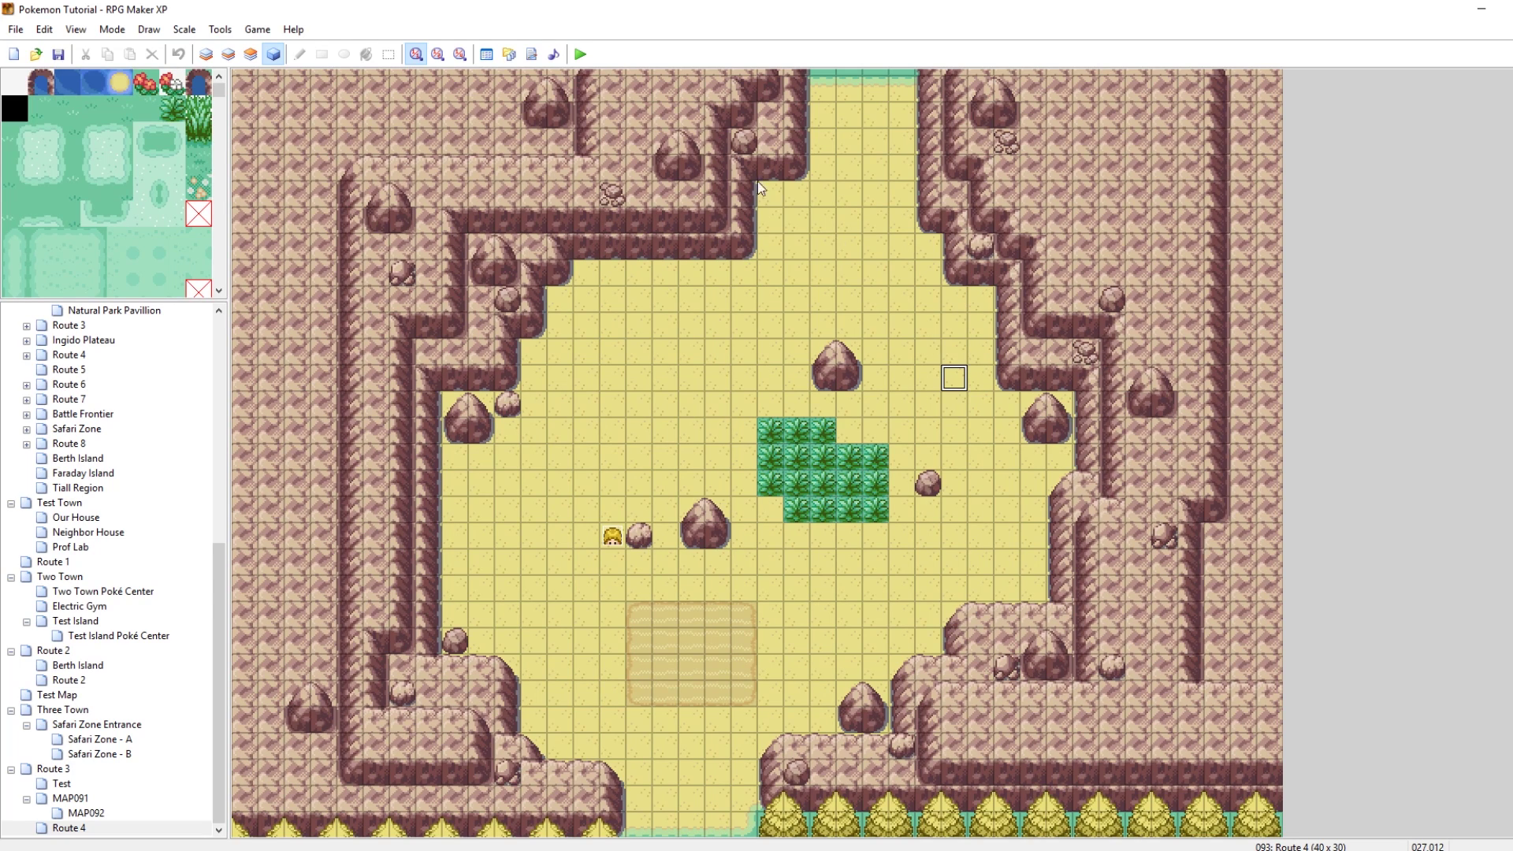
Reopen the script editor, review the backdrop code in EliteBattle_Scene, and open the Pokemon_MegaEvolution script
click(535, 59)
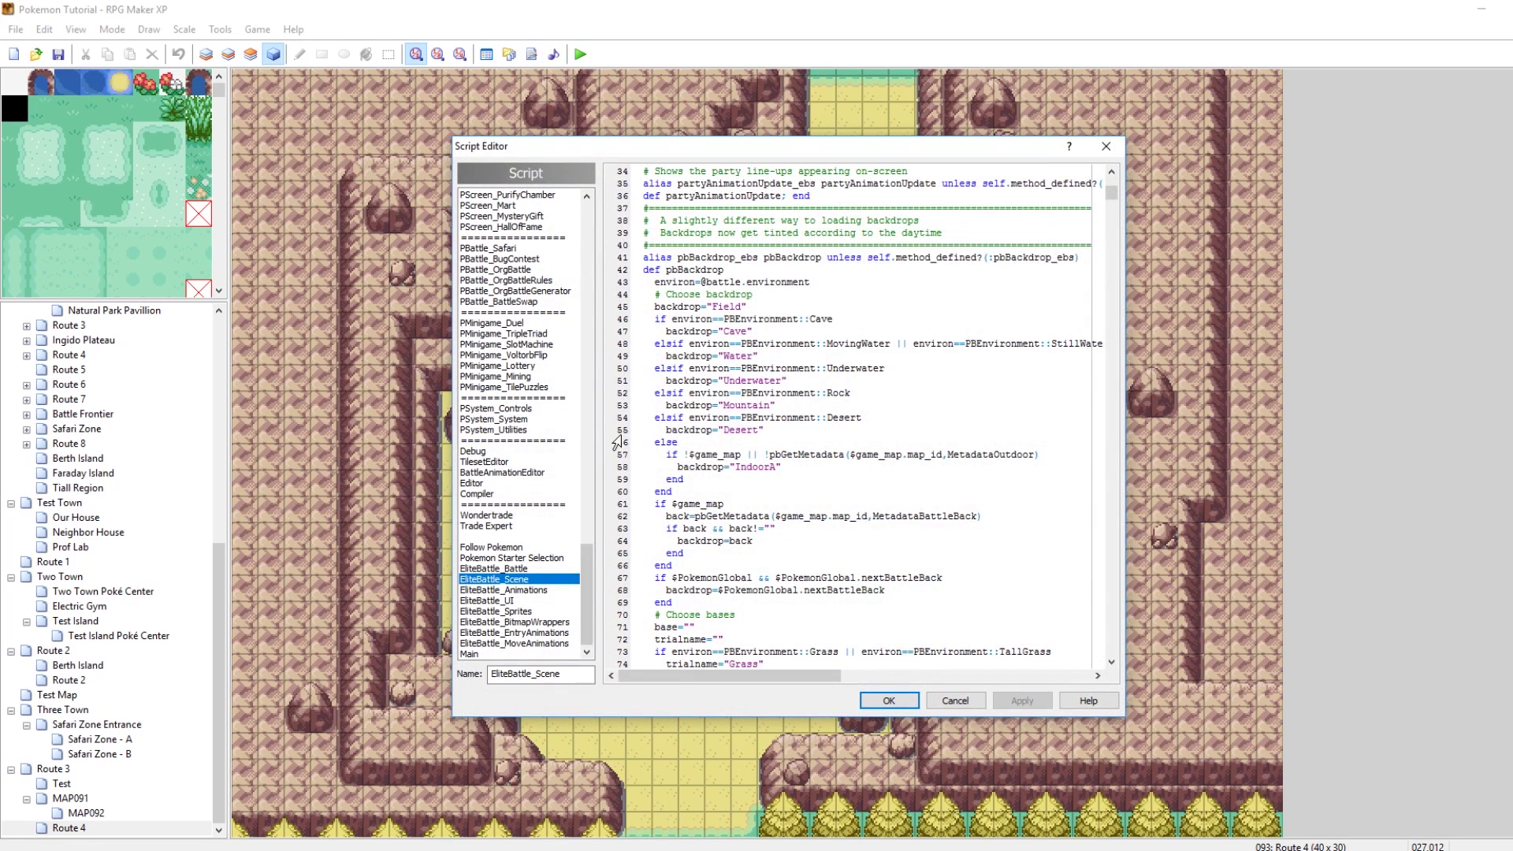
scroll(586, 559, up, 5)
scroll(584, 566, down, 5)
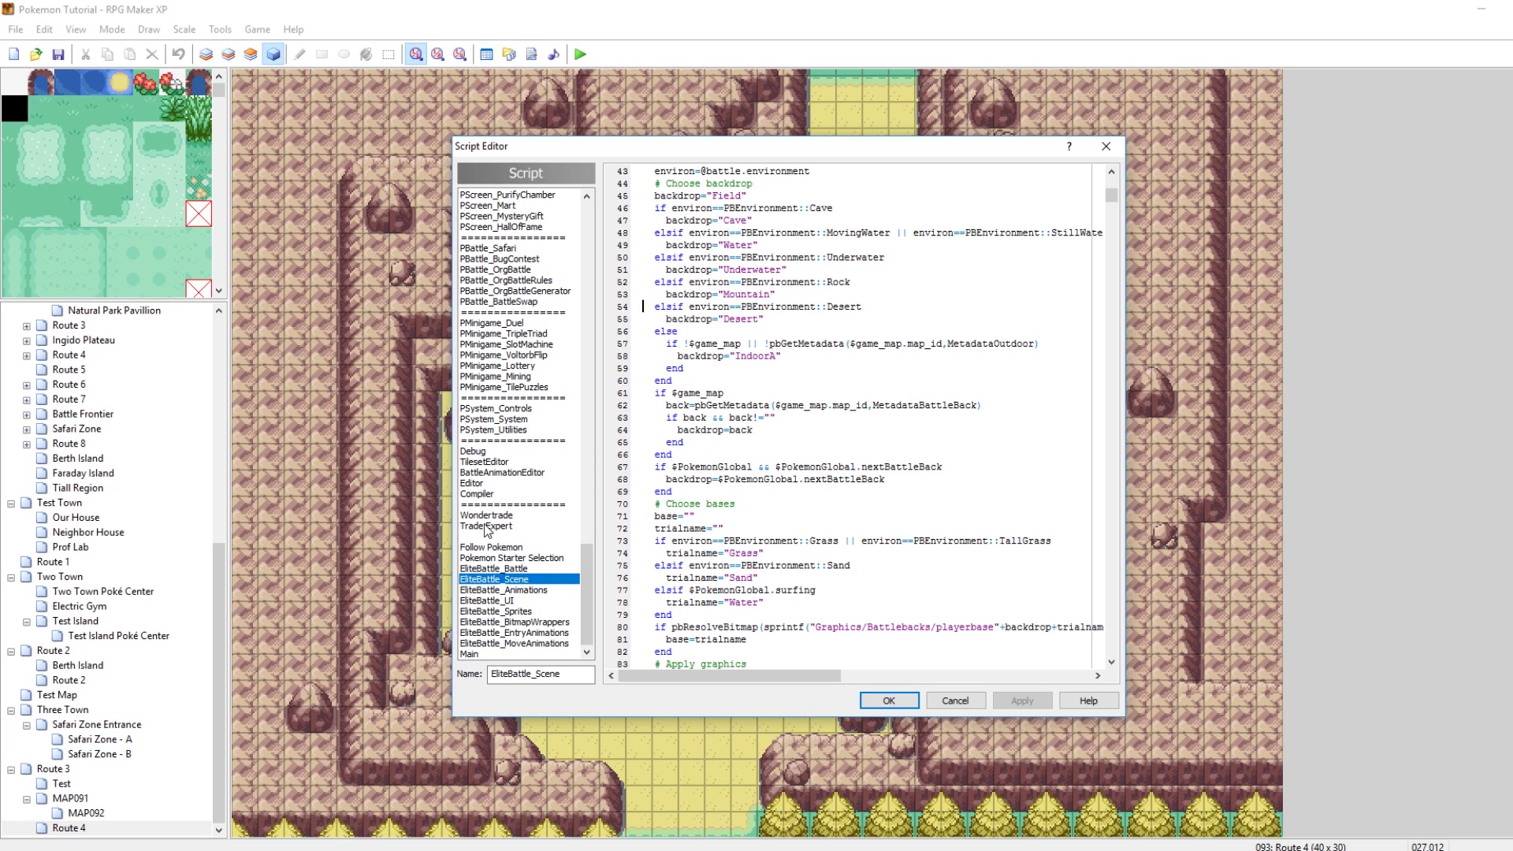
scroll(496, 528, up, 5)
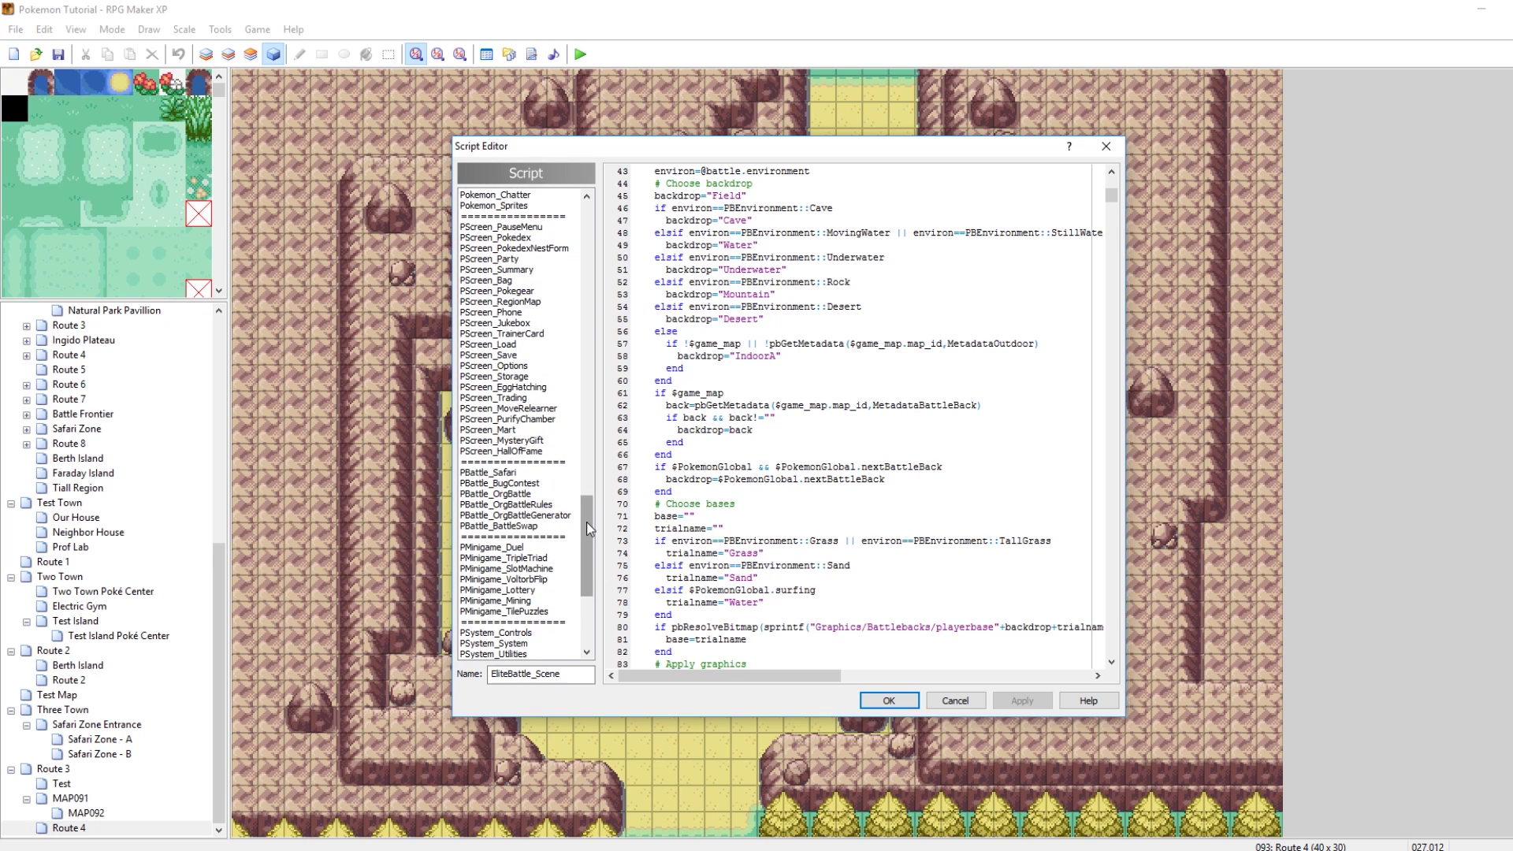
drag(587, 522, 586, 498)
click(520, 281)
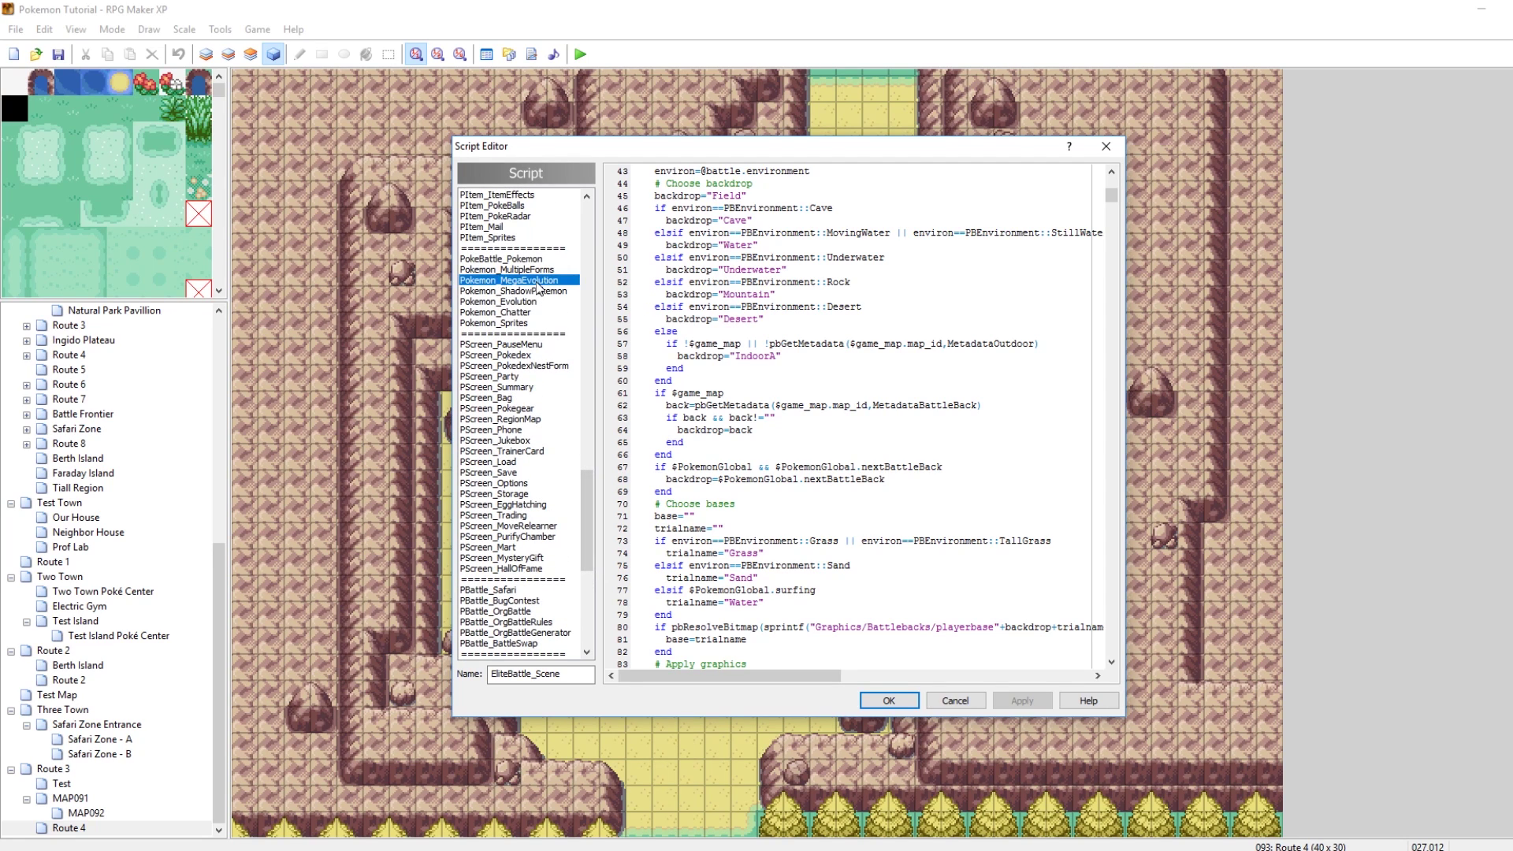
Examine the makeUnmega method and its hasMegaForm? condition in Pokemon_MegaEvolution, and close the script editor
scroll(747, 383, down, 1)
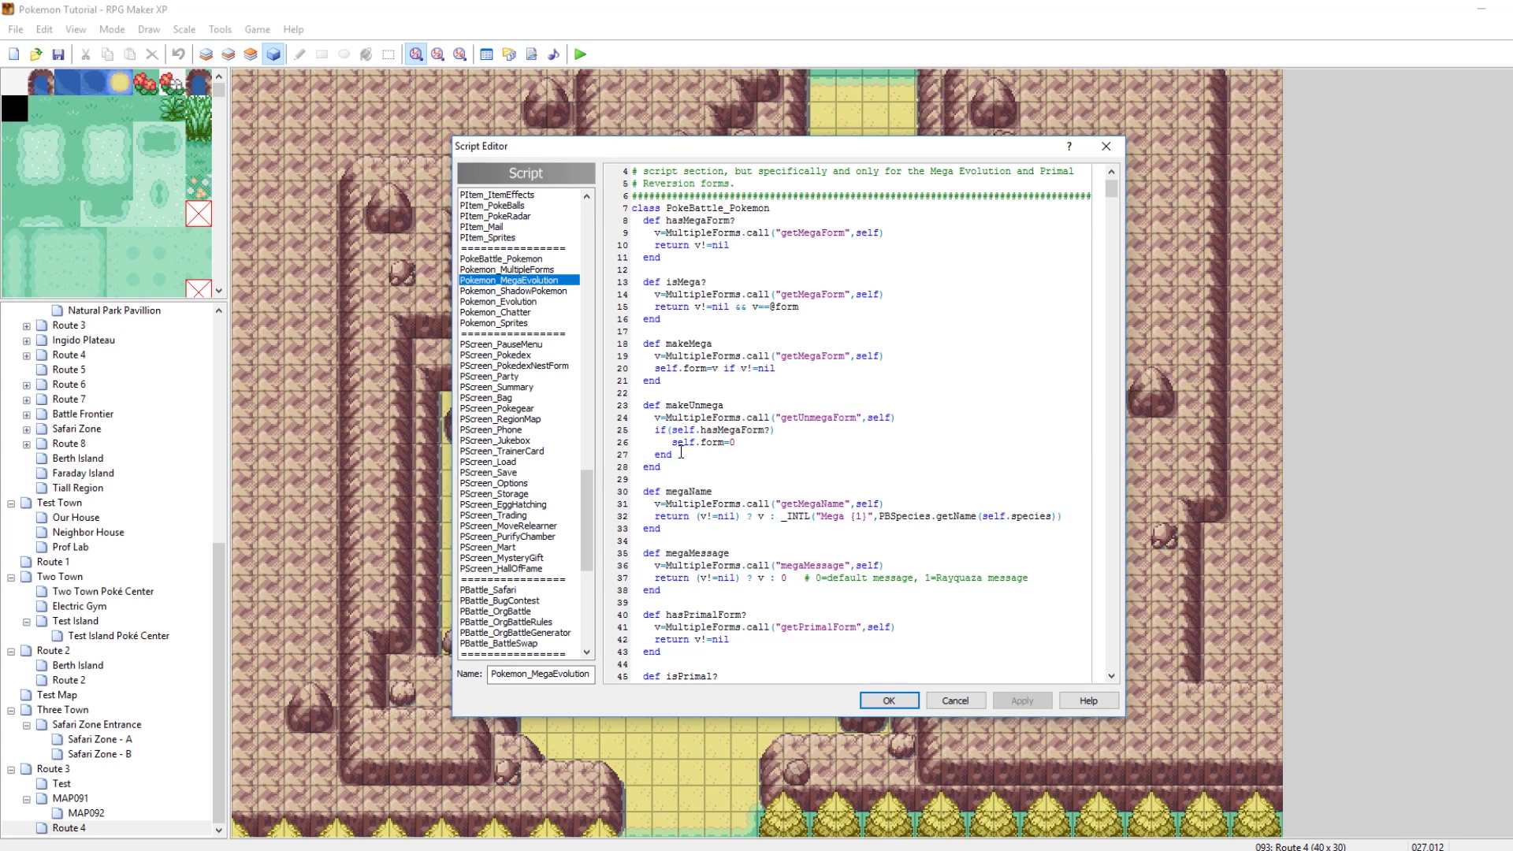
drag(661, 467, 636, 409)
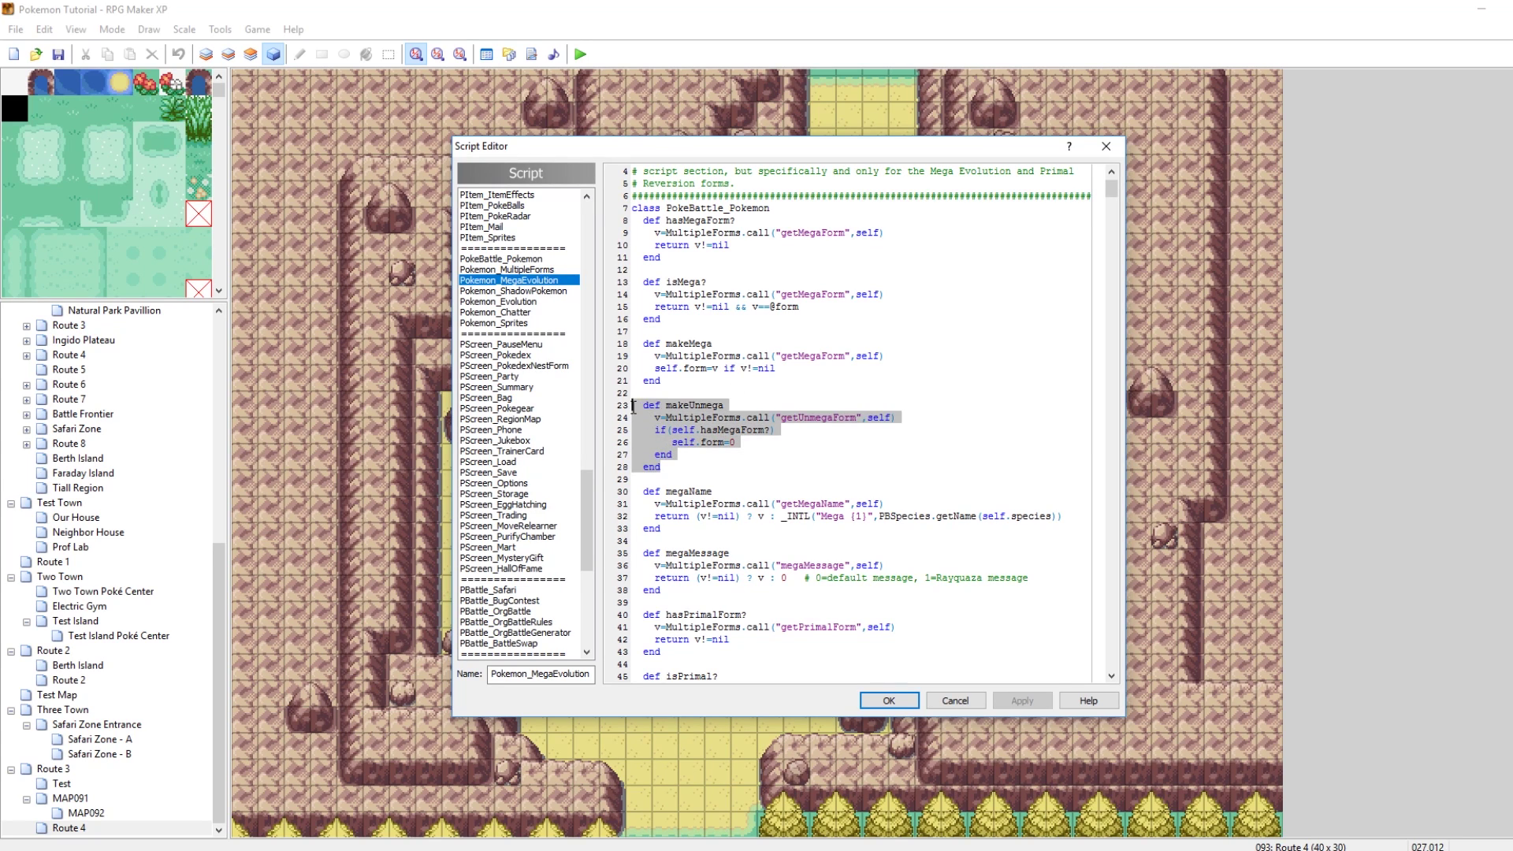
scroll(724, 442, down, 2)
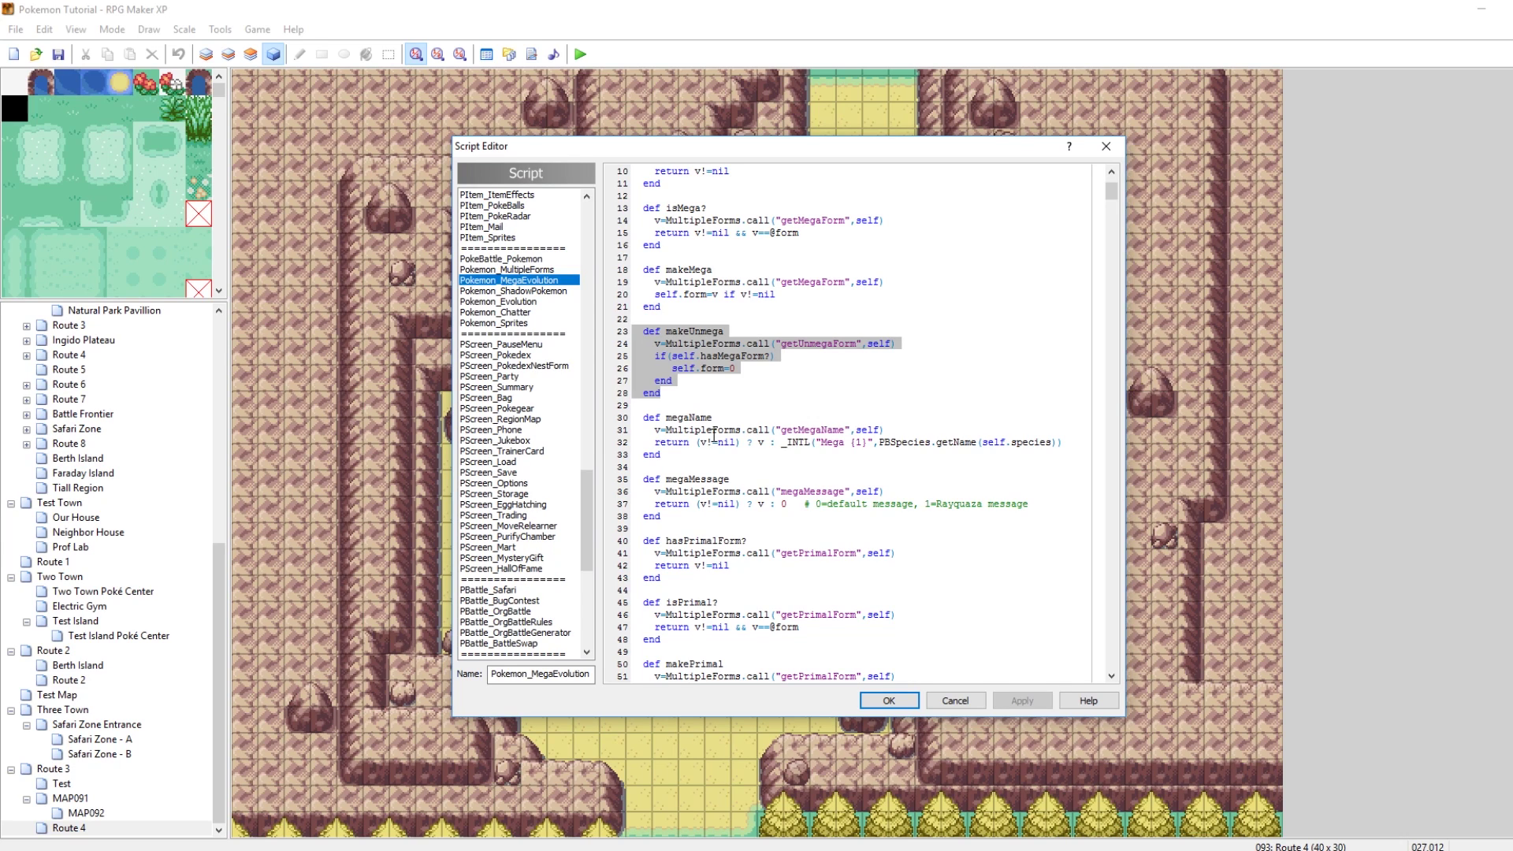
click(674, 365)
drag(655, 356, 750, 368)
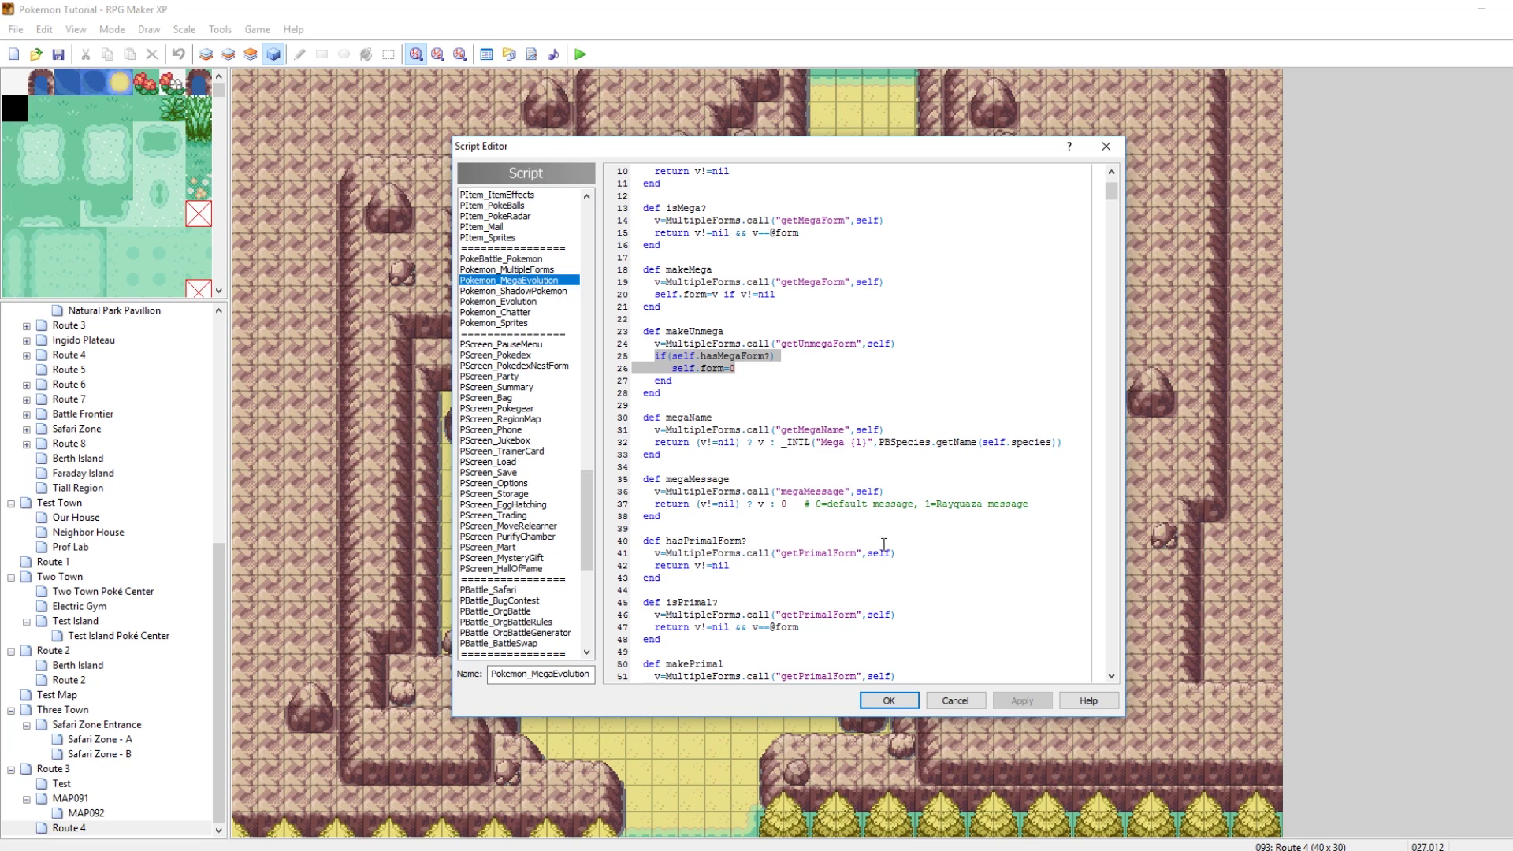
drag(671, 391, 620, 331)
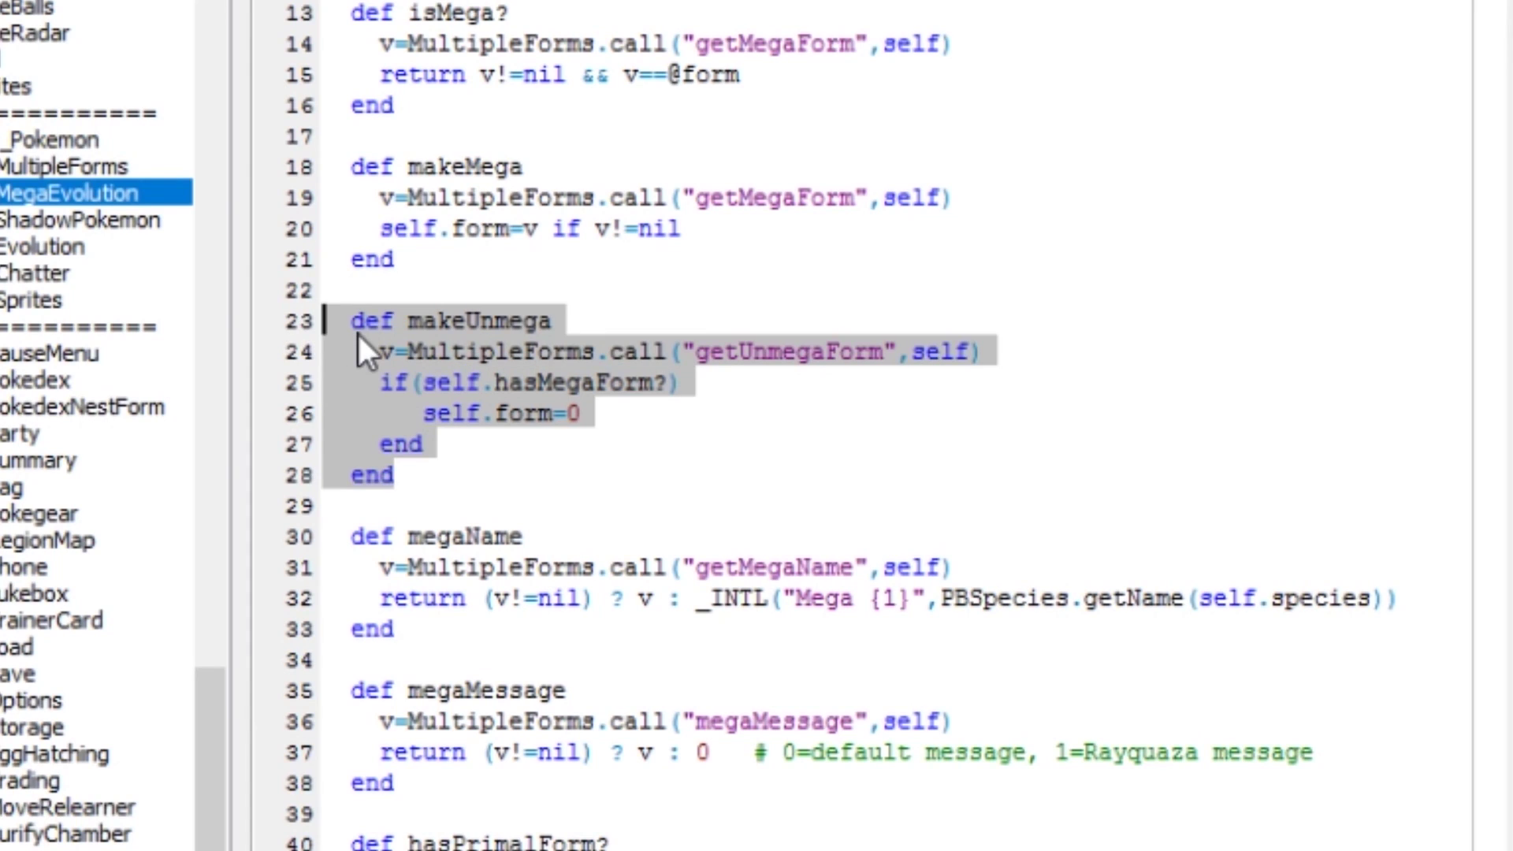
click(623, 429)
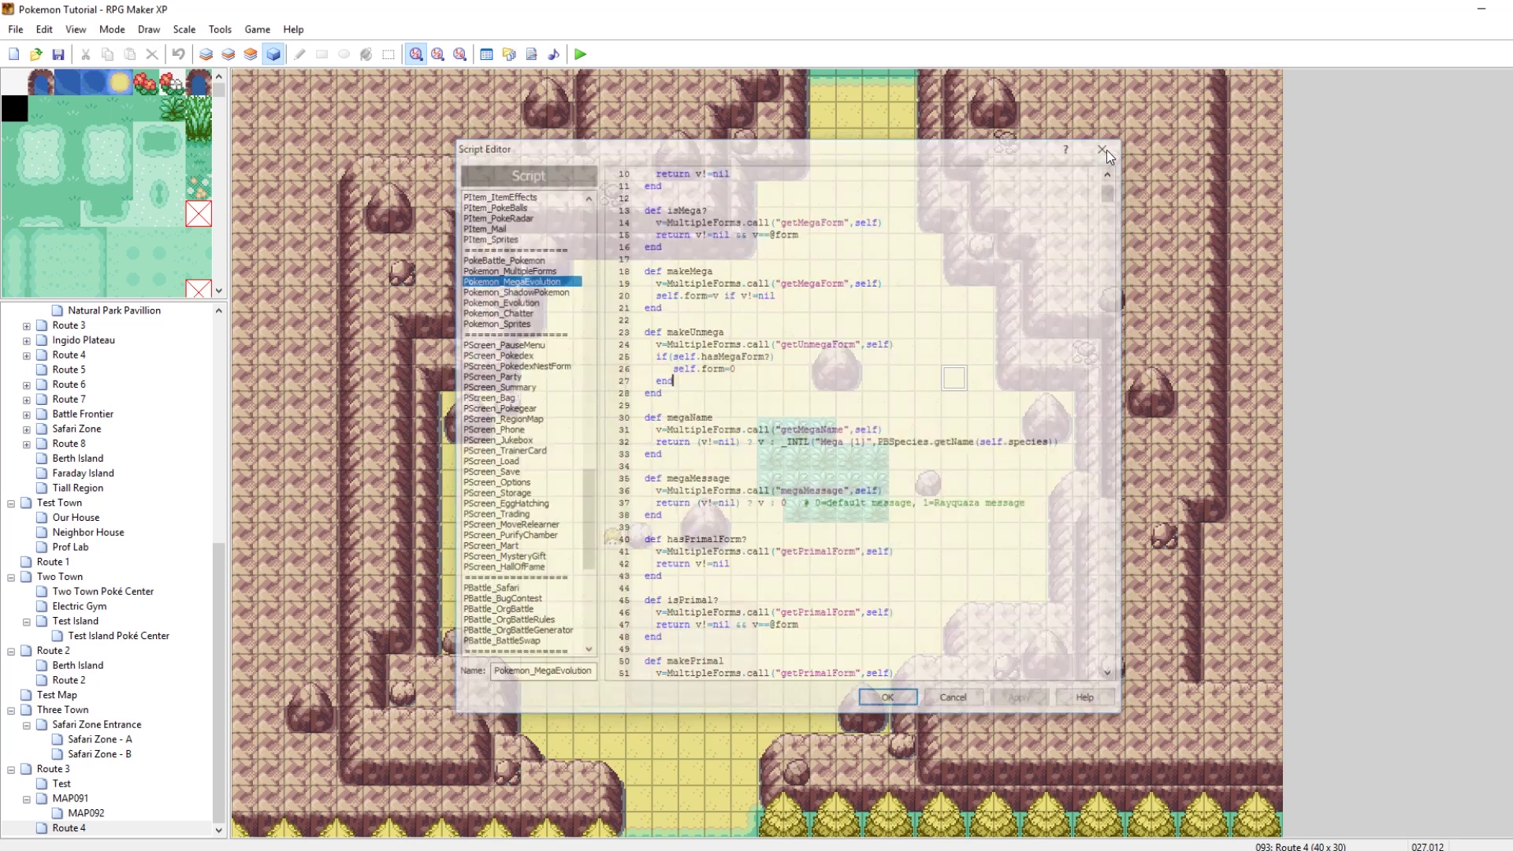
click(886, 697)
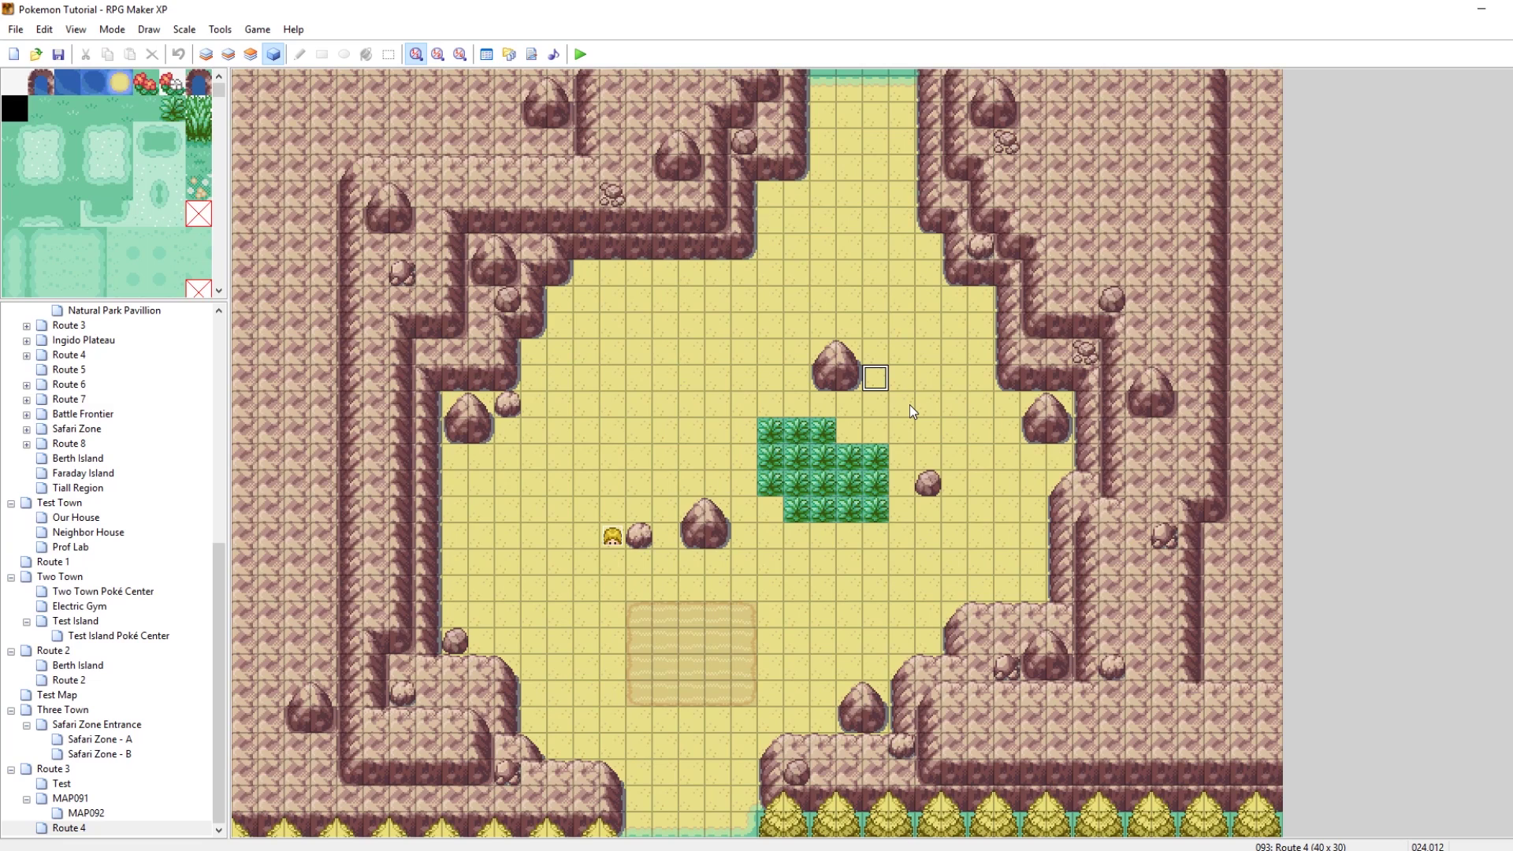